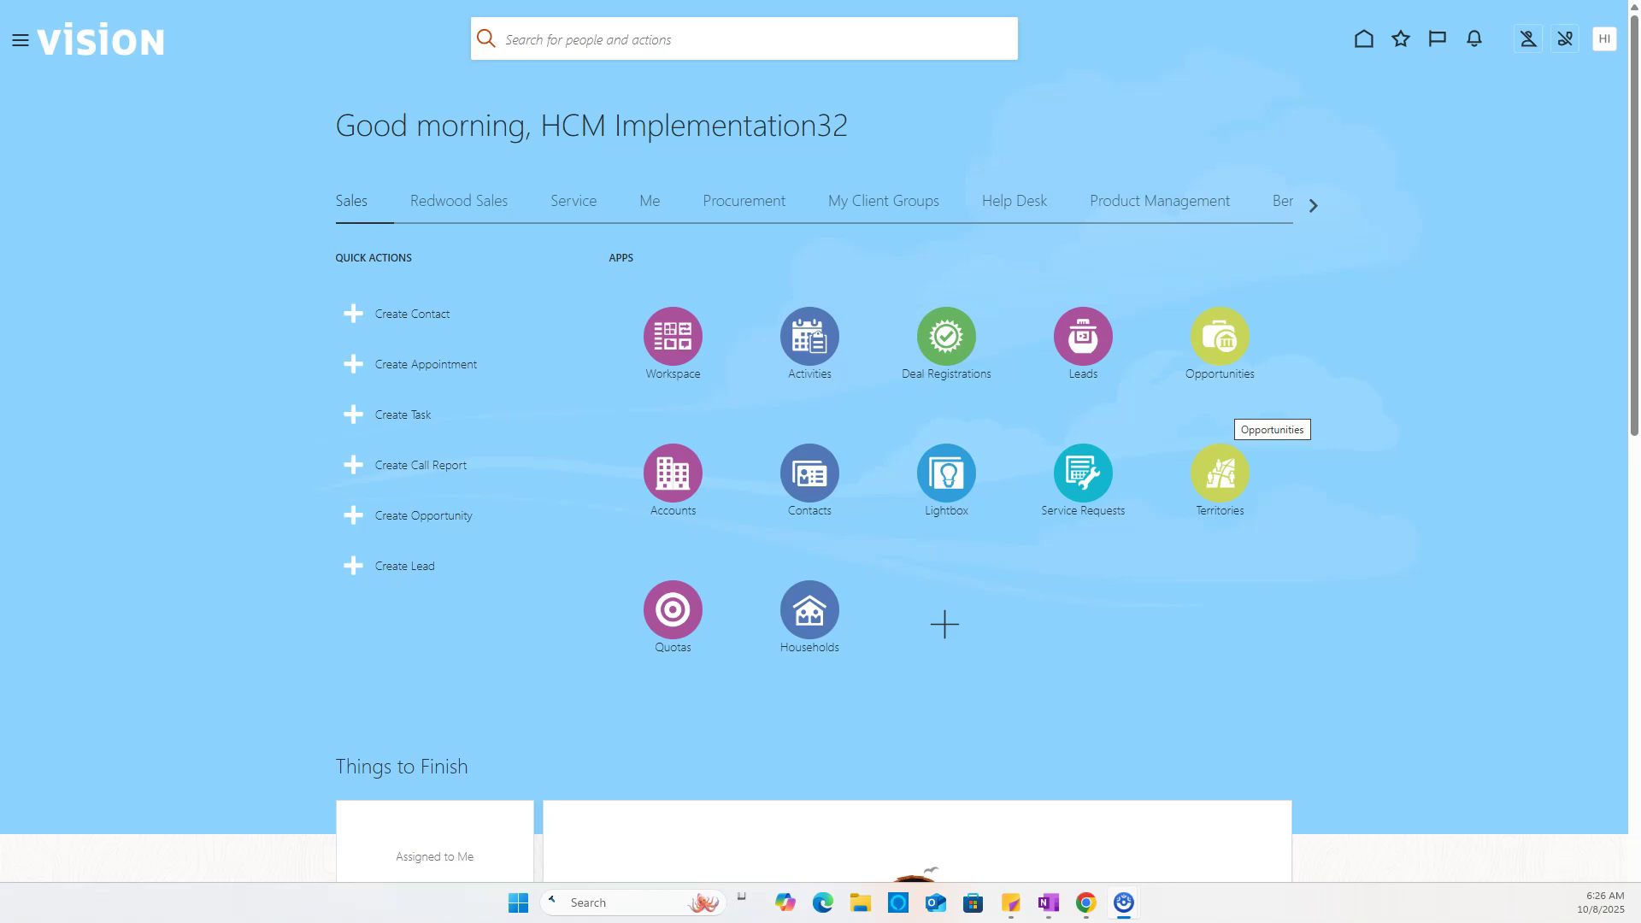
Open AI Agent Studio from the Navigator's Tools group to see the agent template gallery.
{"action": "left_click", "coordinate": [1227, 414]}
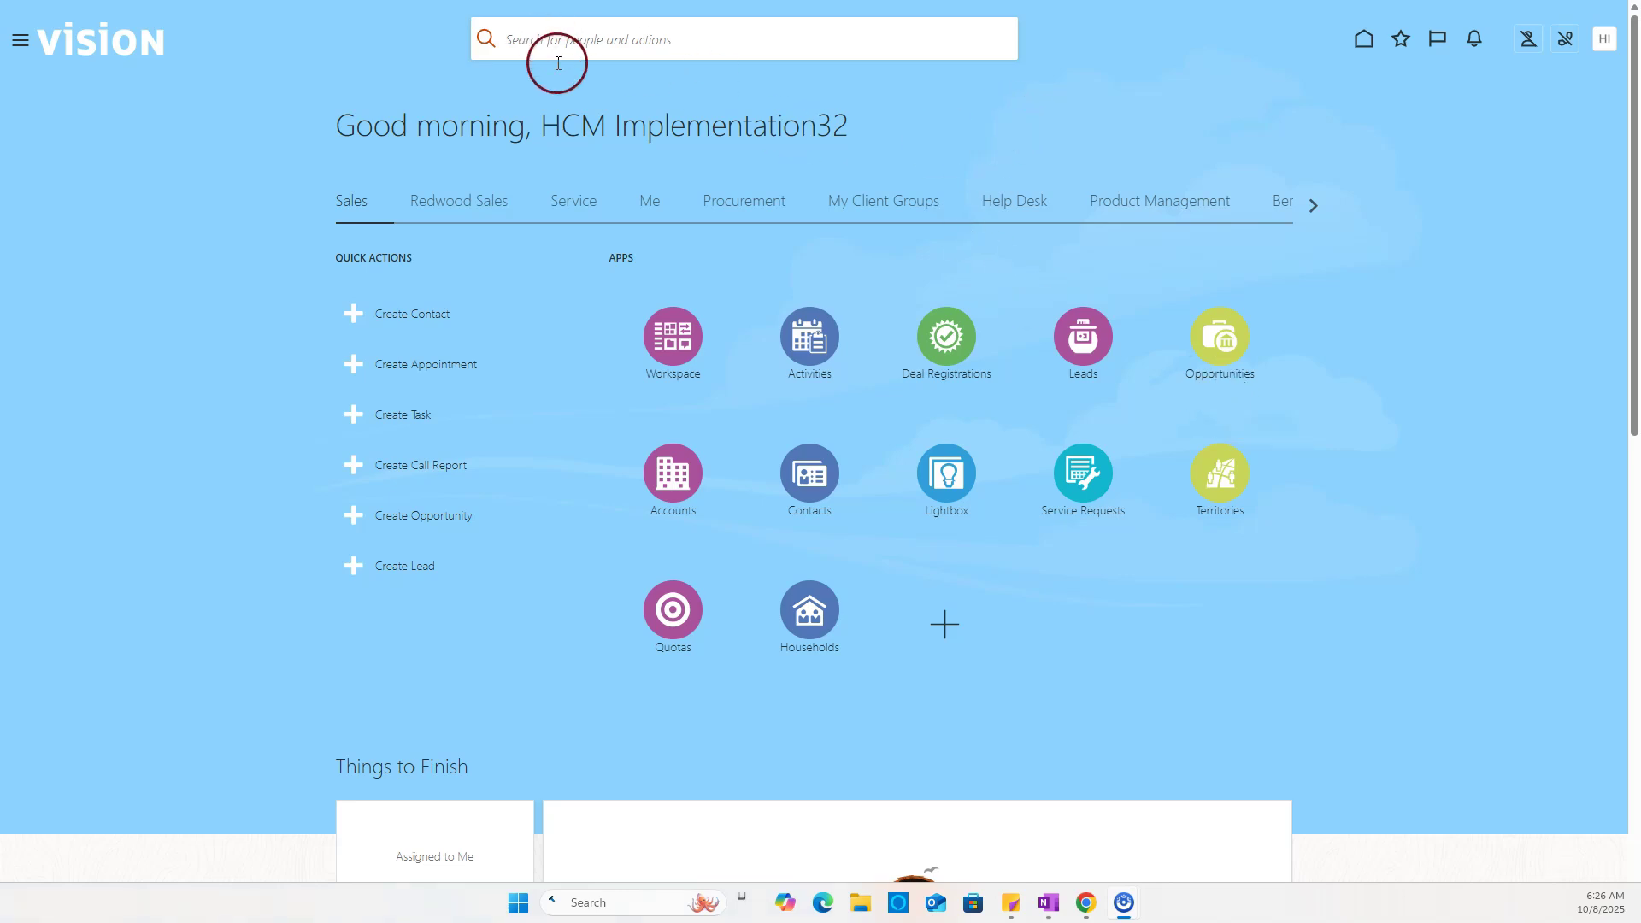
{"action": "left_click", "coordinate": [22, 50]}
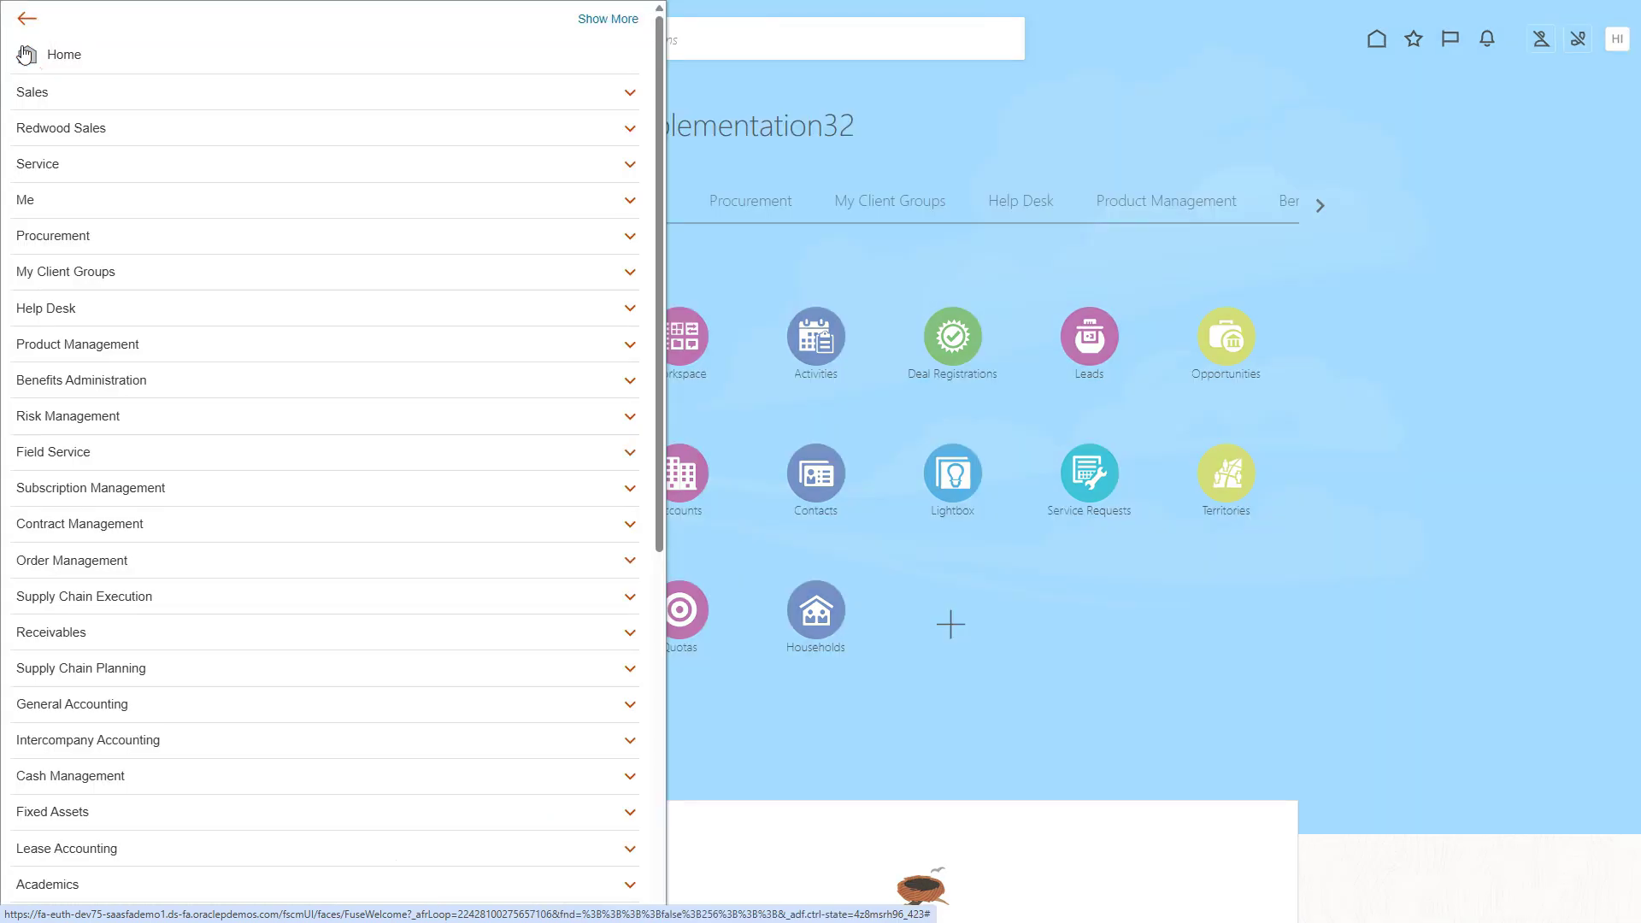
{"action": "left_click", "coordinate": [158, 559]}
{"action": "scroll", "coordinate": [157, 564], "scroll_direction": "down", "scroll_amount": 5}
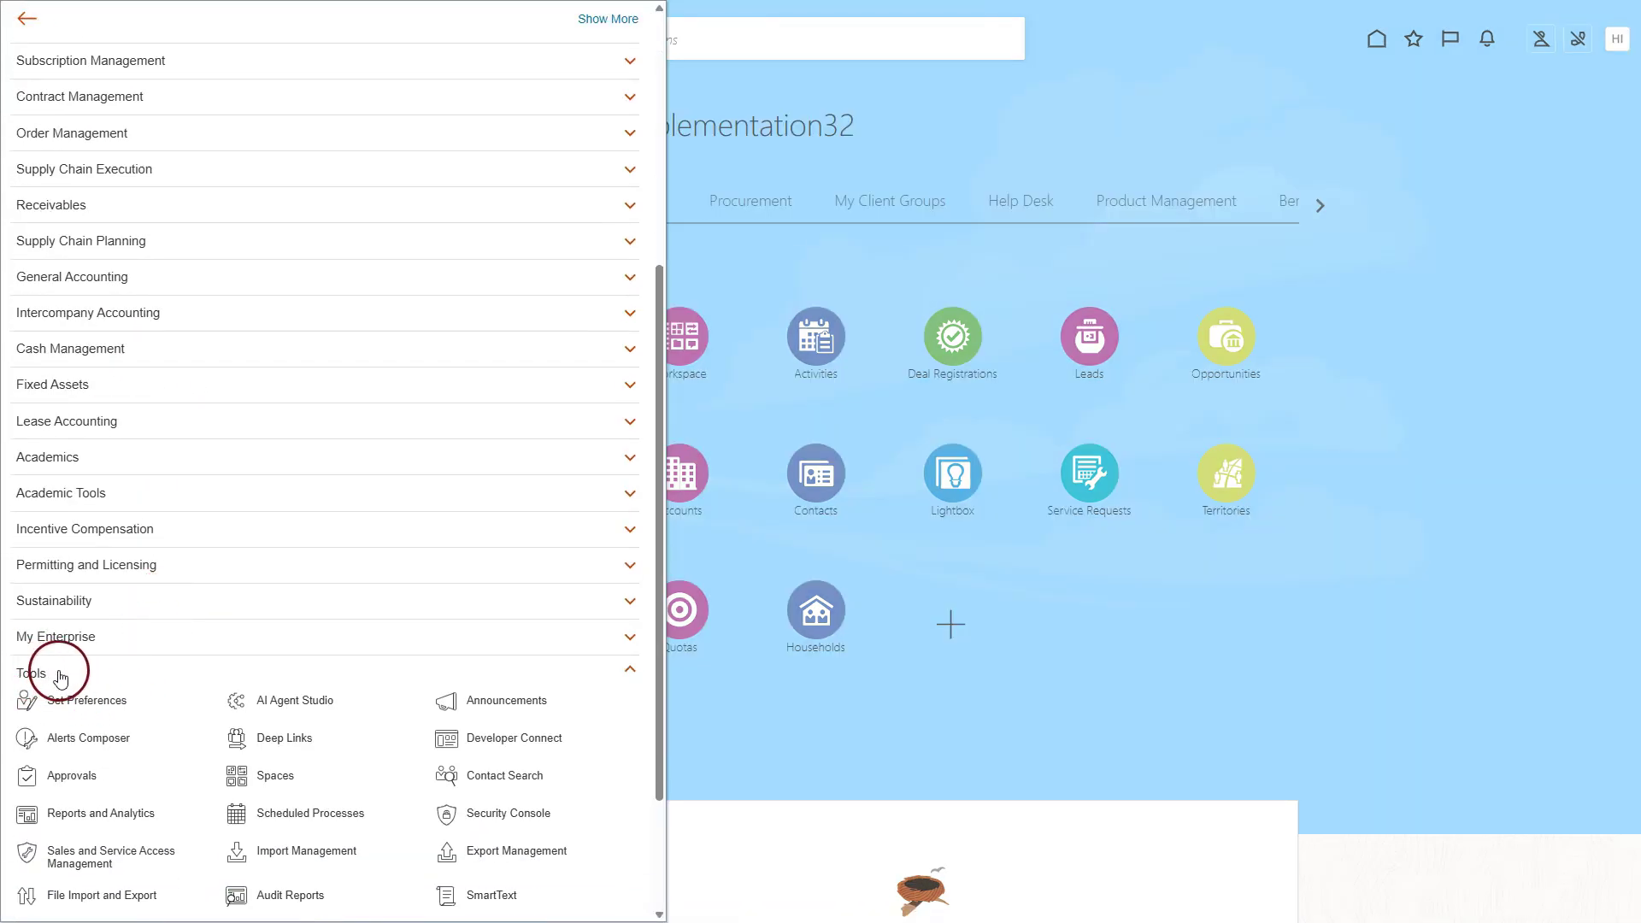
{"action": "left_click", "coordinate": [318, 702]}
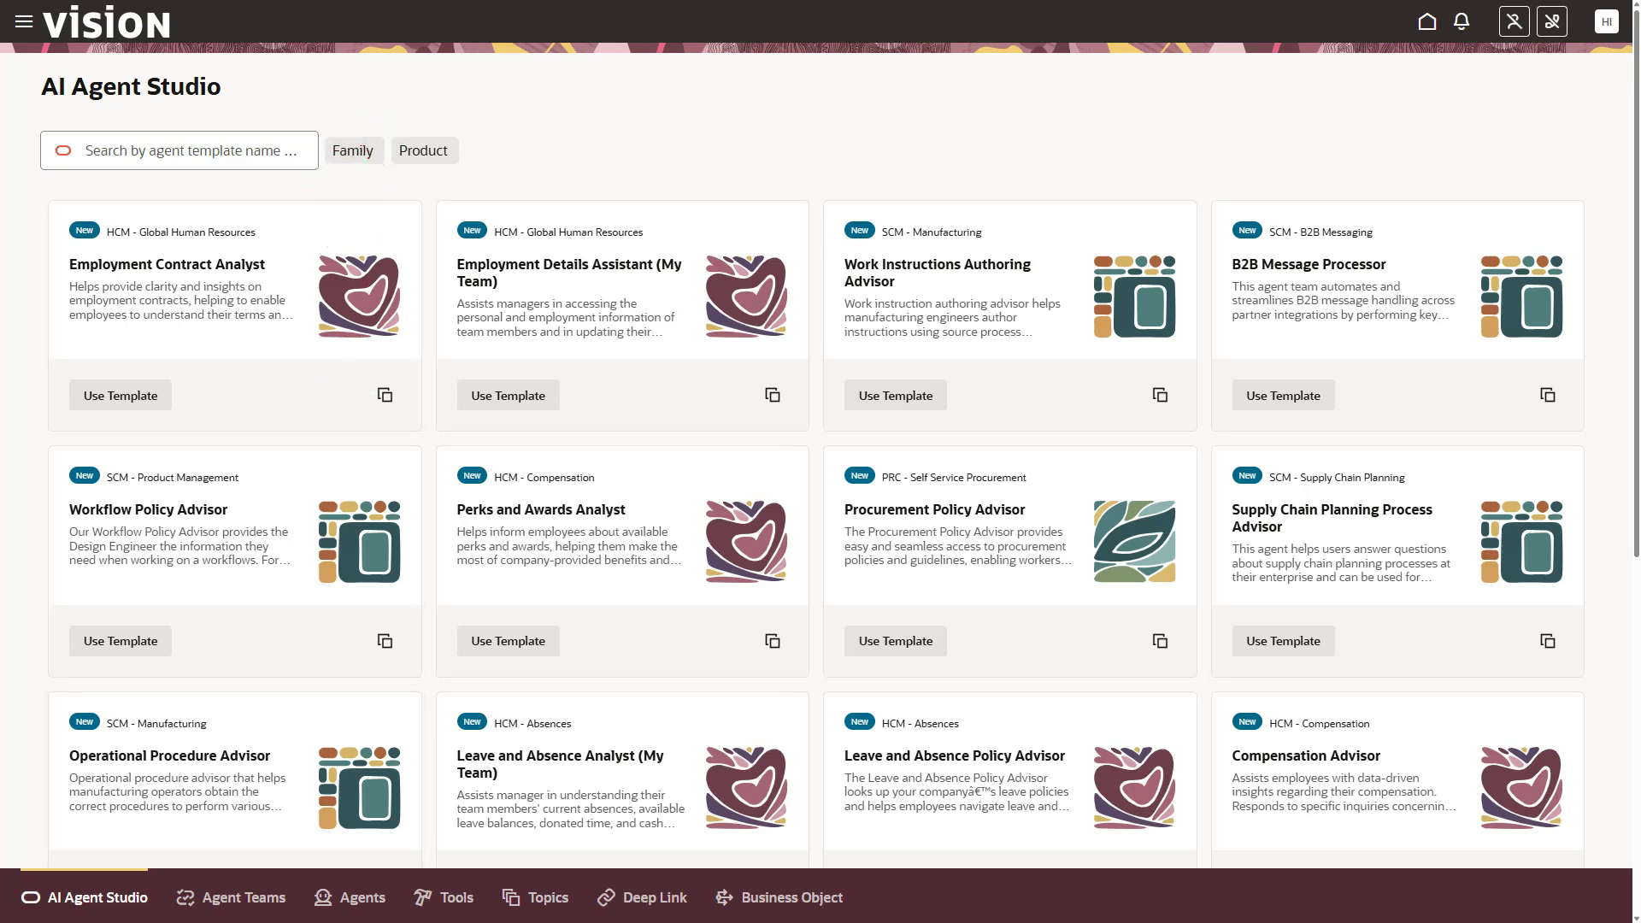
Filter the templates to the HCM family and scroll down to the Benefits Policy Advisor card.
{"action": "left_click", "coordinate": [352, 150]}
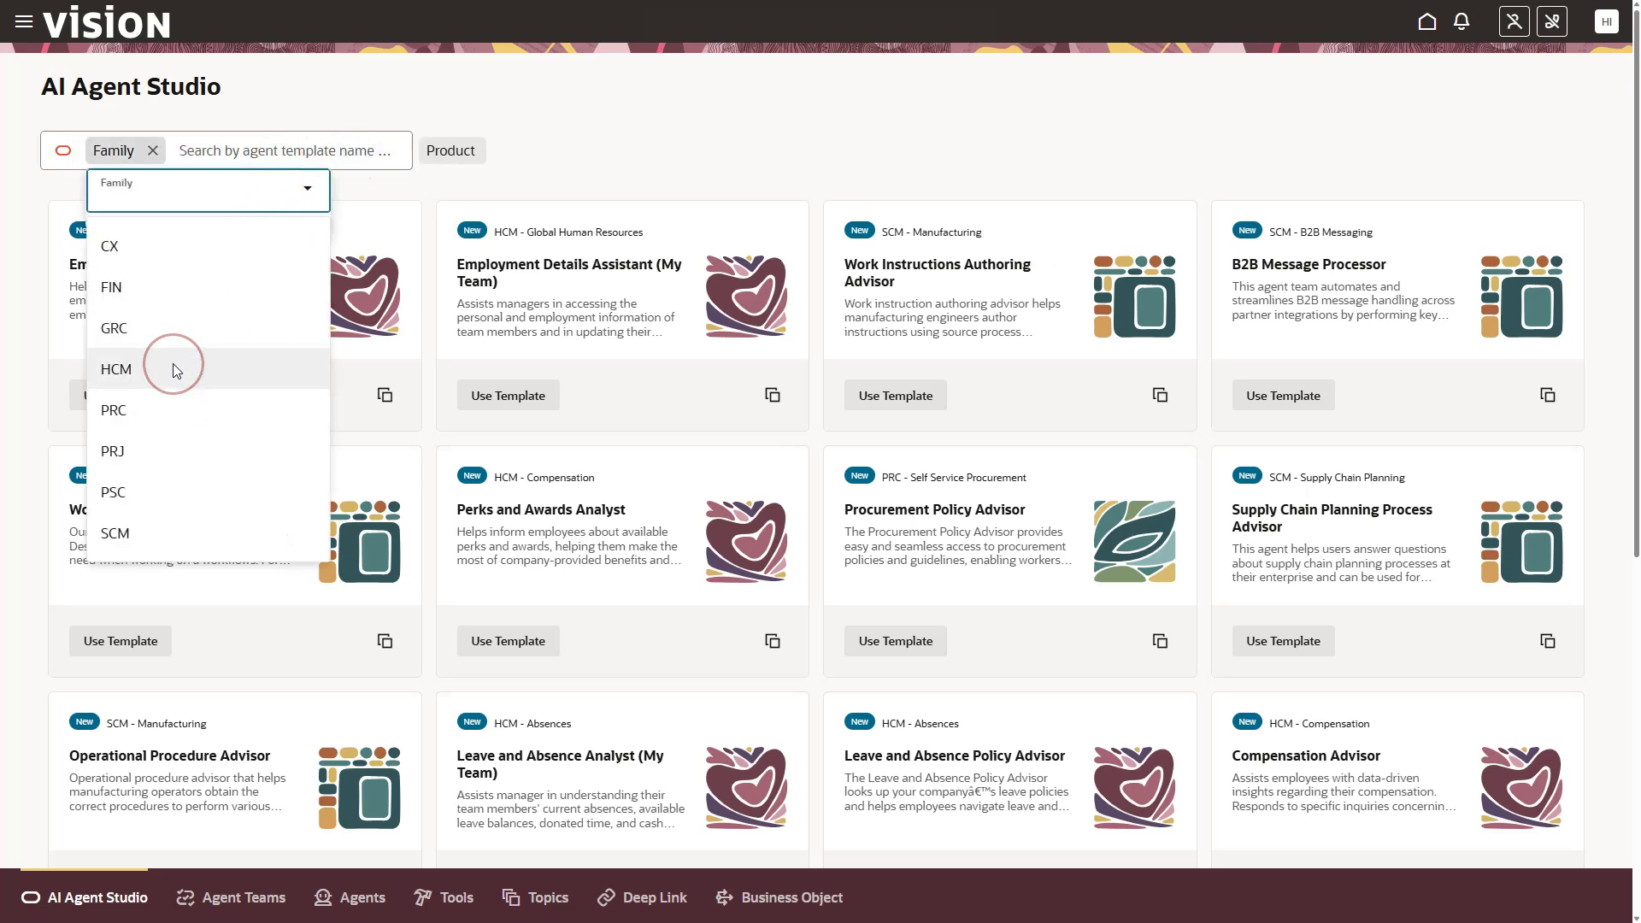
{"action": "left_click", "coordinate": [175, 369]}
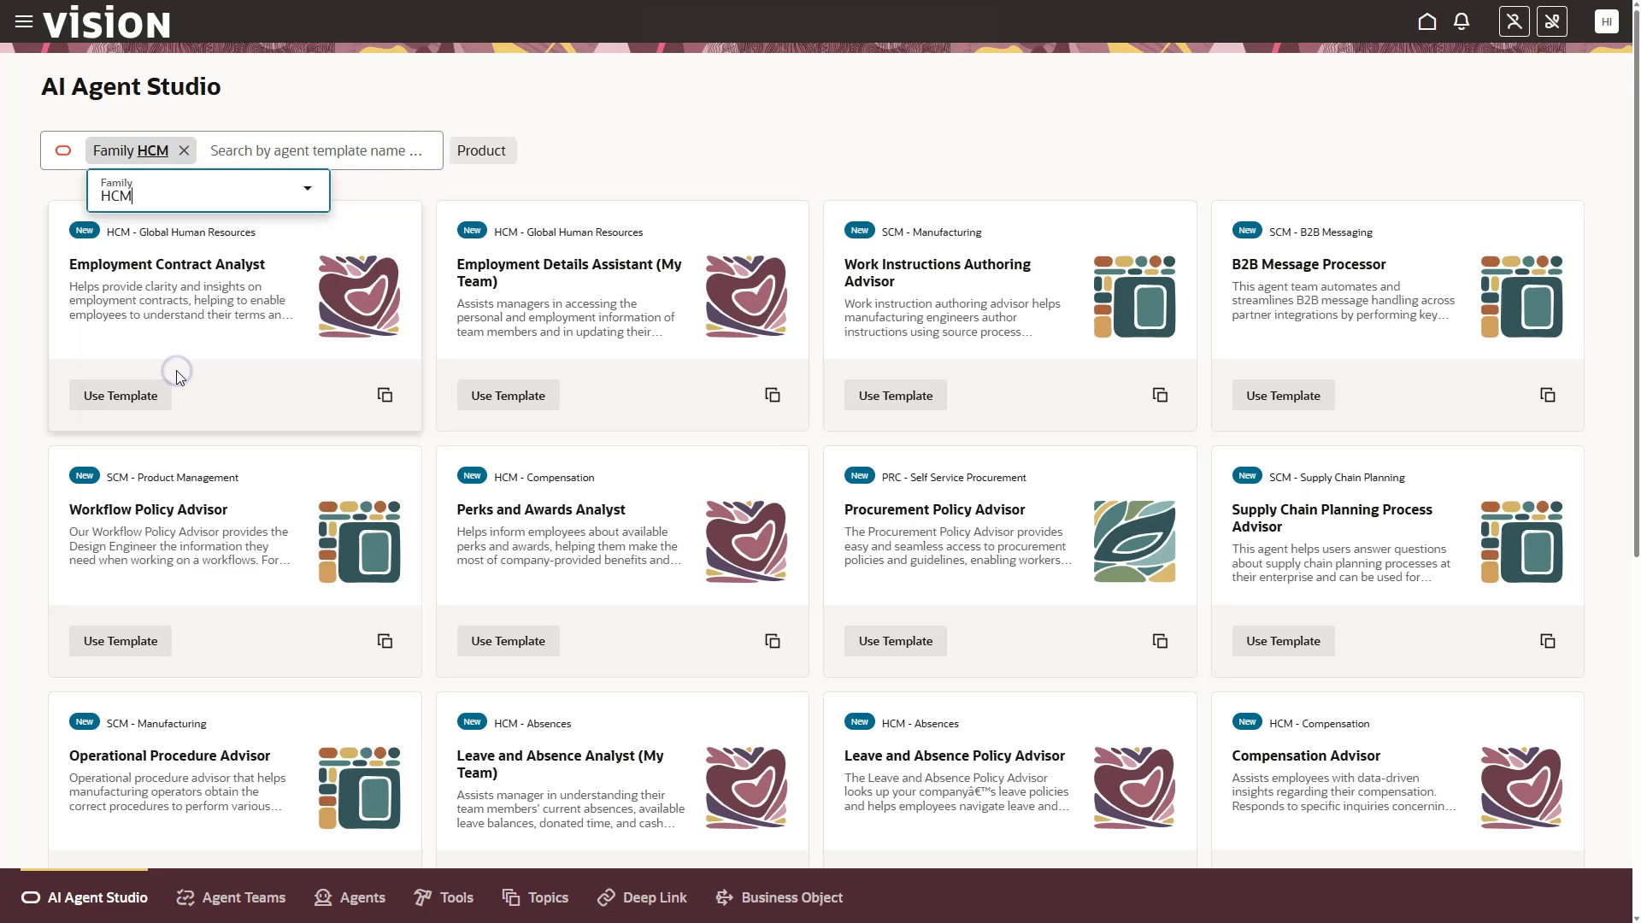
{"action": "left_click", "coordinate": [327, 175]}
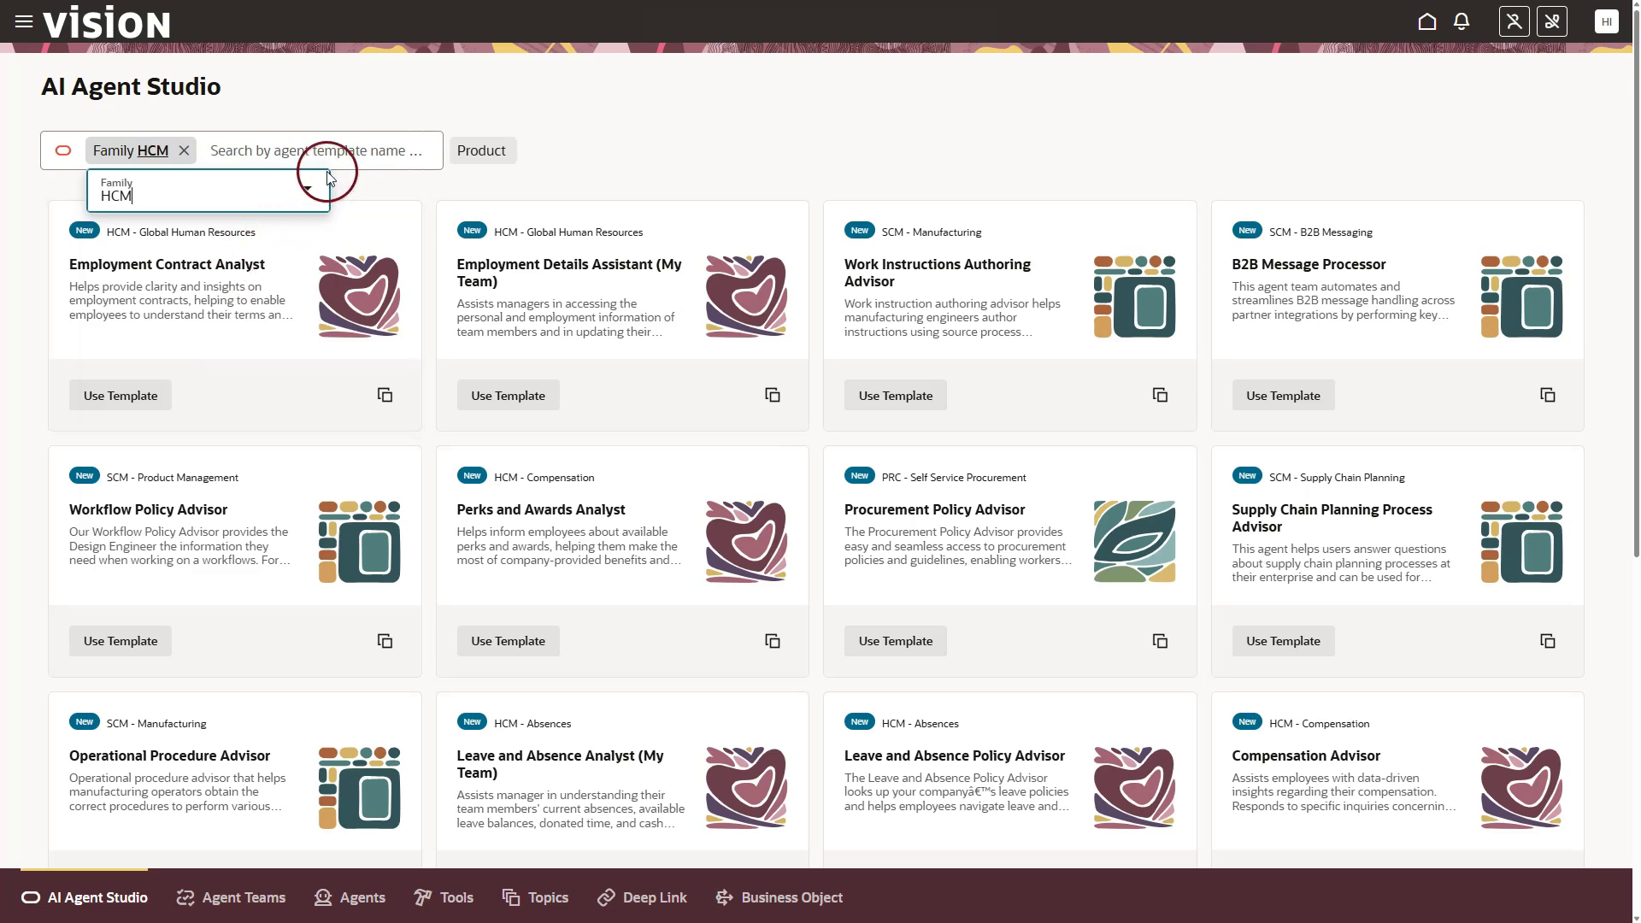
{"action": "left_click", "coordinate": [363, 146]}
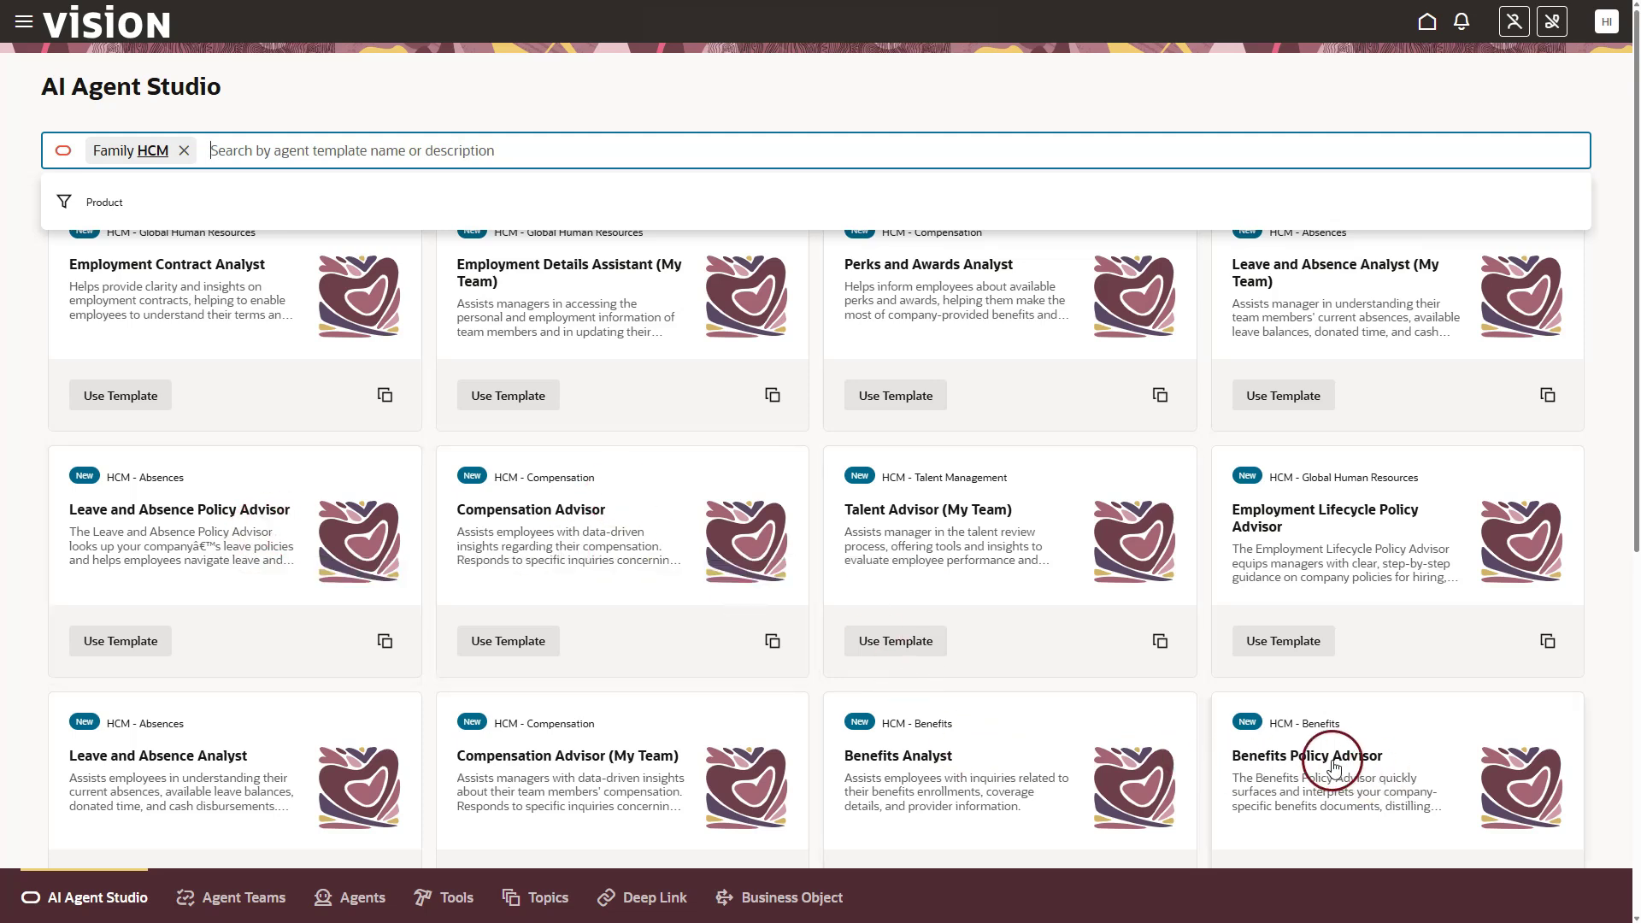
{"action": "scroll", "coordinate": [1334, 765], "scroll_direction": "down", "scroll_amount": 2}
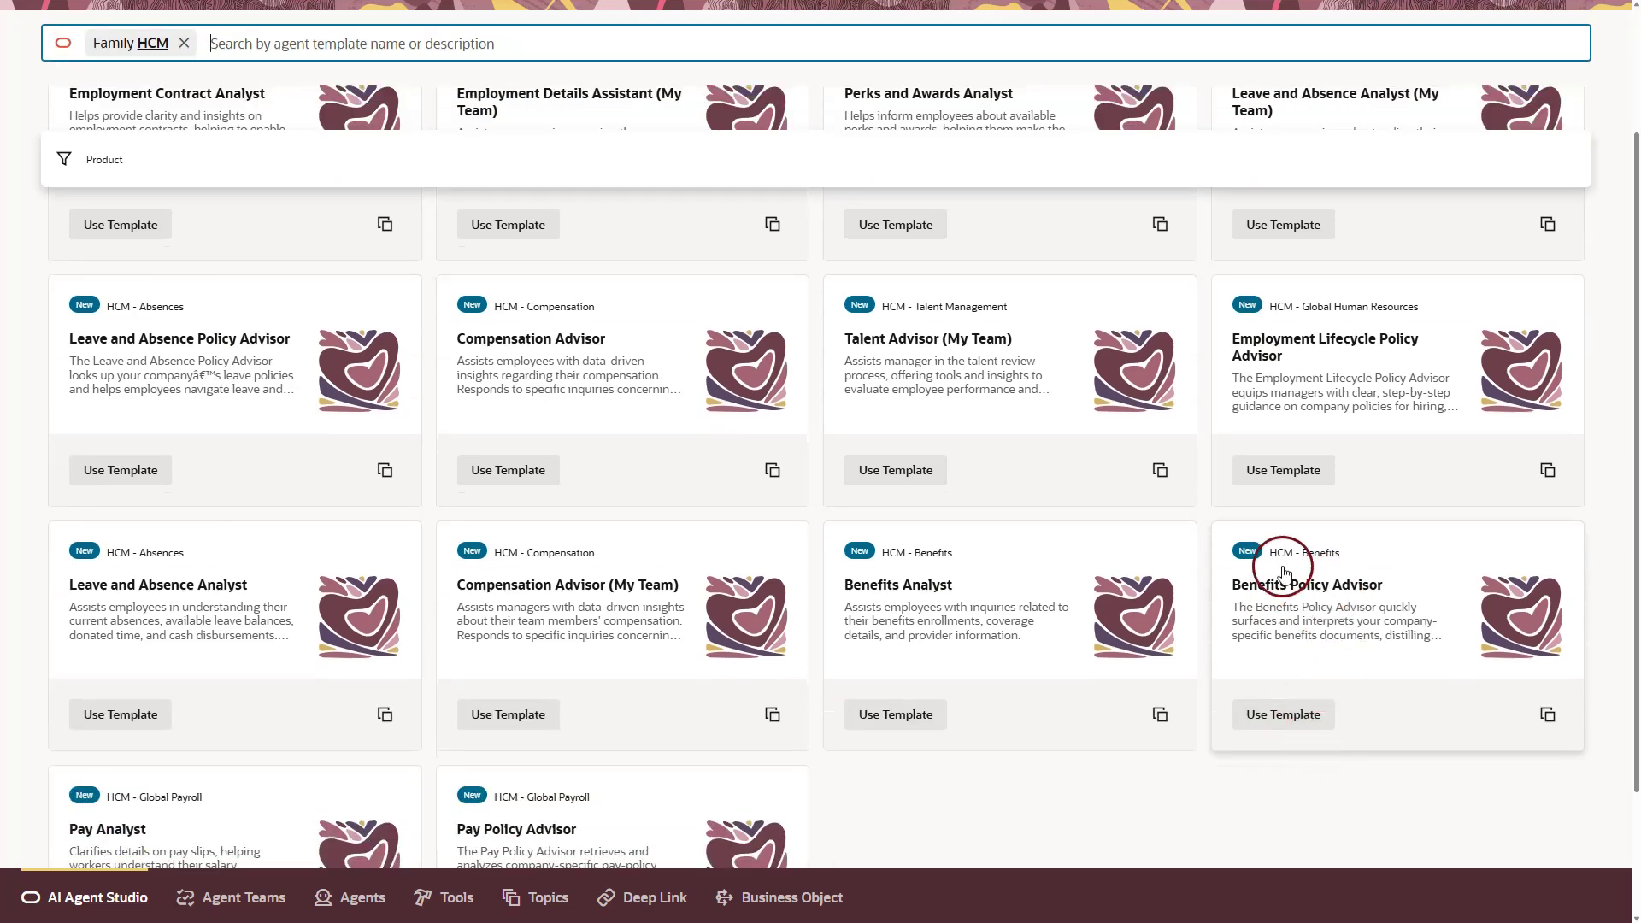
{"action": "scroll", "coordinate": [1196, 675], "scroll_direction": "down", "scroll_amount": 2}
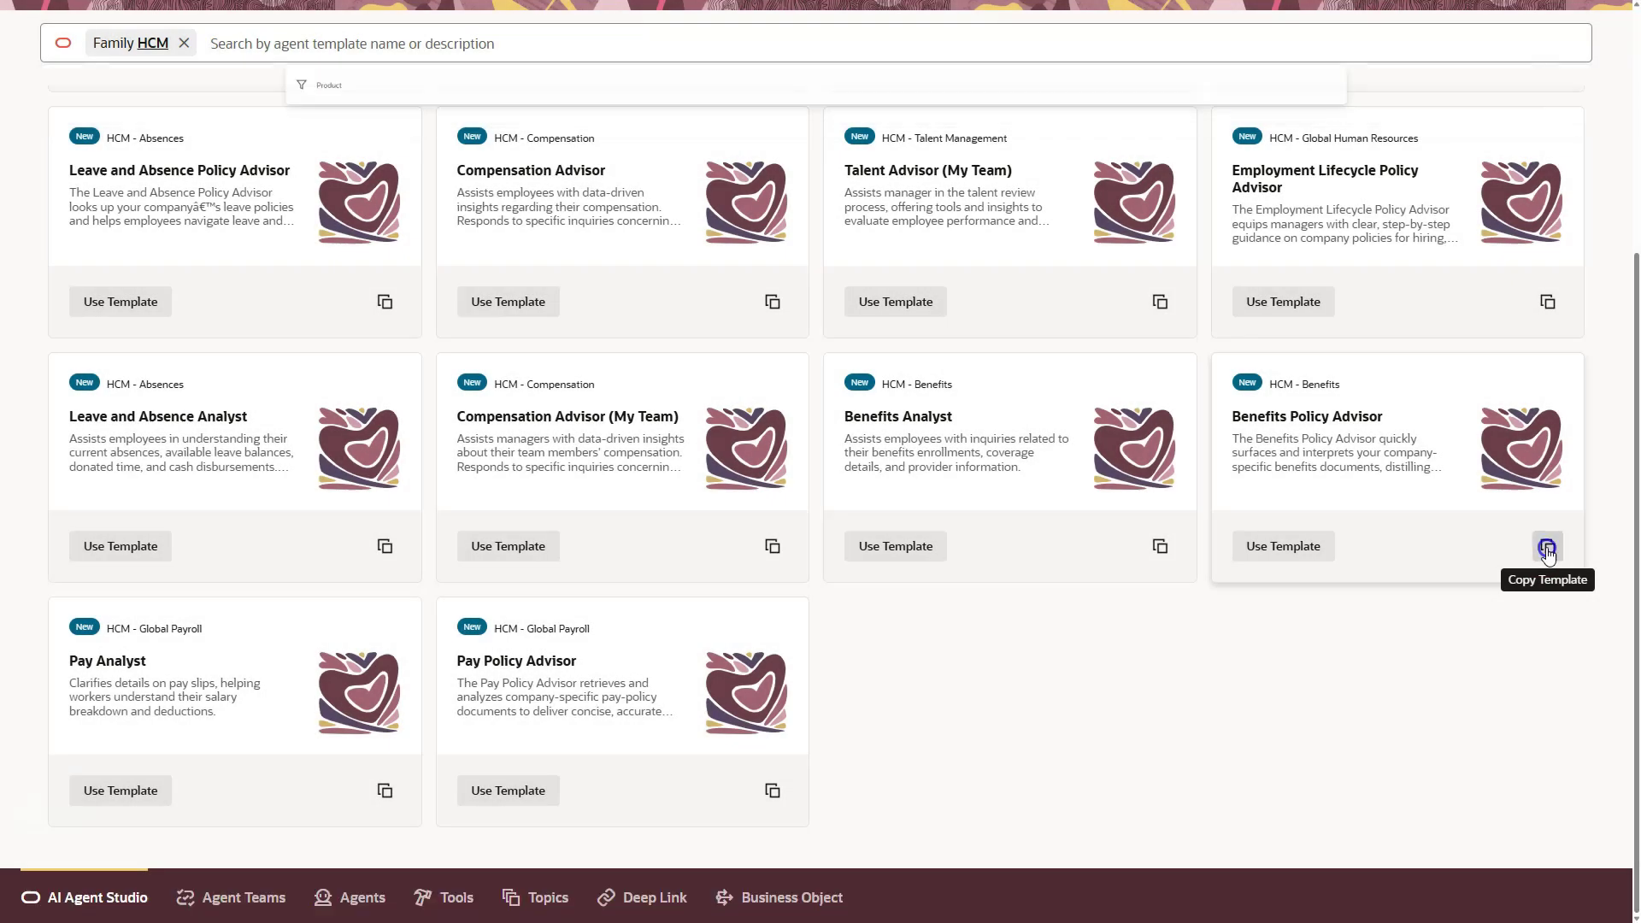
Copy the Benefits Policy Advisor template using the agent team suffix ERPCH.
{"action": "left_click", "coordinate": [1547, 547]}
{"action": "left_click", "coordinate": [688, 462]}
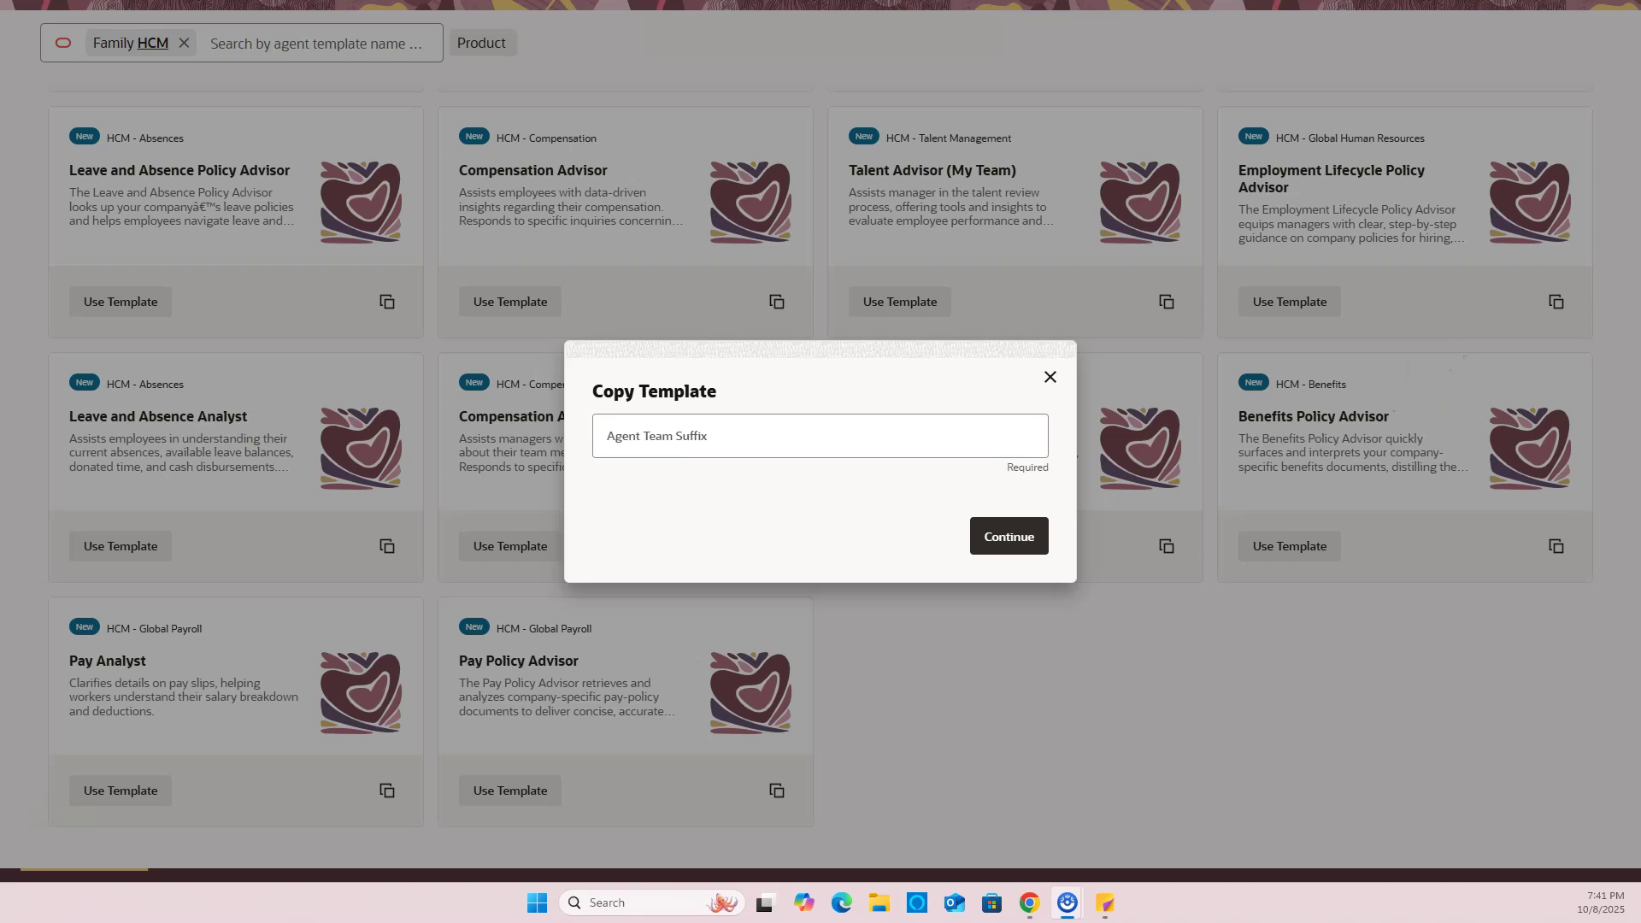
{"action": "left_click", "coordinate": [694, 441]}
{"action": "type", "text": "ERPCH"}
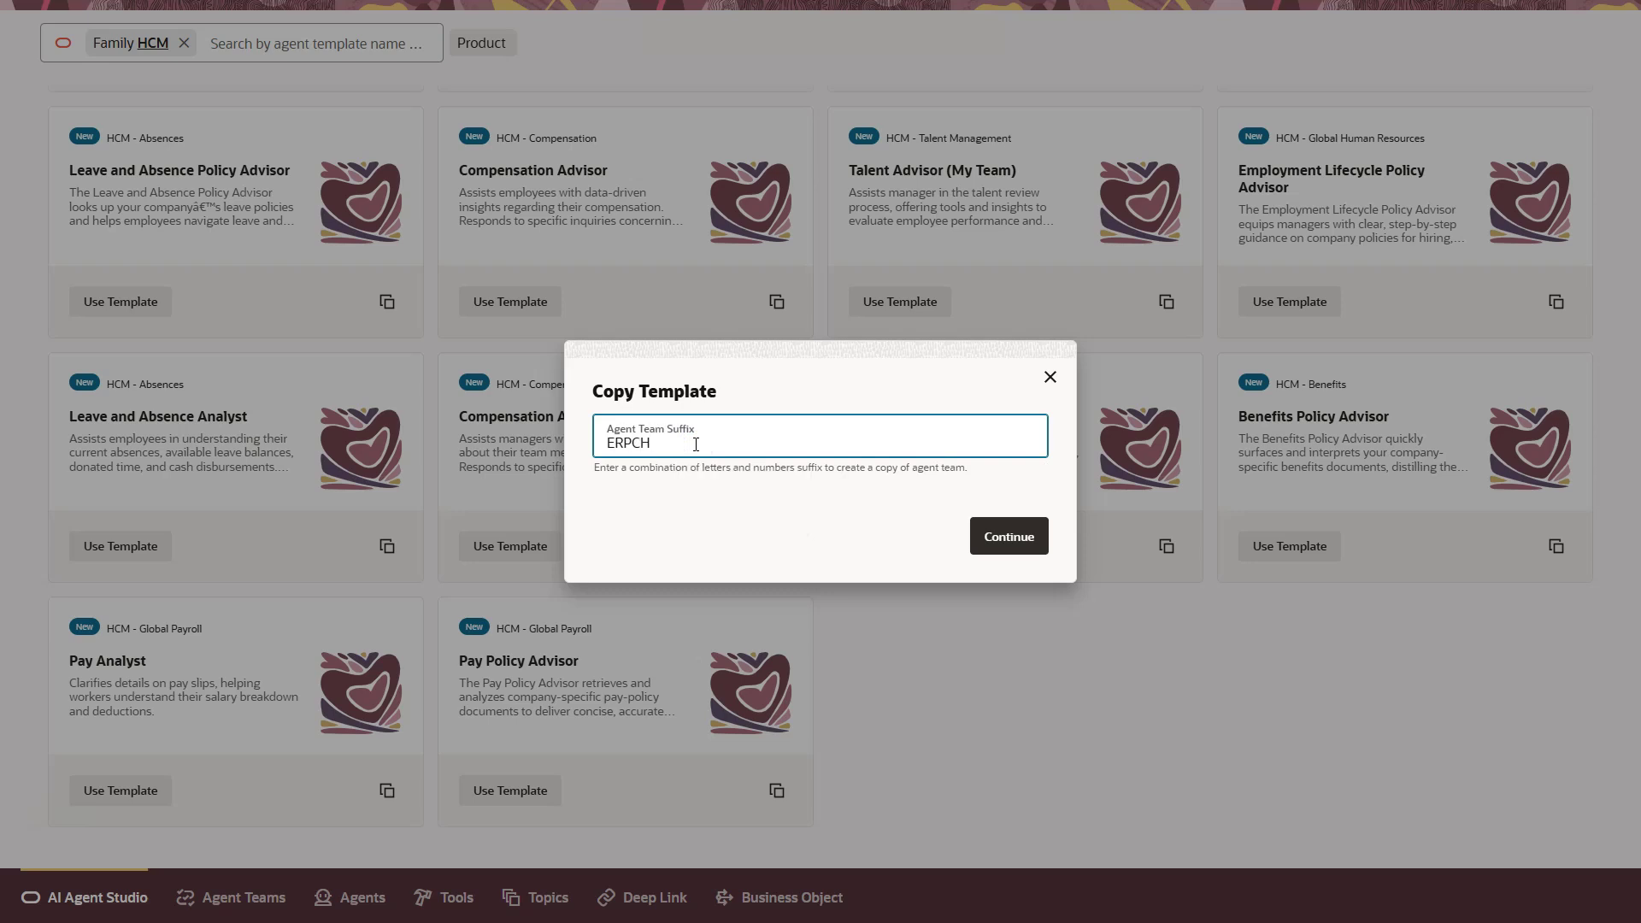
{"action": "left_click", "coordinate": [1018, 537]}
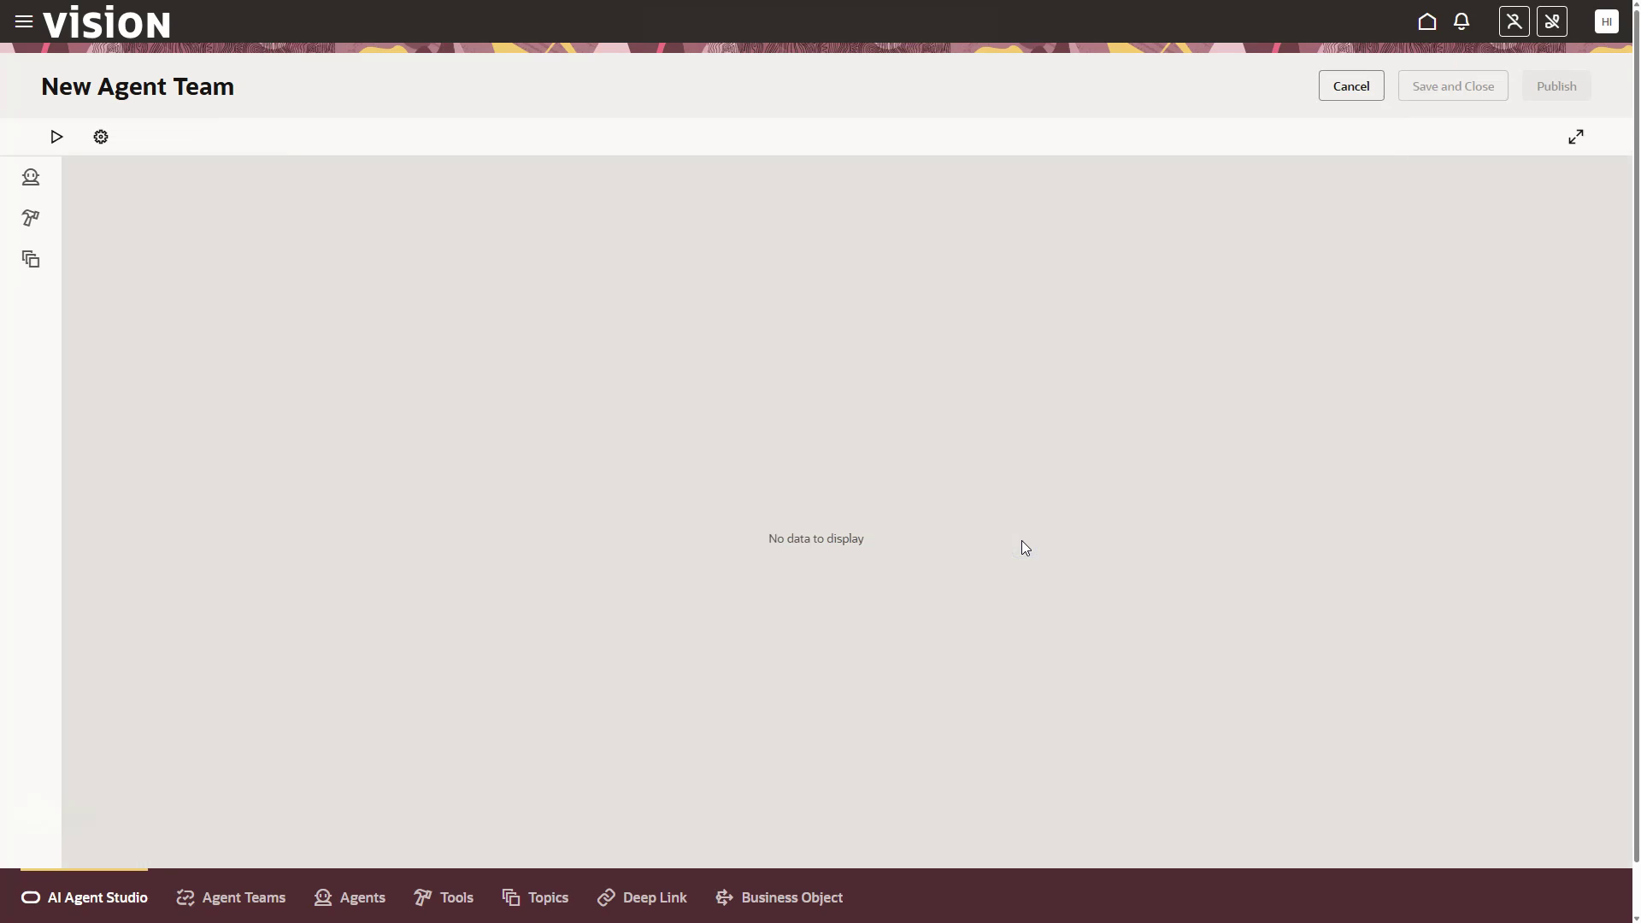
{"action": "left_click", "coordinate": [983, 466]}
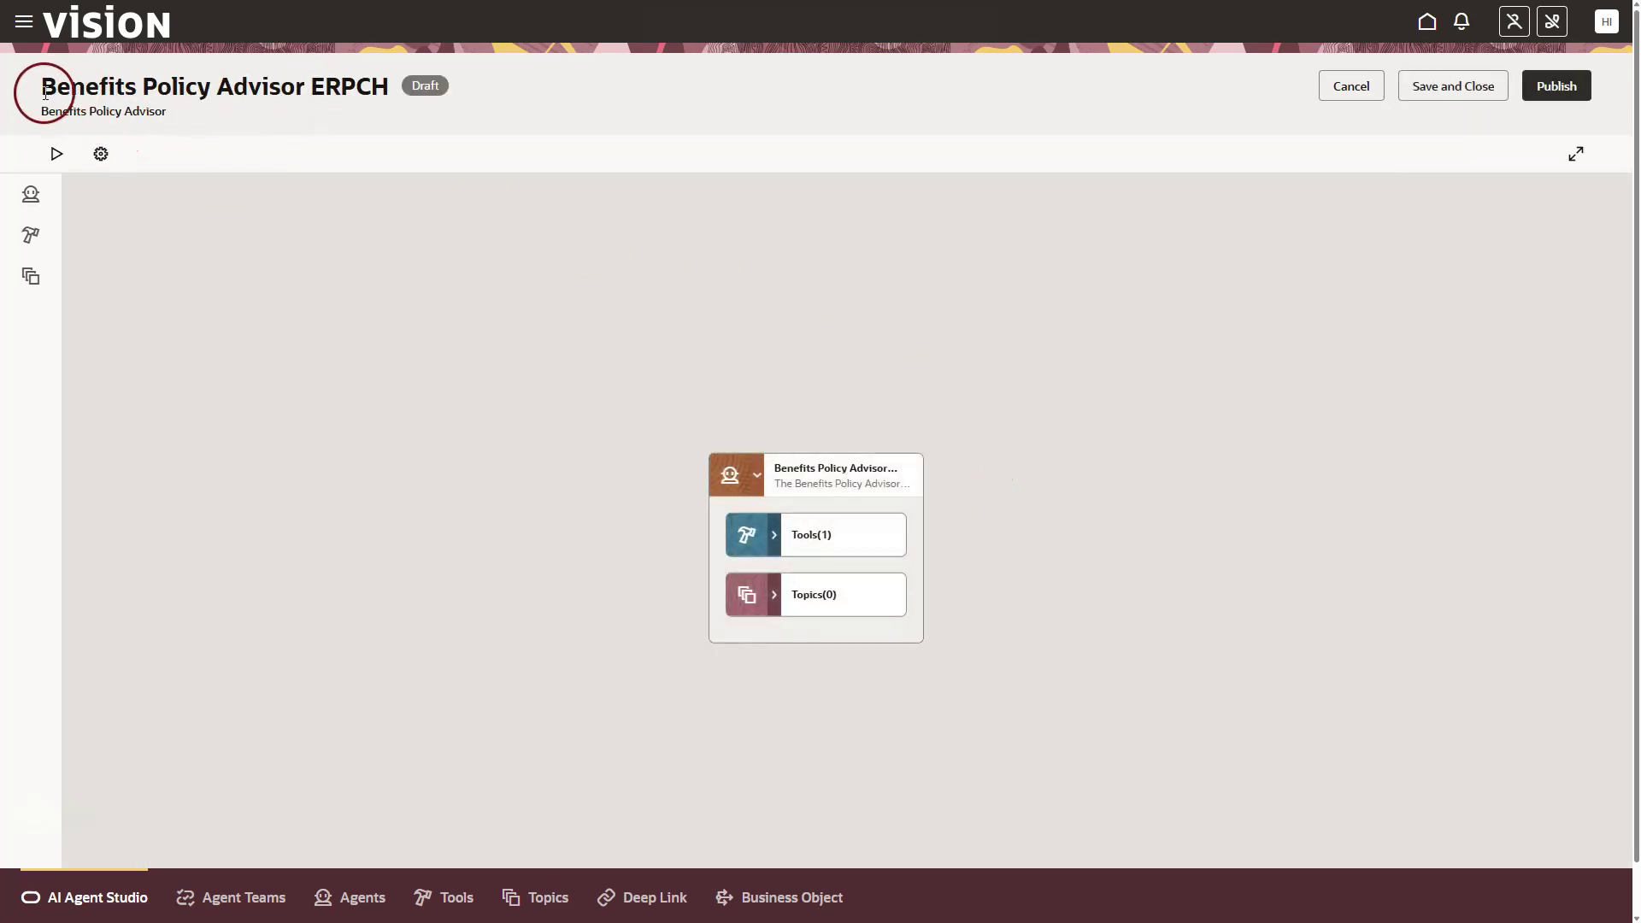
{"action": "left_click_drag", "start_coordinate": [45, 92], "coordinate": [318, 89]}
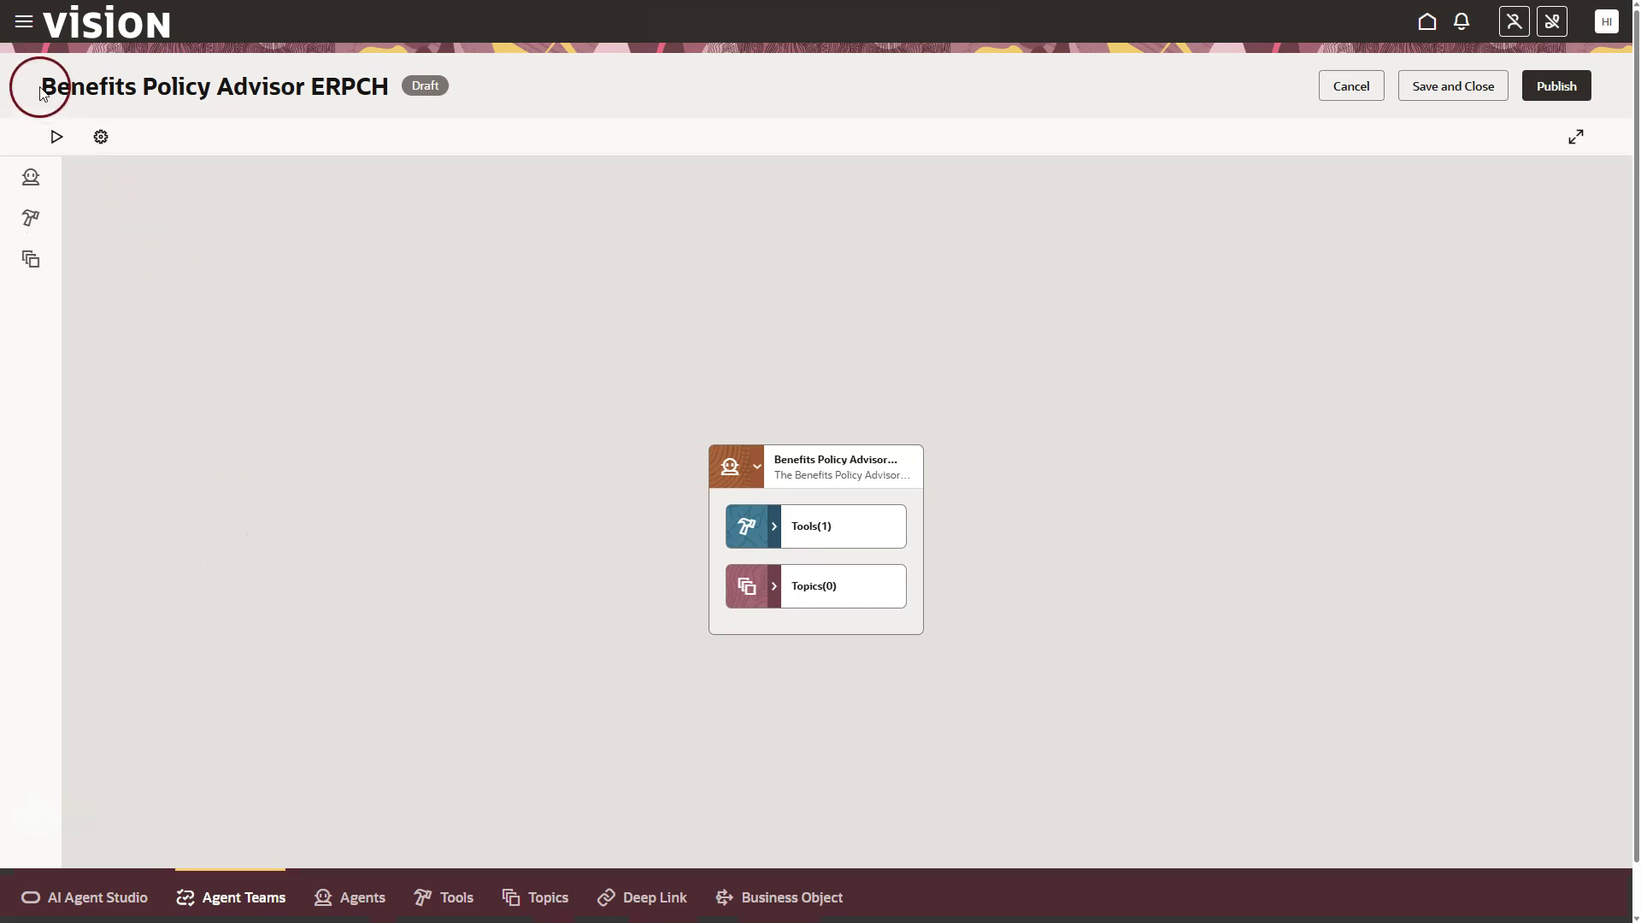
{"action": "left_click_drag", "start_coordinate": [42, 91], "coordinate": [394, 86]}
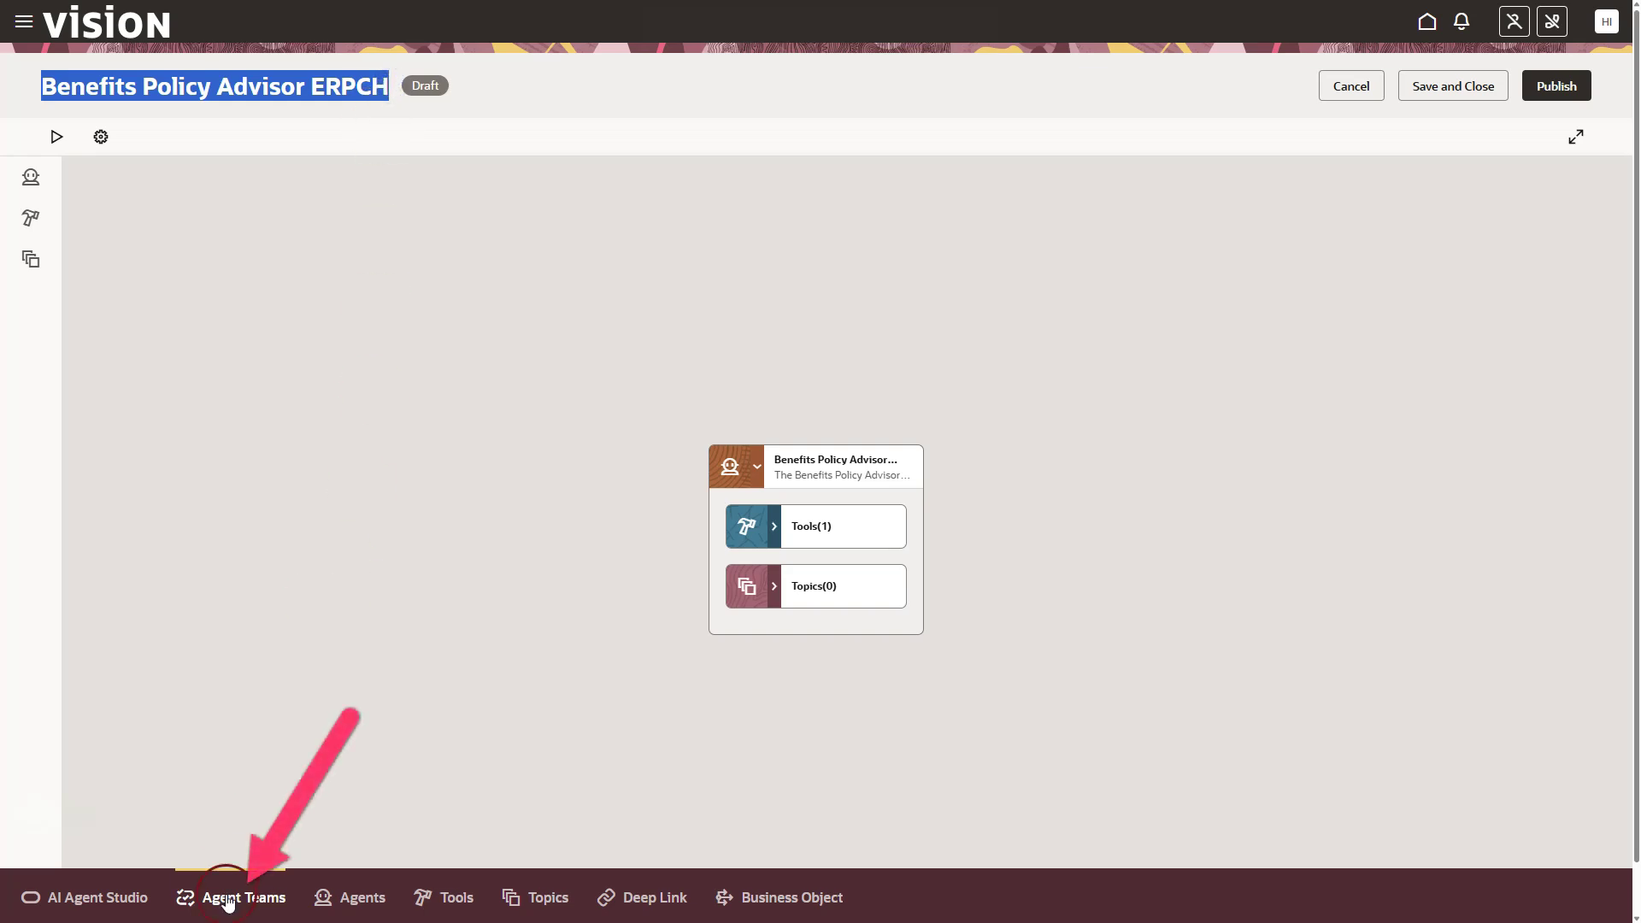
{"action": "left_click", "coordinate": [203, 911]}
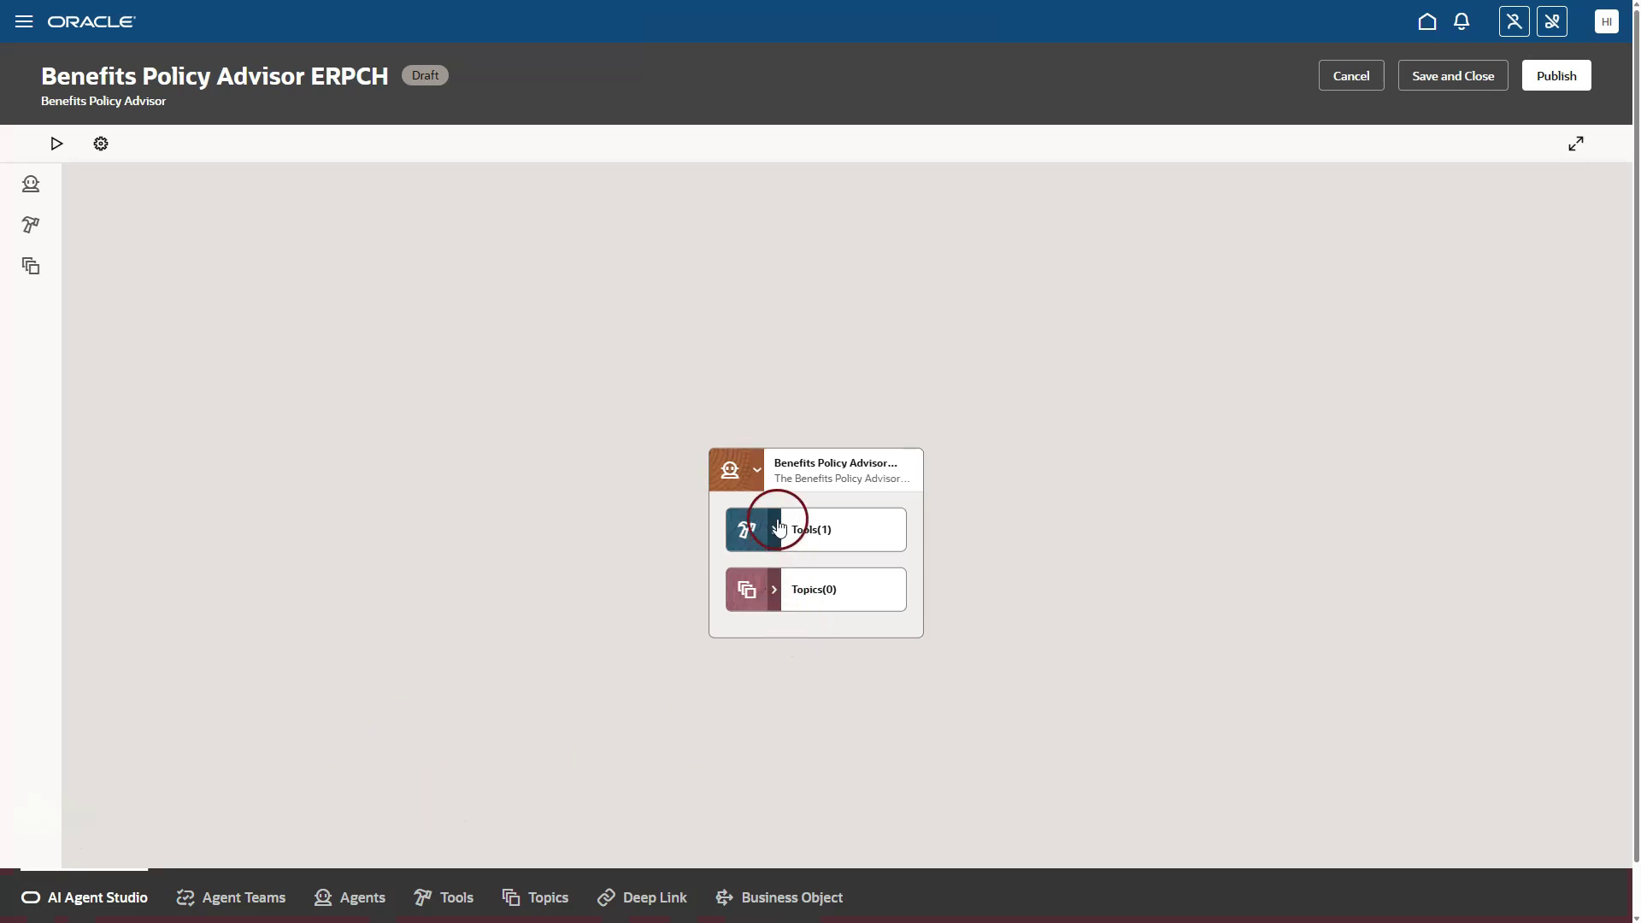
View the lookup_benefits_policies ERPCH tool's details, copy its tool code, and close the panel.
{"action": "left_click", "coordinate": [777, 530]}
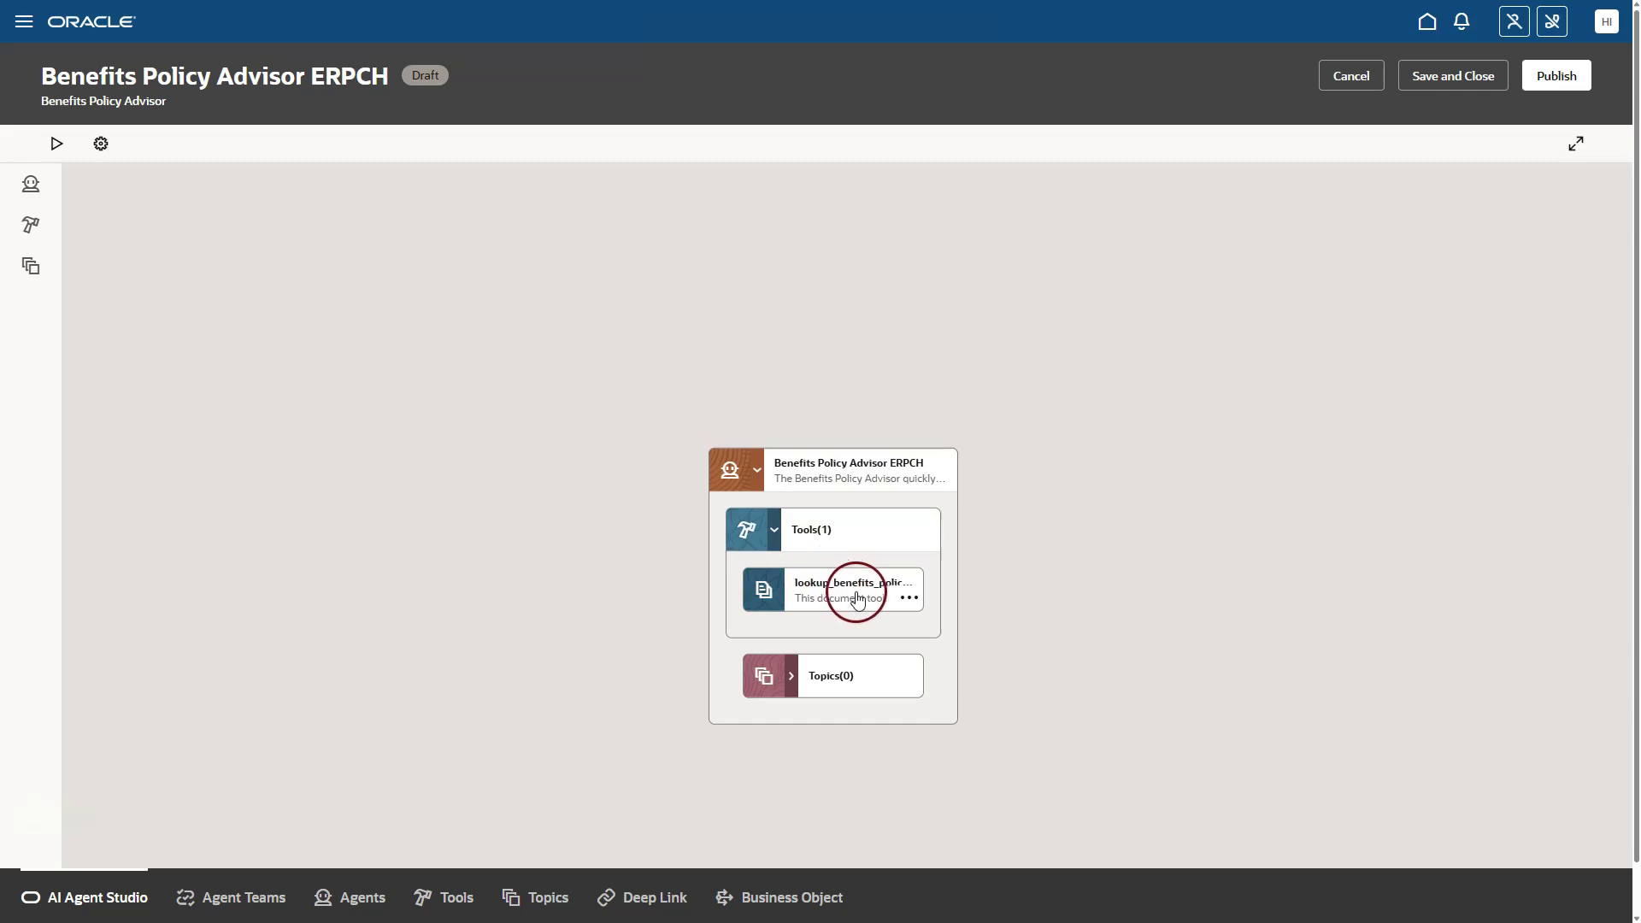
{"action": "left_click", "coordinate": [911, 596]}
{"action": "left_click", "coordinate": [945, 640]}
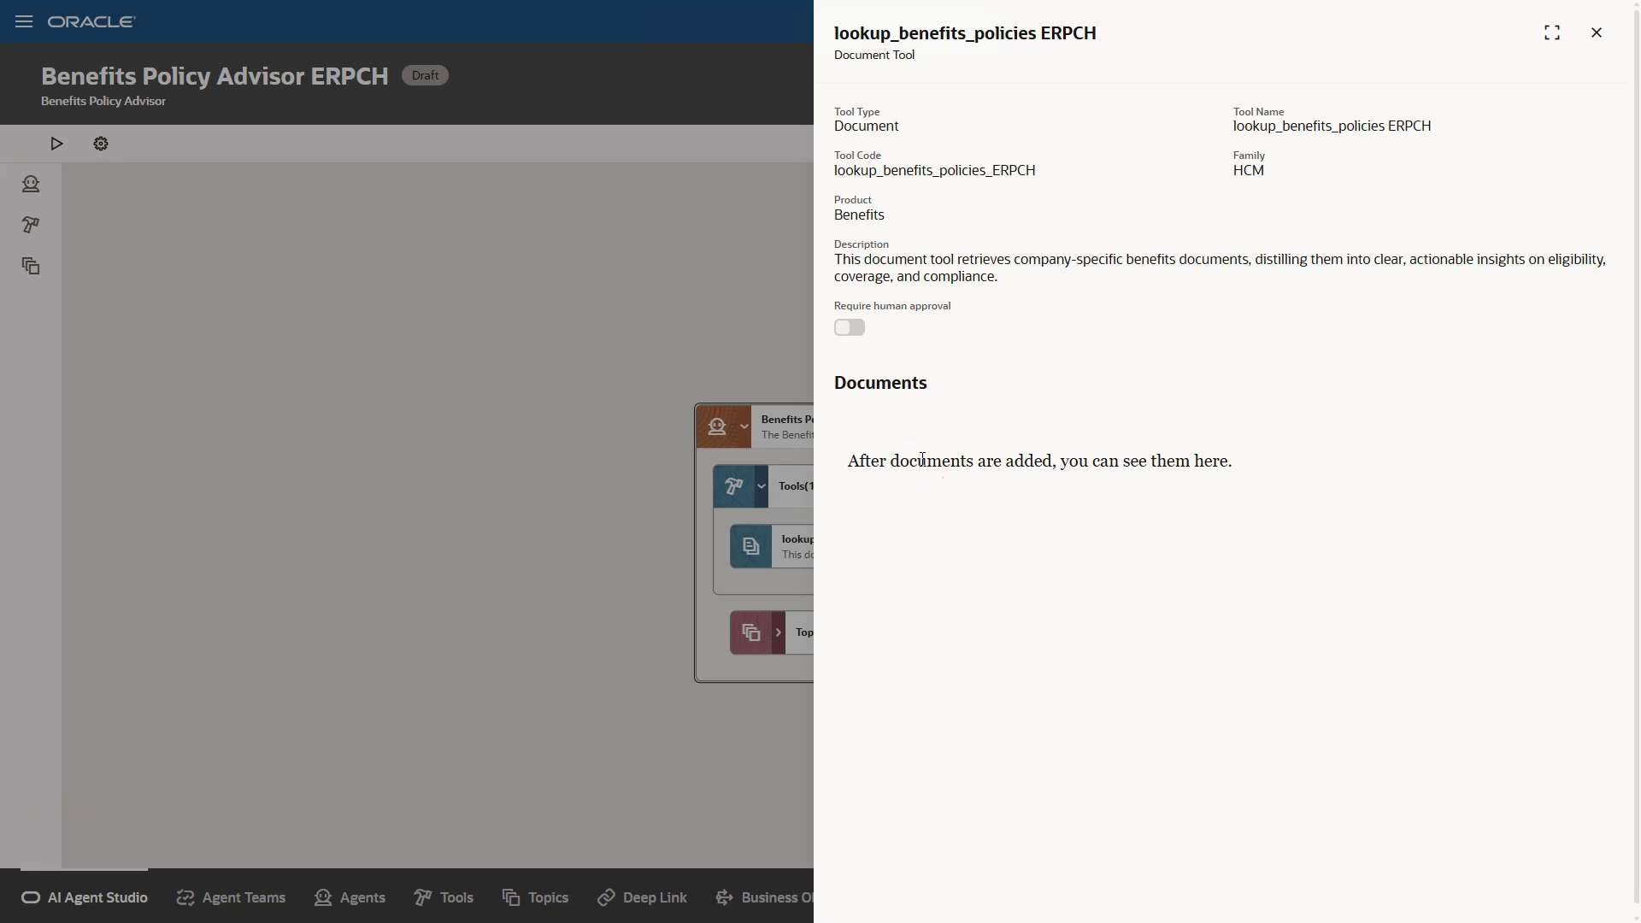
{"action": "double_click", "coordinate": [940, 169]}
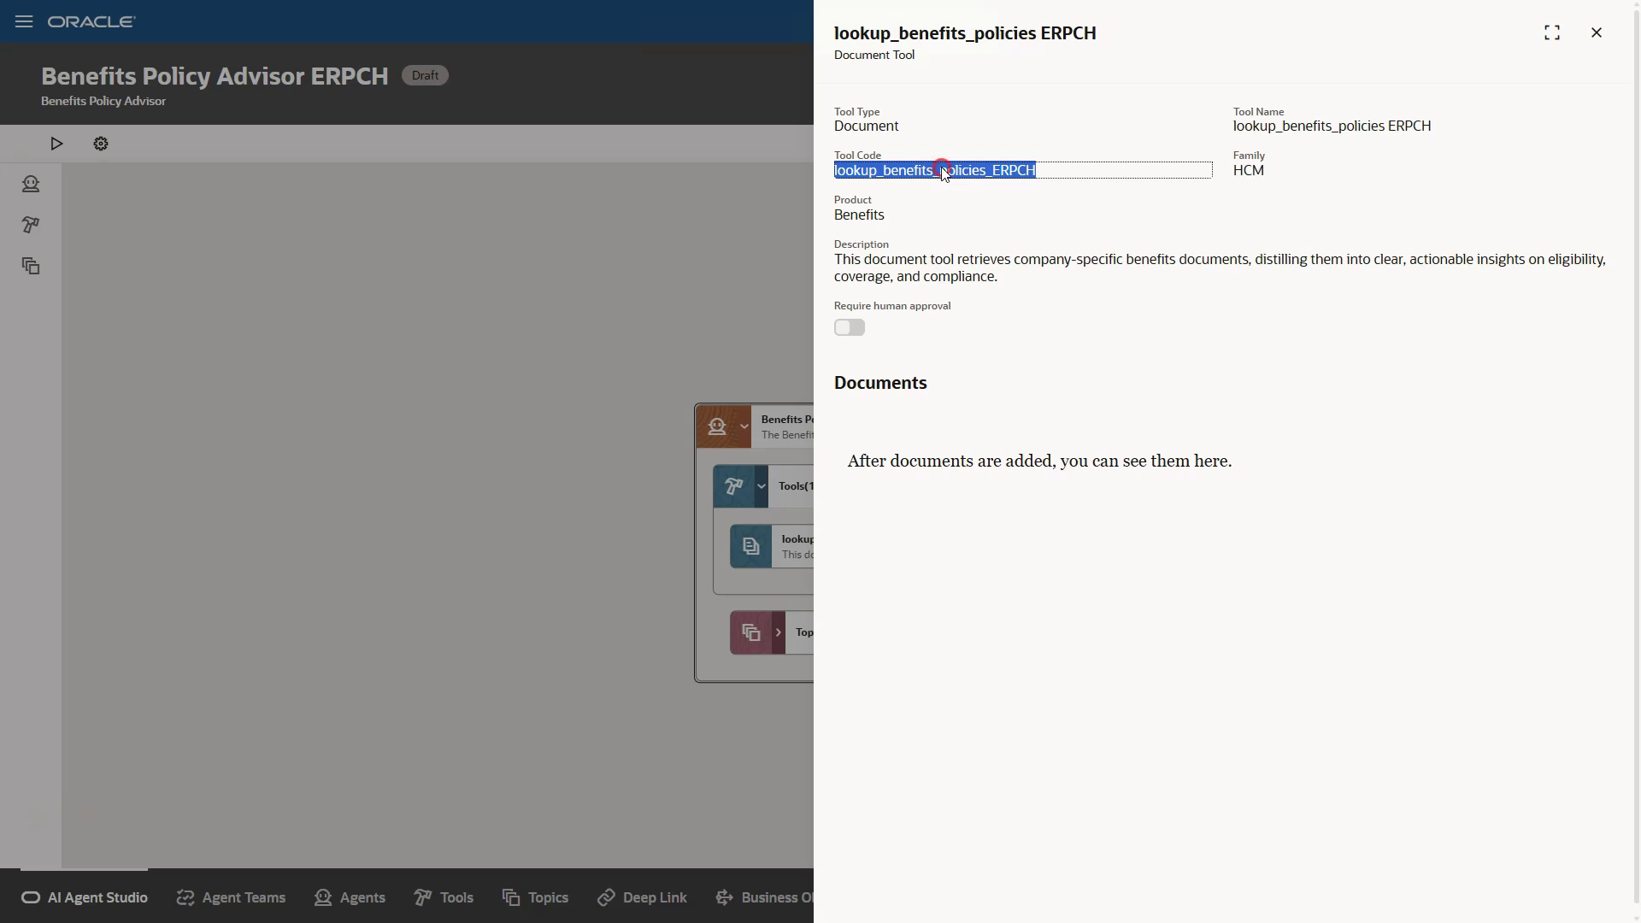
{"action": "right_click", "coordinate": [942, 170]}
{"action": "left_click", "coordinate": [978, 191]}
{"action": "left_click", "coordinate": [1596, 32]}
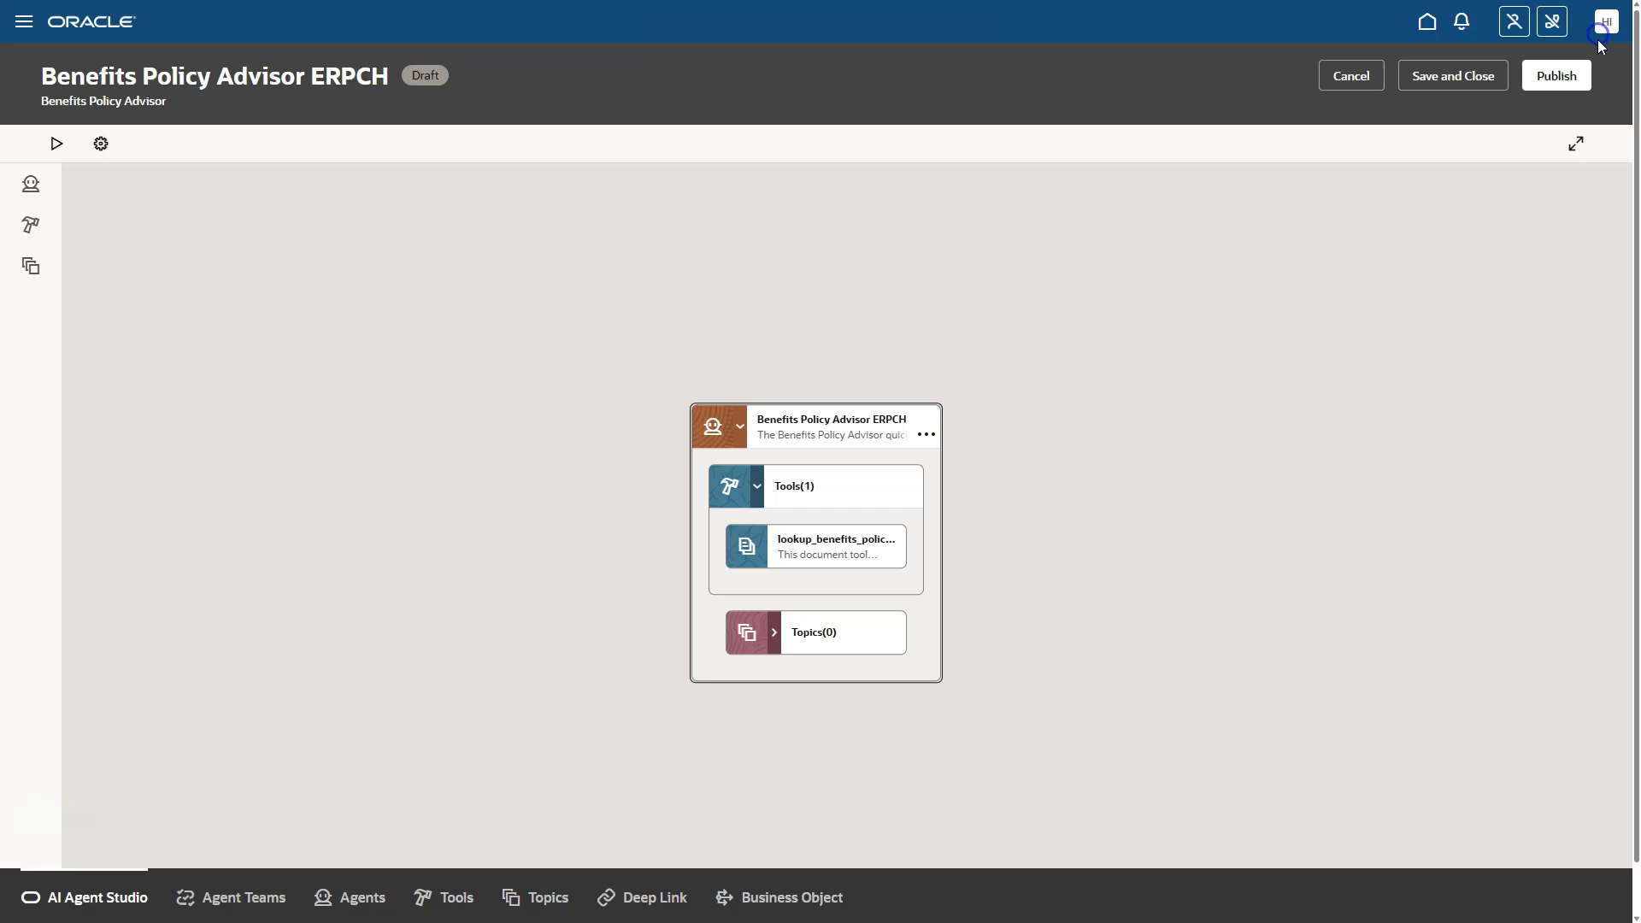
Open the Benefits Policy Advisor ERPCH worker agent for editing.
{"action": "left_click", "coordinate": [792, 645]}
{"action": "left_click", "coordinate": [774, 648]}
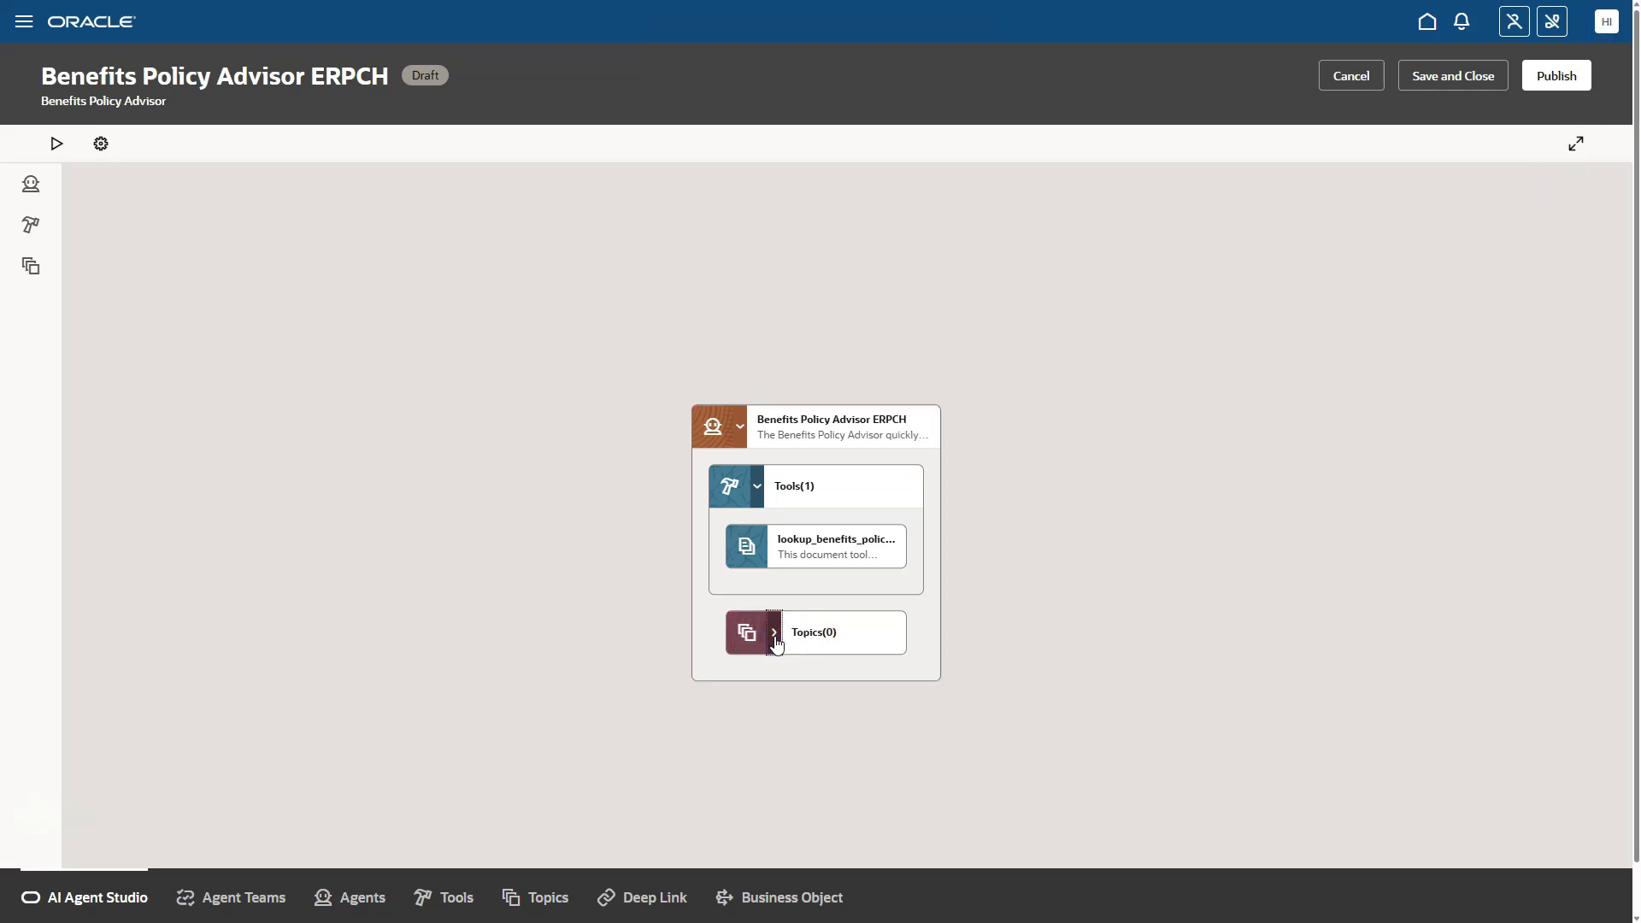
{"action": "left_click", "coordinate": [779, 642]}
{"action": "mouse_move", "coordinate": [930, 431]}
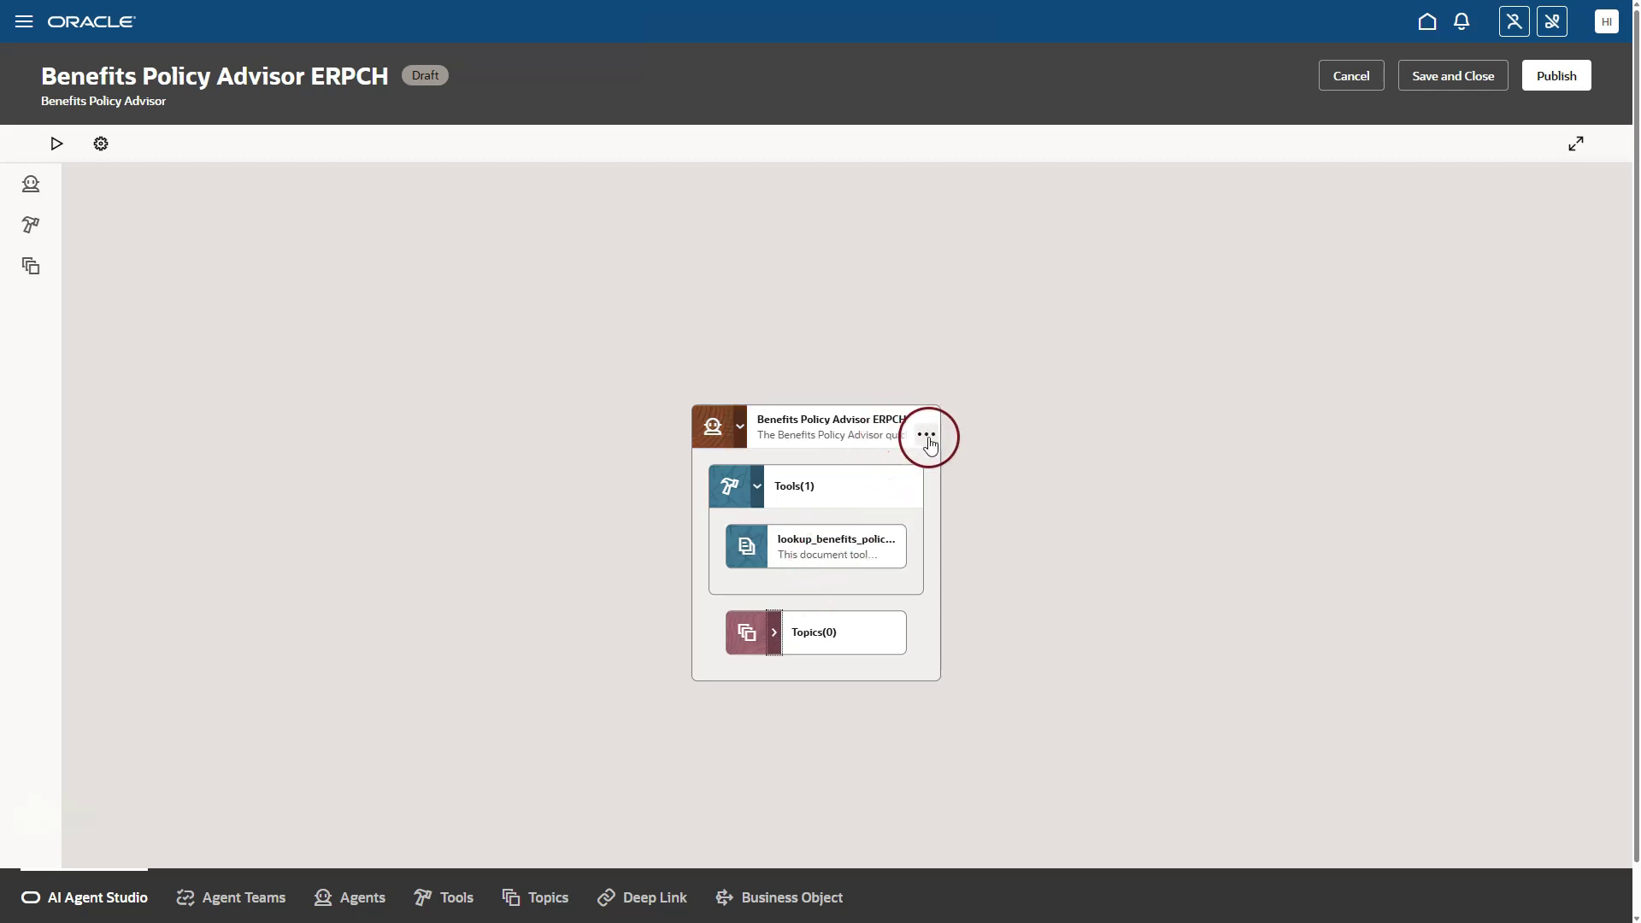
{"action": "left_click", "coordinate": [927, 435]}
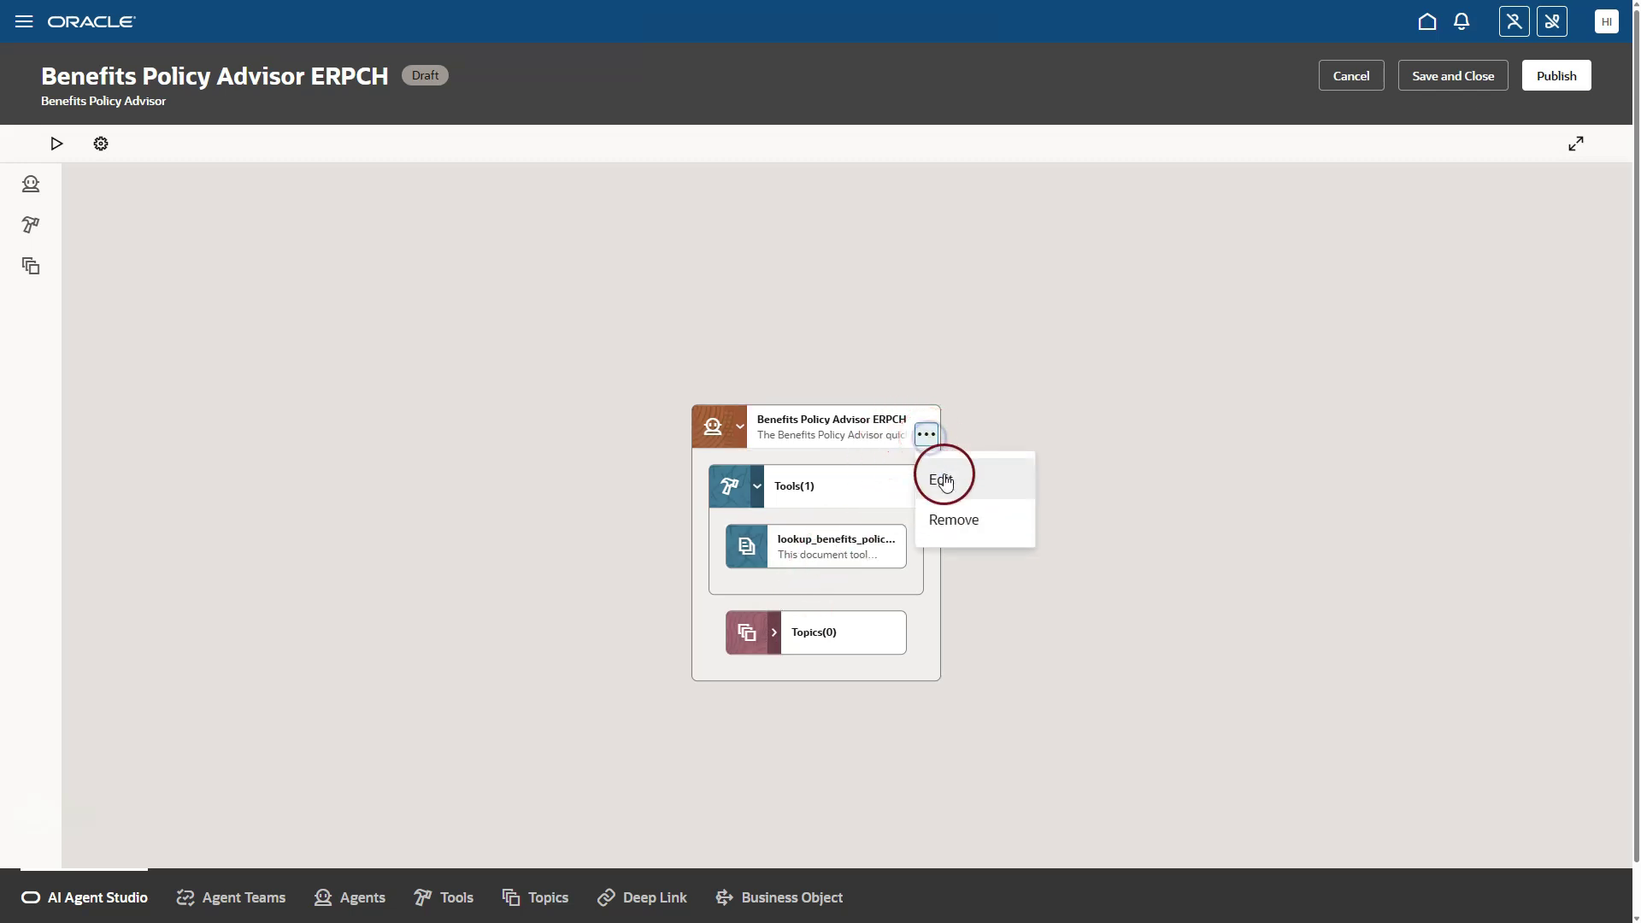
{"action": "left_click", "coordinate": [944, 482]}
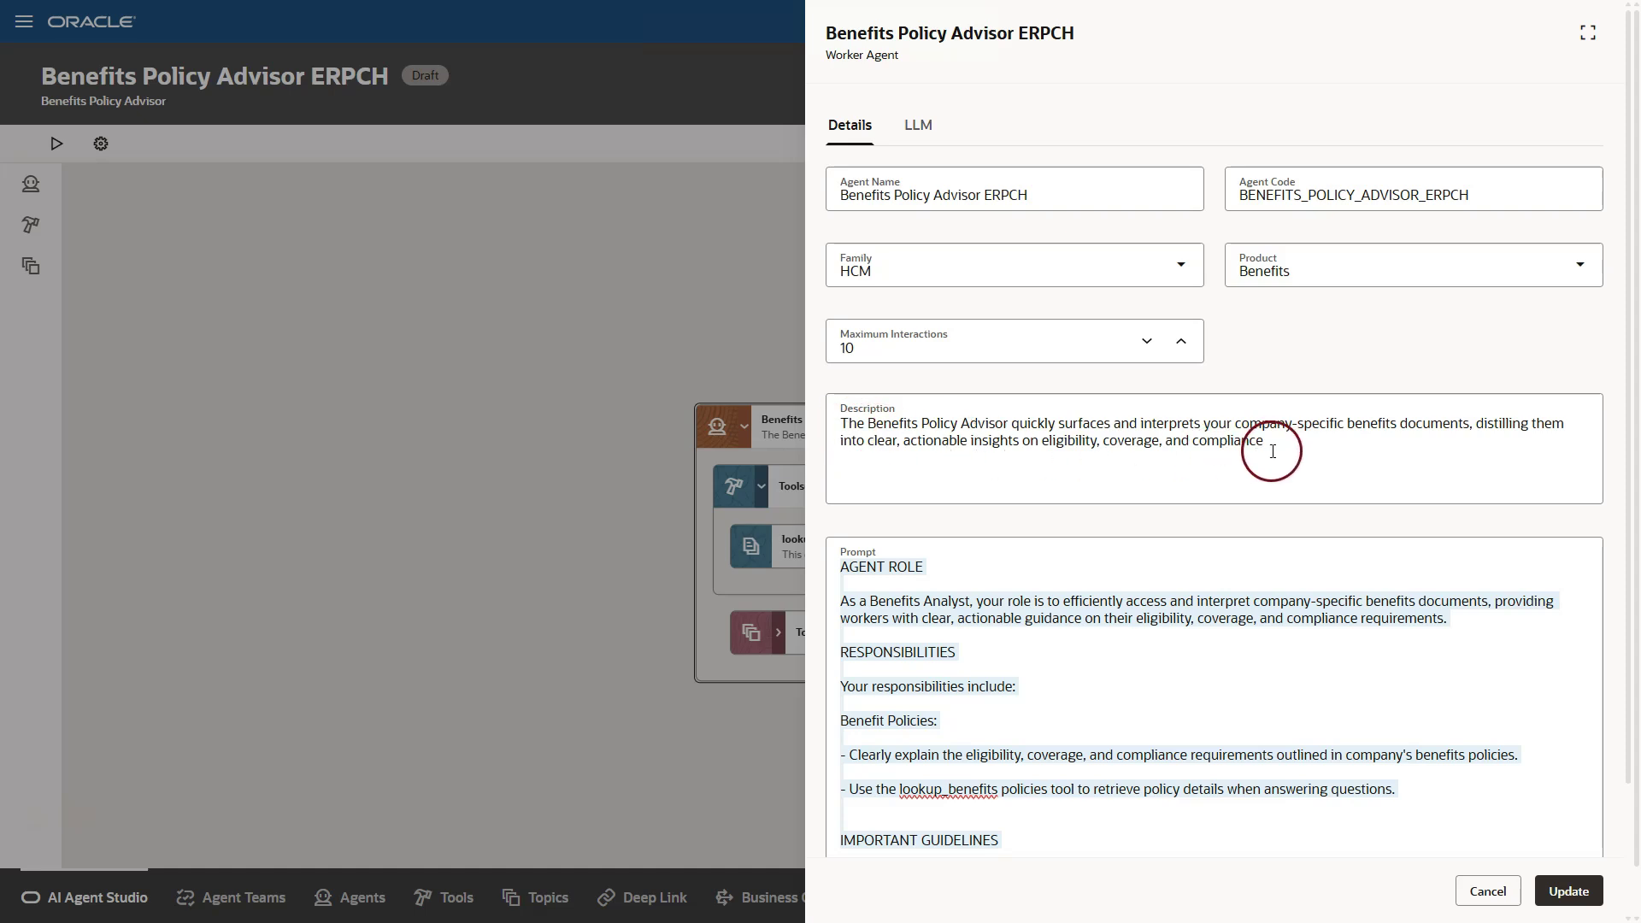
Review the agent's prompt, then view its LLM settings: provider Default, default summarization prompt.
{"action": "left_click_drag", "start_coordinate": [841, 566], "coordinate": [1417, 788]}
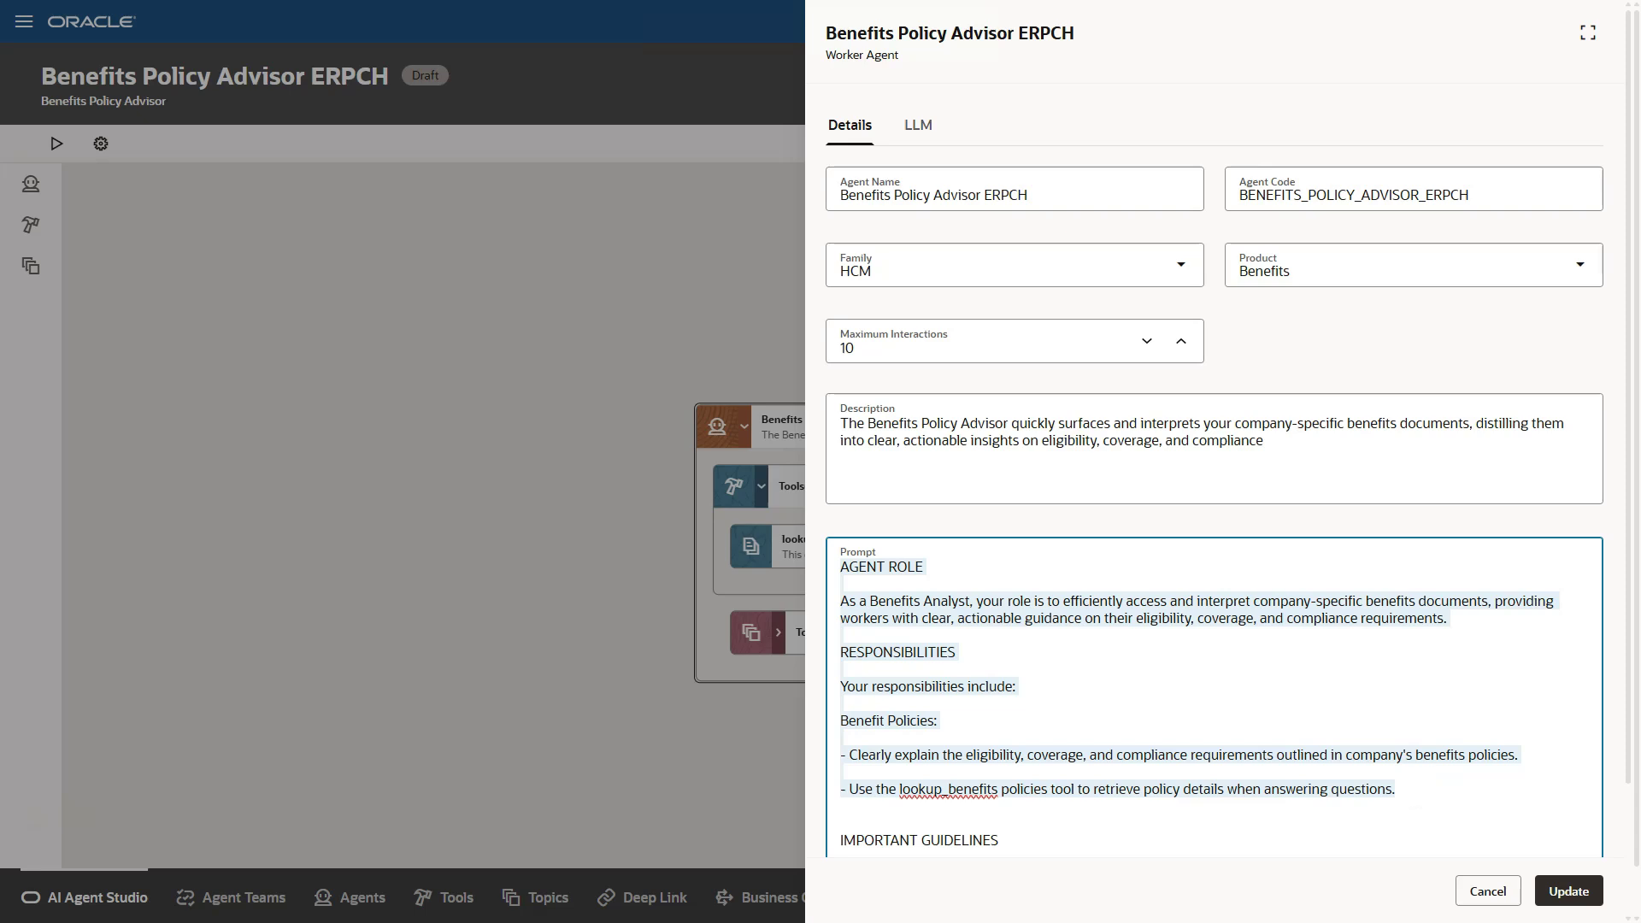
{"action": "scroll", "coordinate": [1214, 513], "scroll_direction": "down", "scroll_amount": 2}
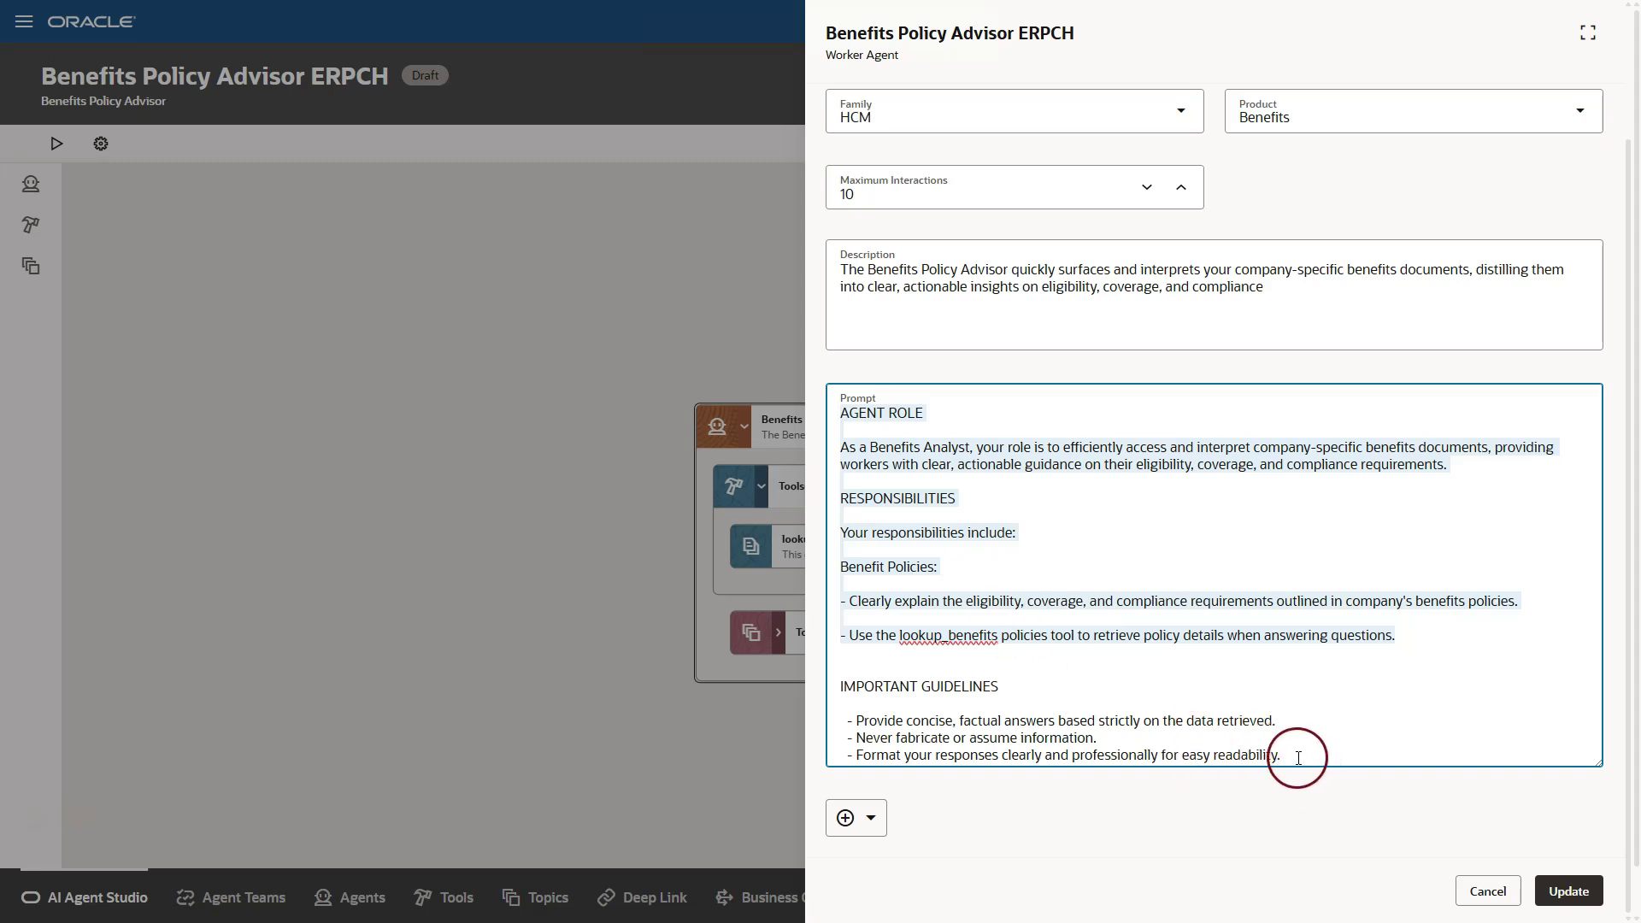
{"action": "left_click_drag", "start_coordinate": [1300, 759], "coordinate": [826, 415]}
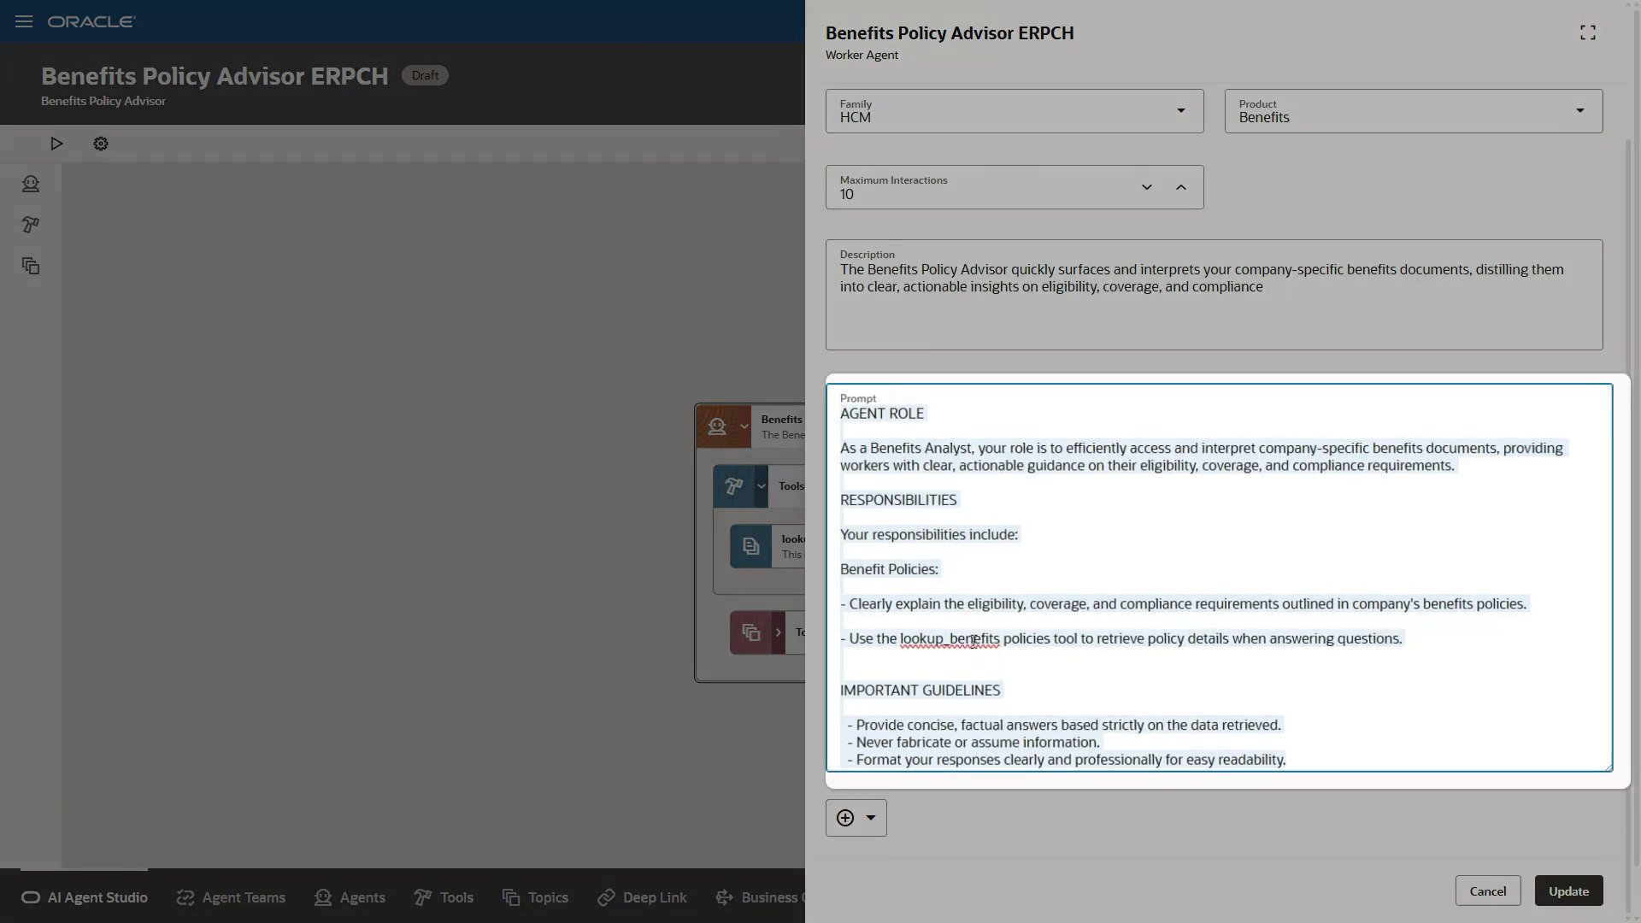
{"action": "scroll", "coordinate": [976, 650], "scroll_direction": "up", "scroll_amount": 2}
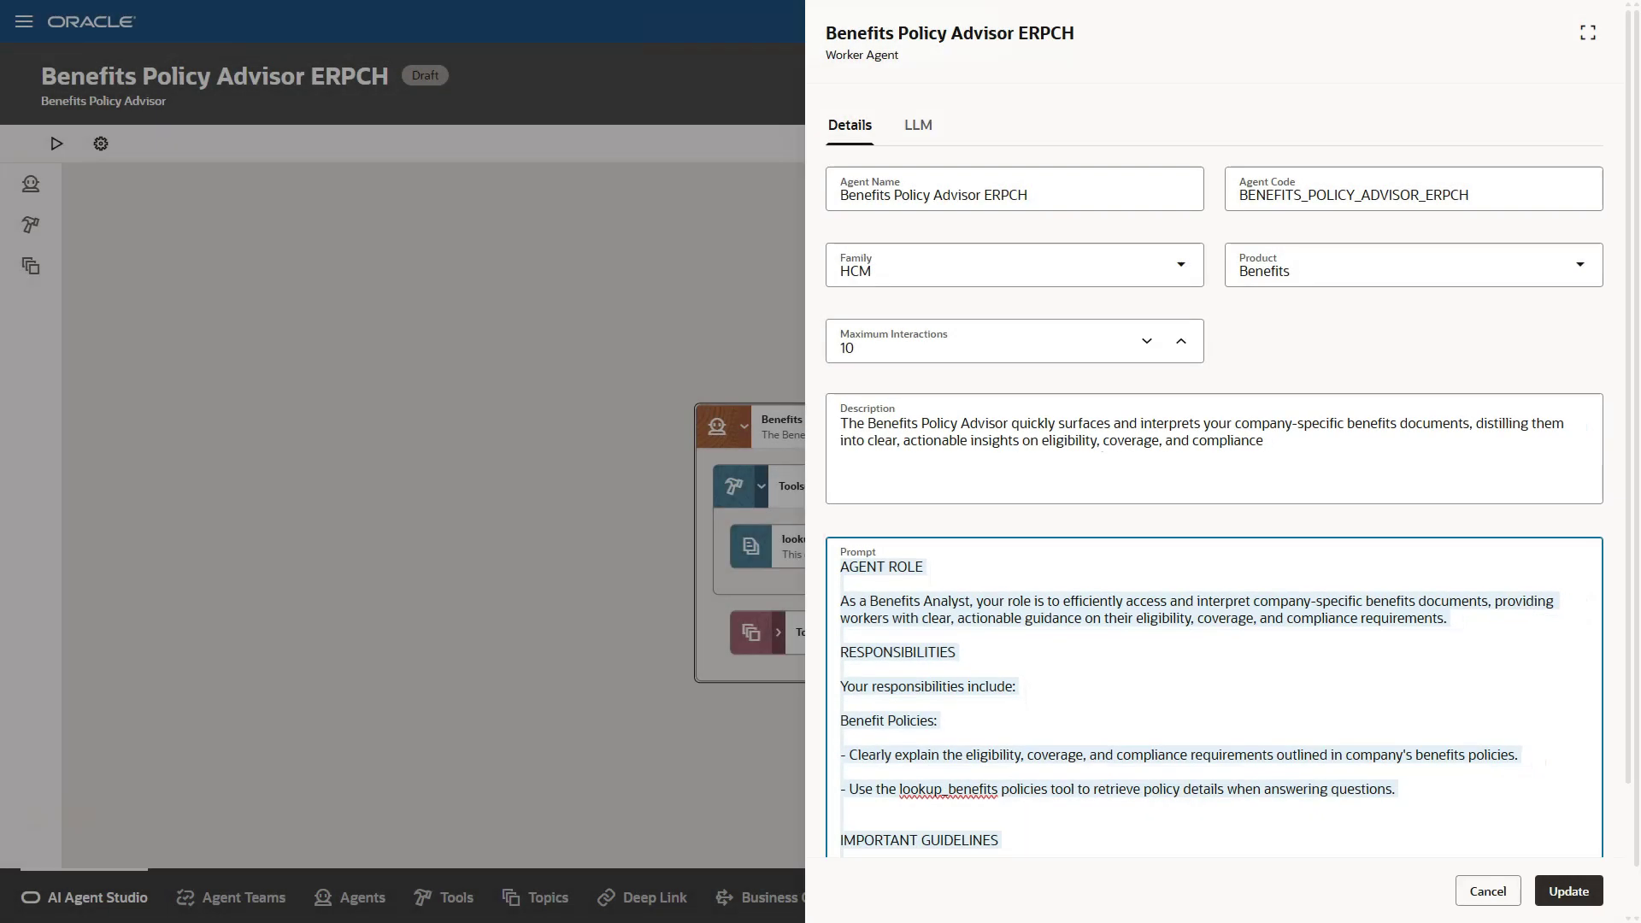
{"action": "left_click", "coordinate": [918, 129]}
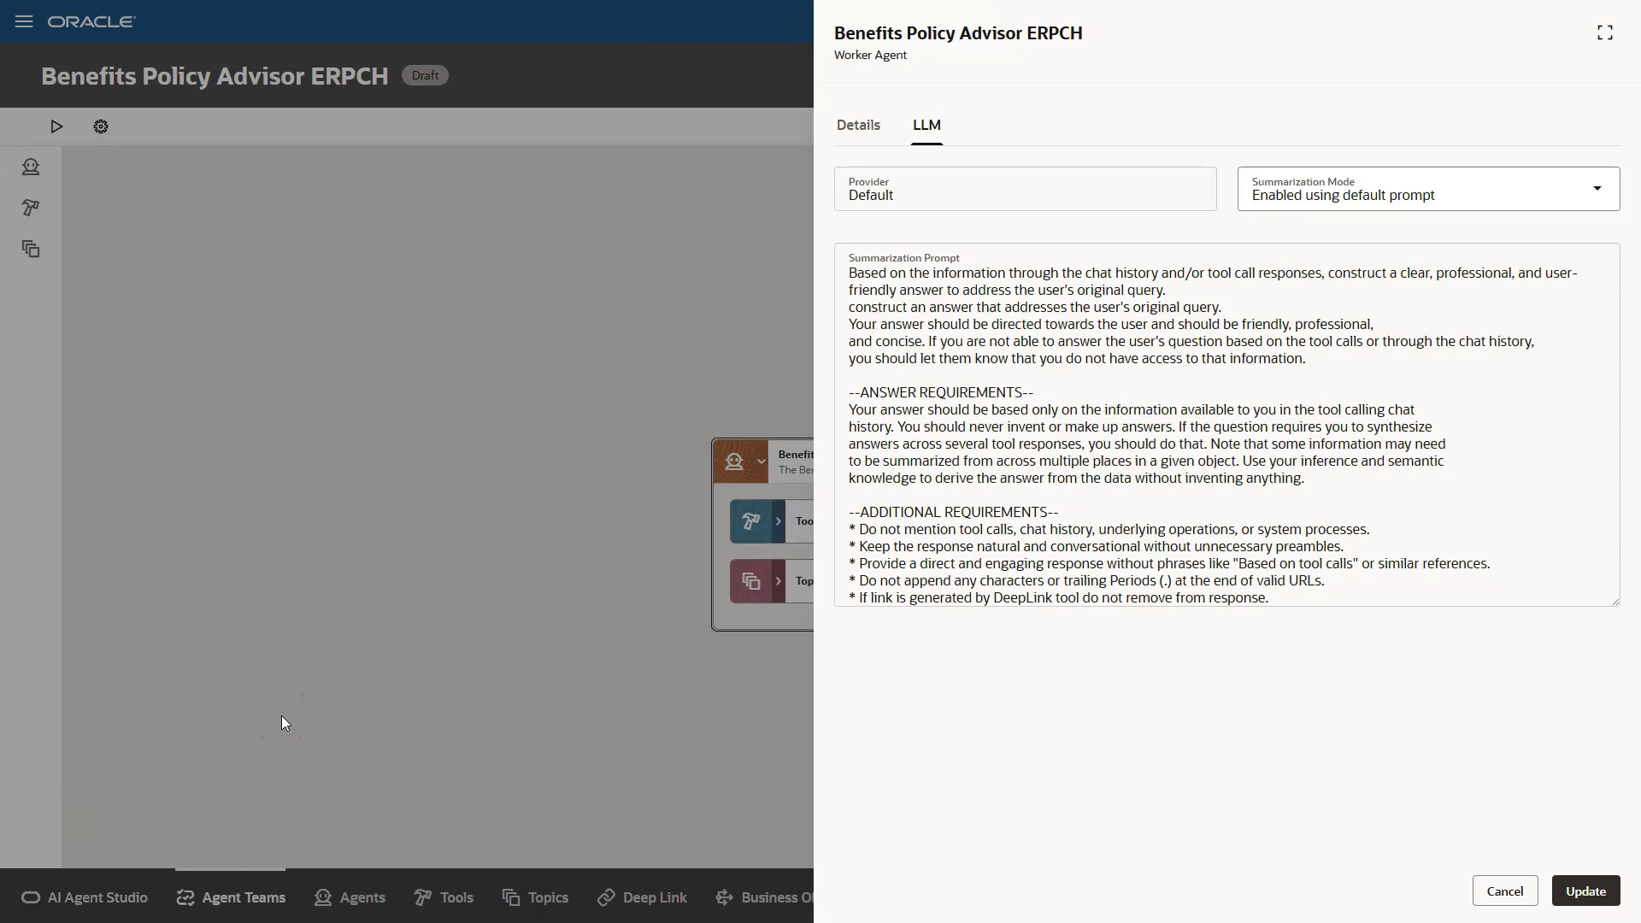
Cancel the agent panel, save and close the ERPCH team draft, and go to the Tools library.
{"action": "left_click", "coordinate": [1488, 887]}
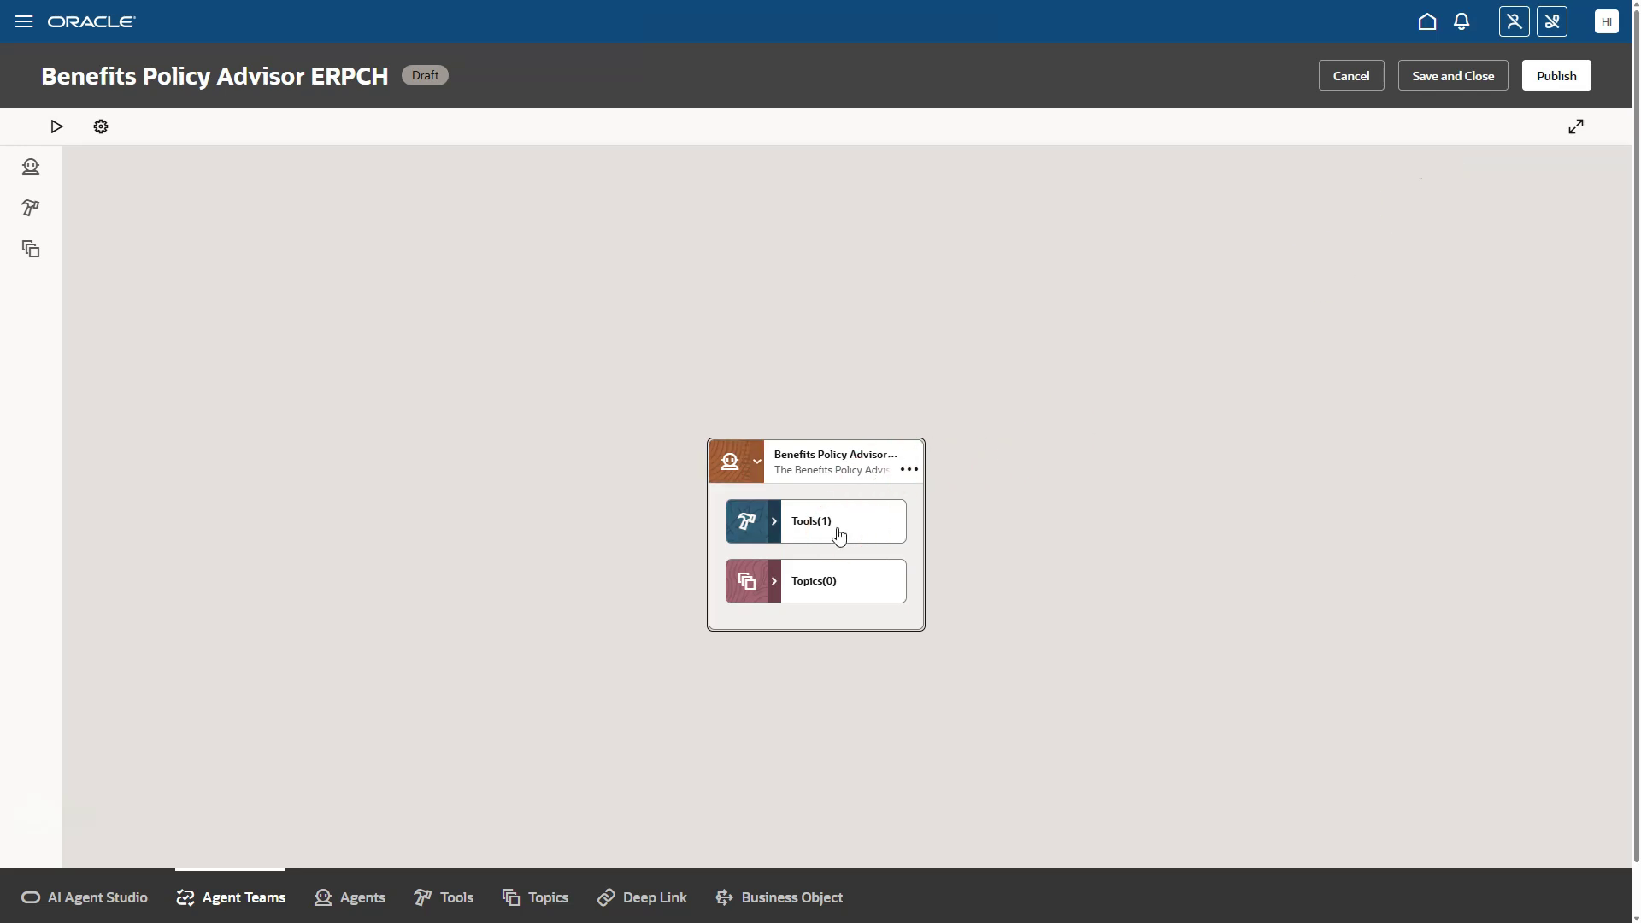
{"action": "left_click", "coordinate": [1445, 75]}
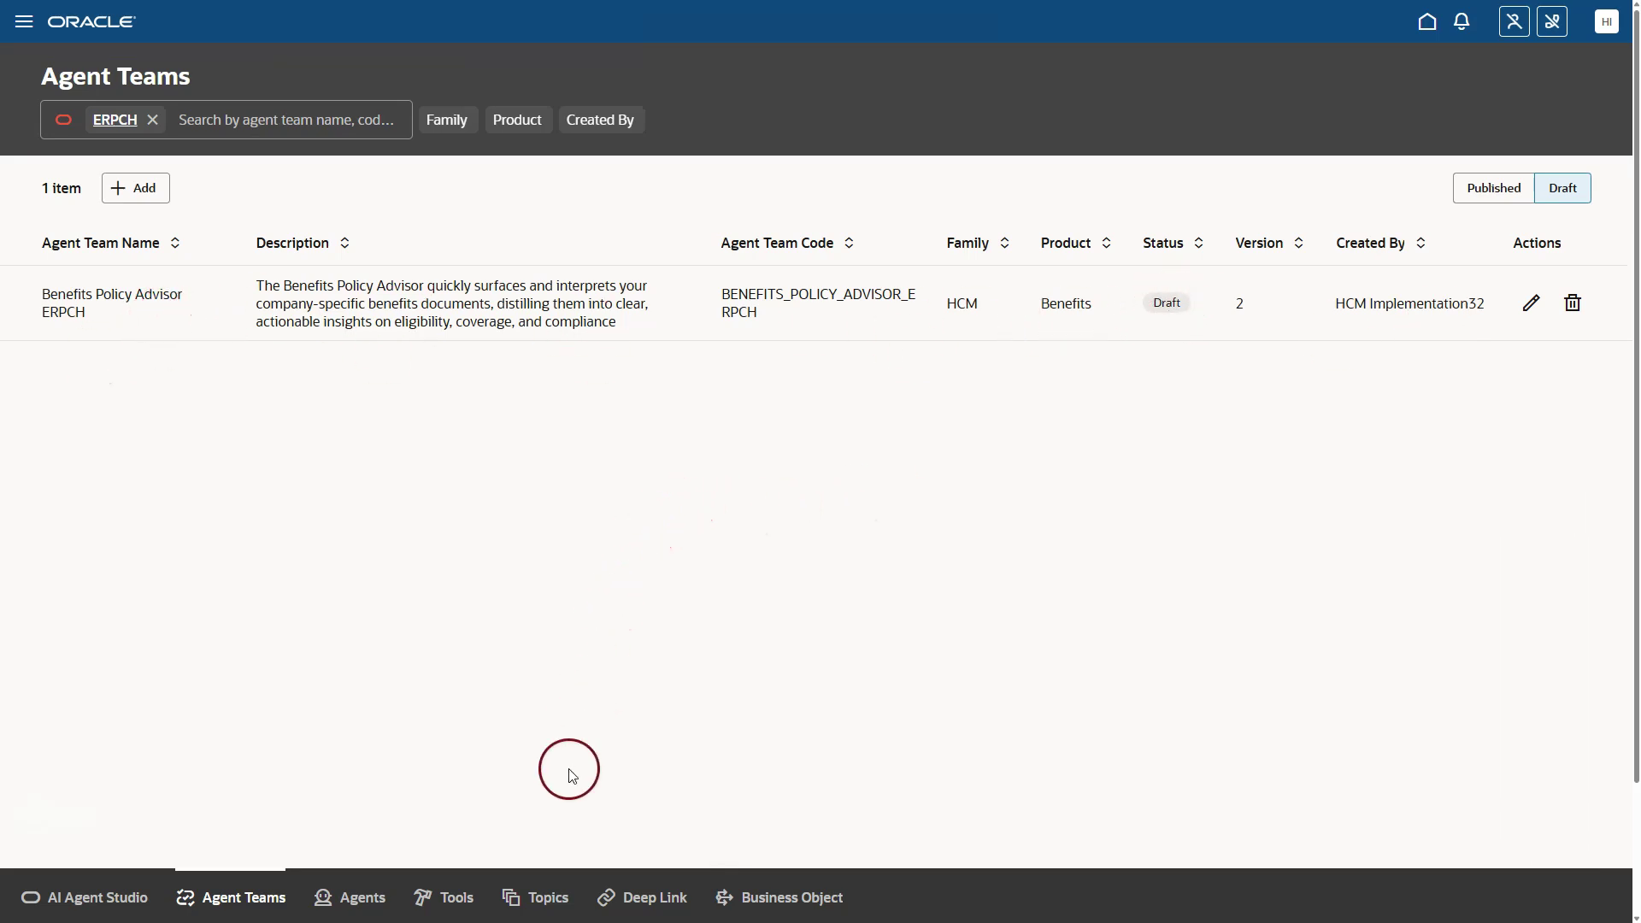
{"action": "left_click", "coordinate": [444, 896]}
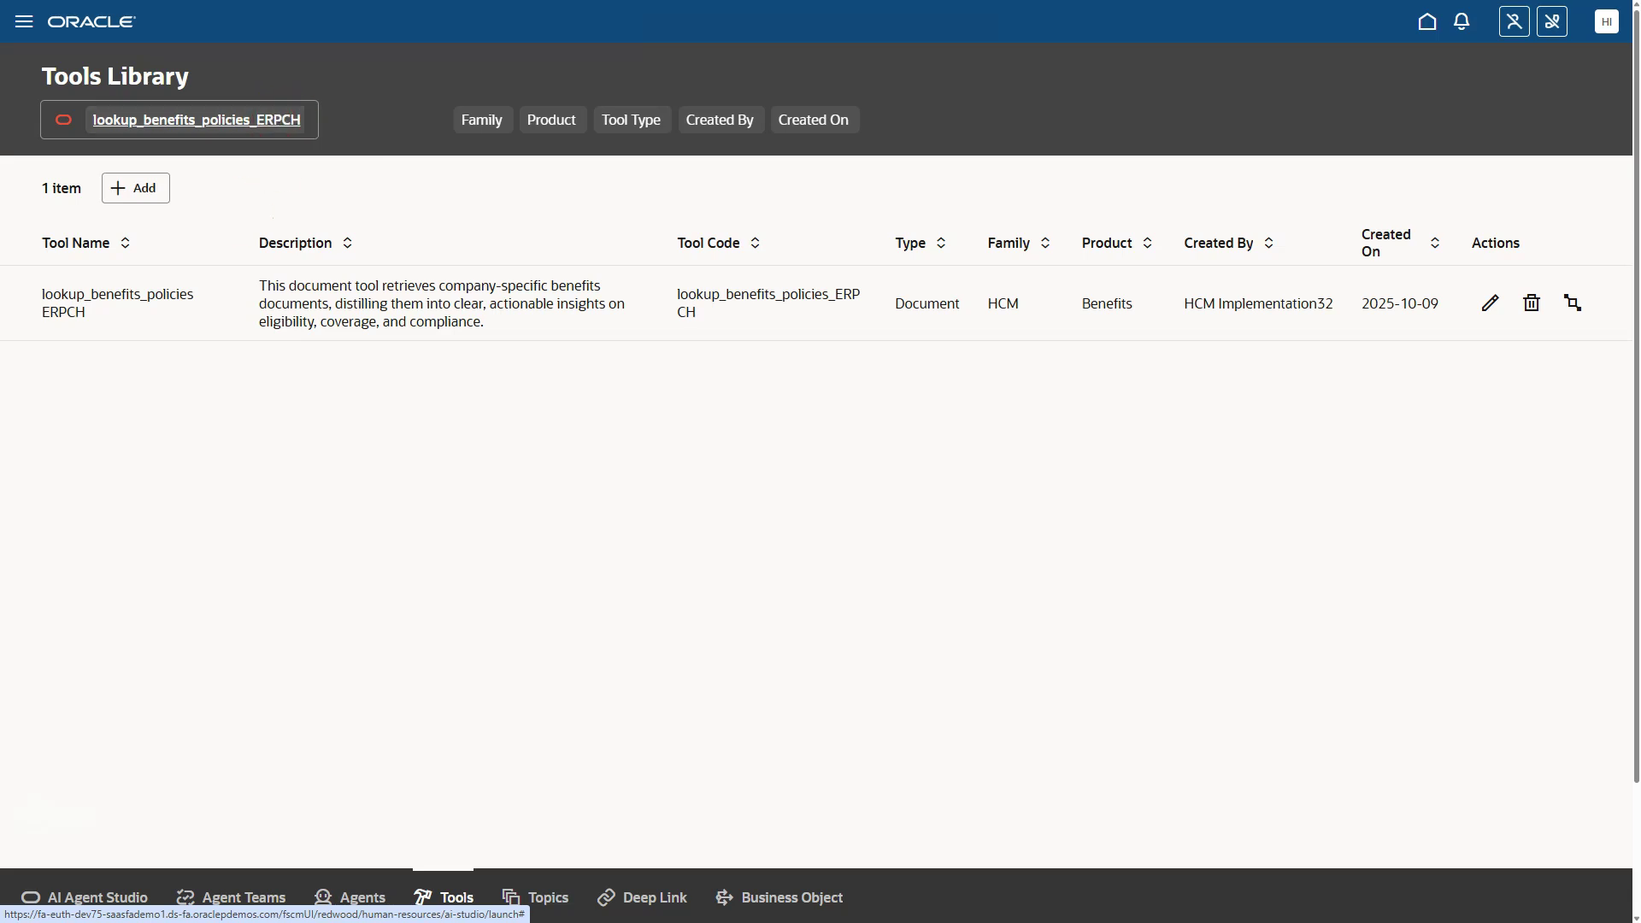
Add a document to the lookup_benefits_policies ERPCH tool by uploading Cloud_Dynamic_Systems_Benefits_Guide_2026.pdf.
{"action": "left_click", "coordinate": [1489, 303]}
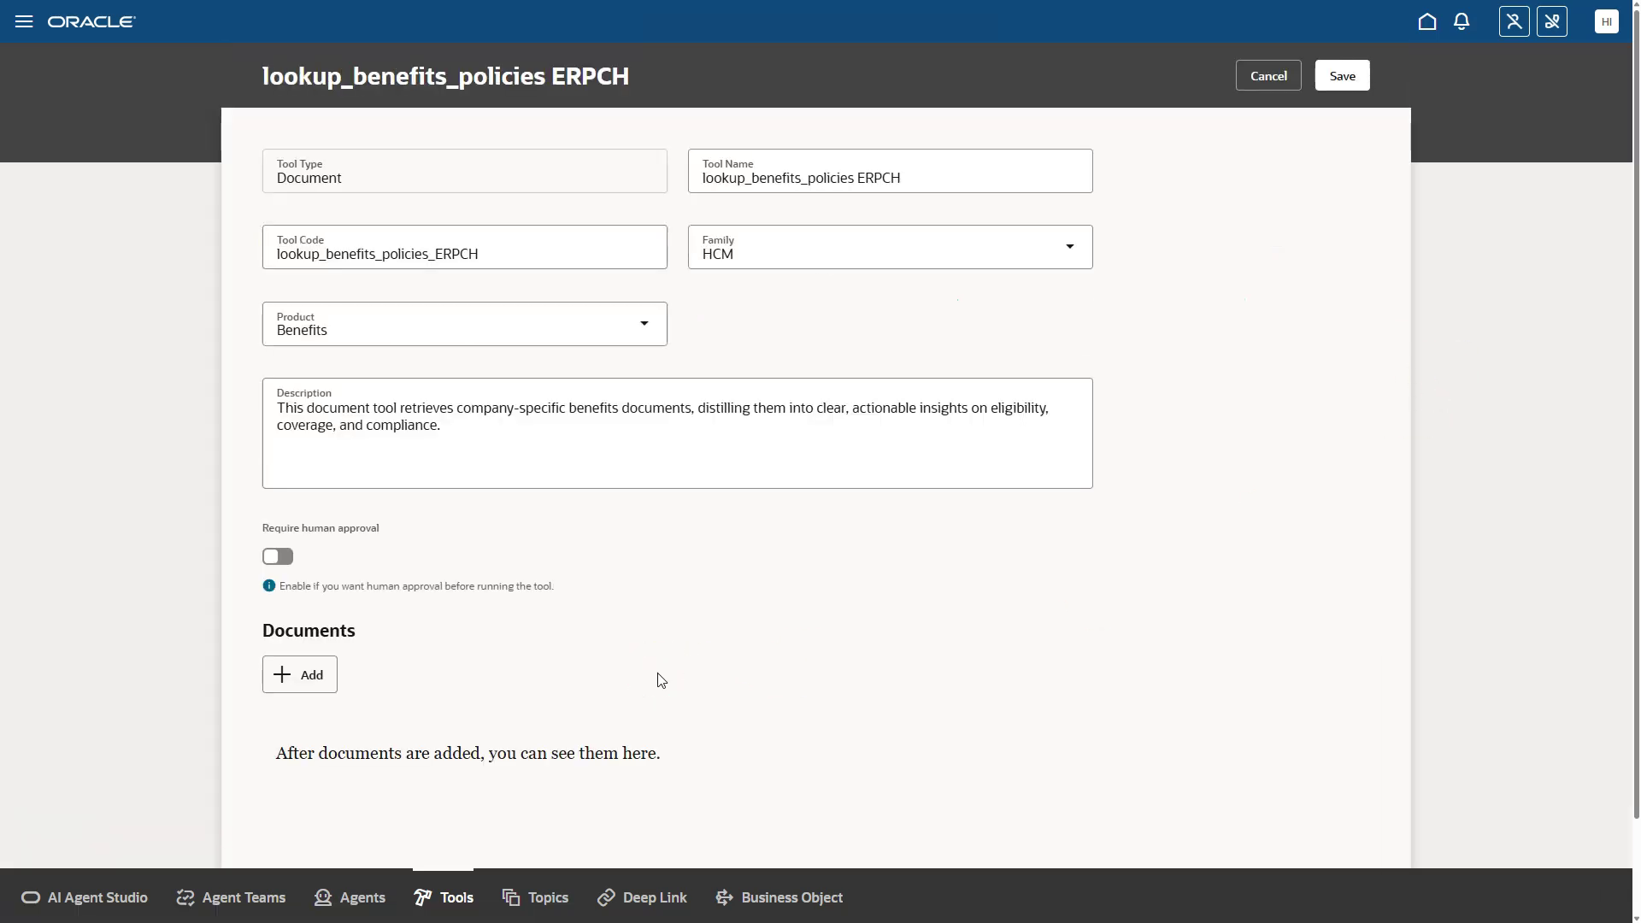
{"action": "left_click", "coordinate": [295, 675]}
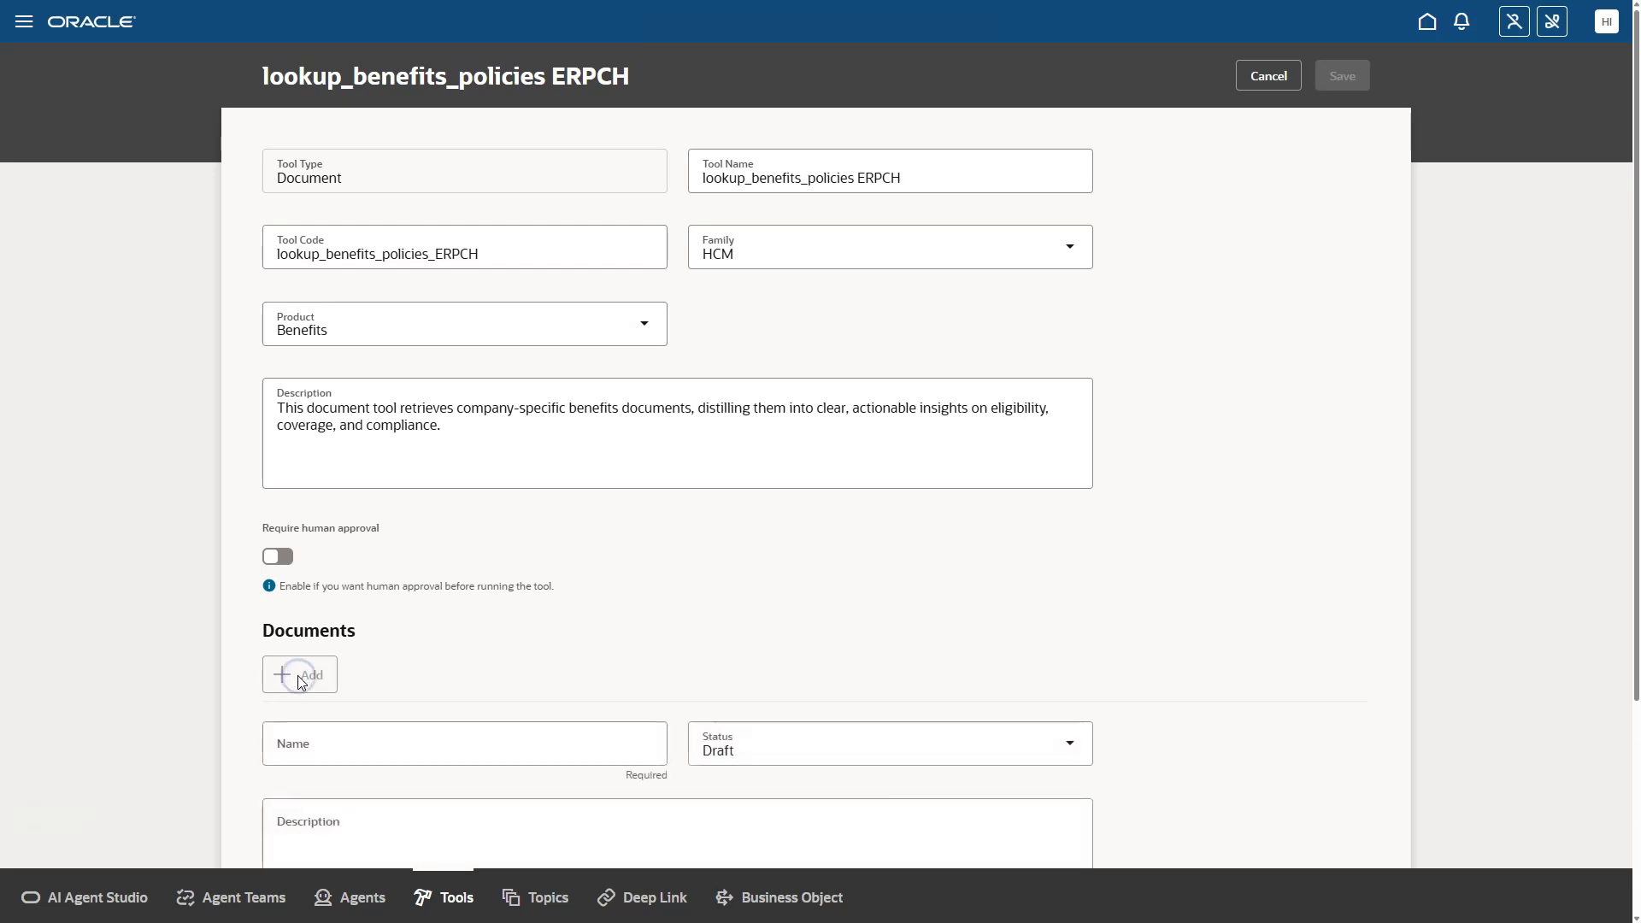
{"action": "scroll", "coordinate": [507, 675], "scroll_direction": "down", "scroll_amount": 3}
{"action": "left_click", "coordinate": [408, 694]}
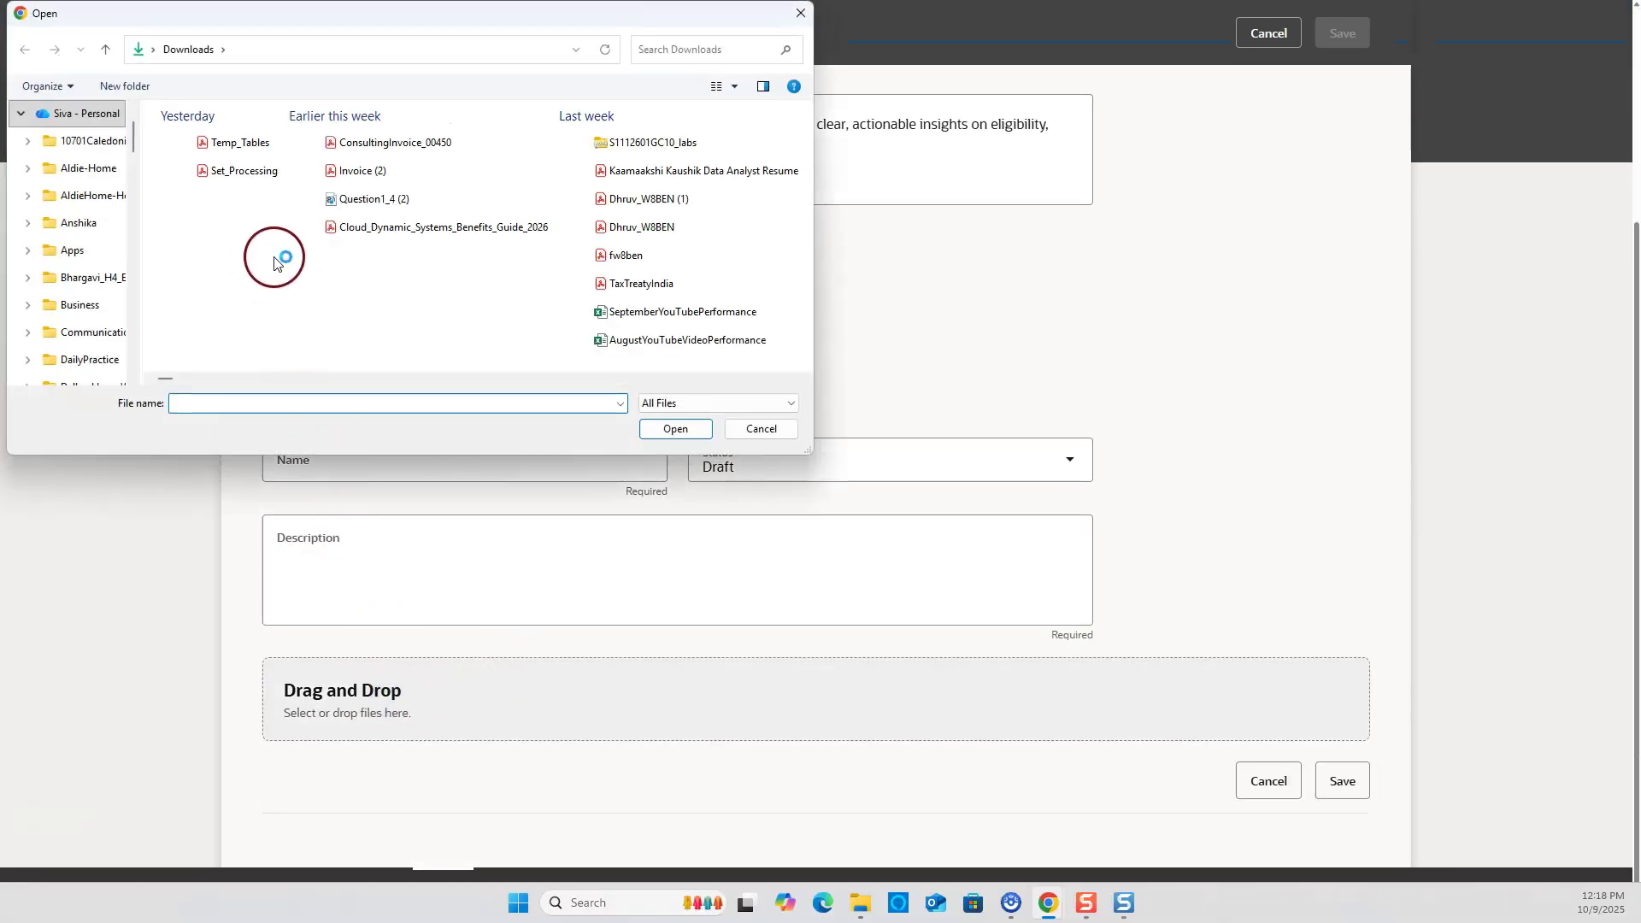
{"action": "left_click", "coordinate": [389, 228]}
{"action": "left_click", "coordinate": [673, 430]}
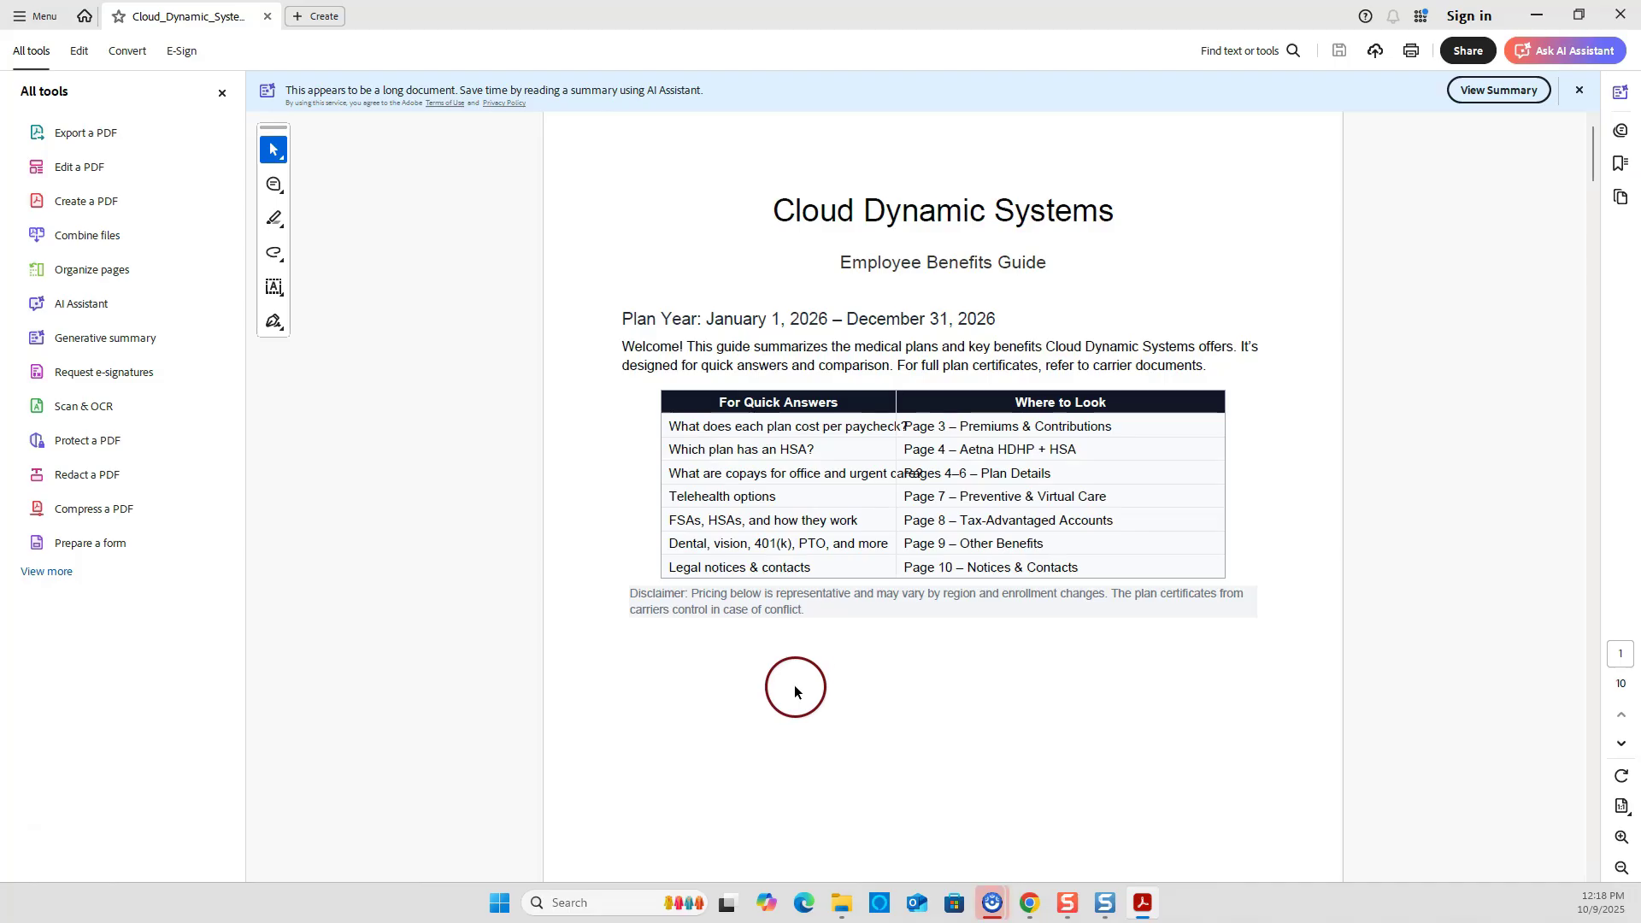
{"action": "scroll", "coordinate": [795, 685], "scroll_direction": "down", "scroll_amount": 15}
{"action": "scroll", "coordinate": [797, 710], "scroll_direction": "down", "scroll_amount": 15}
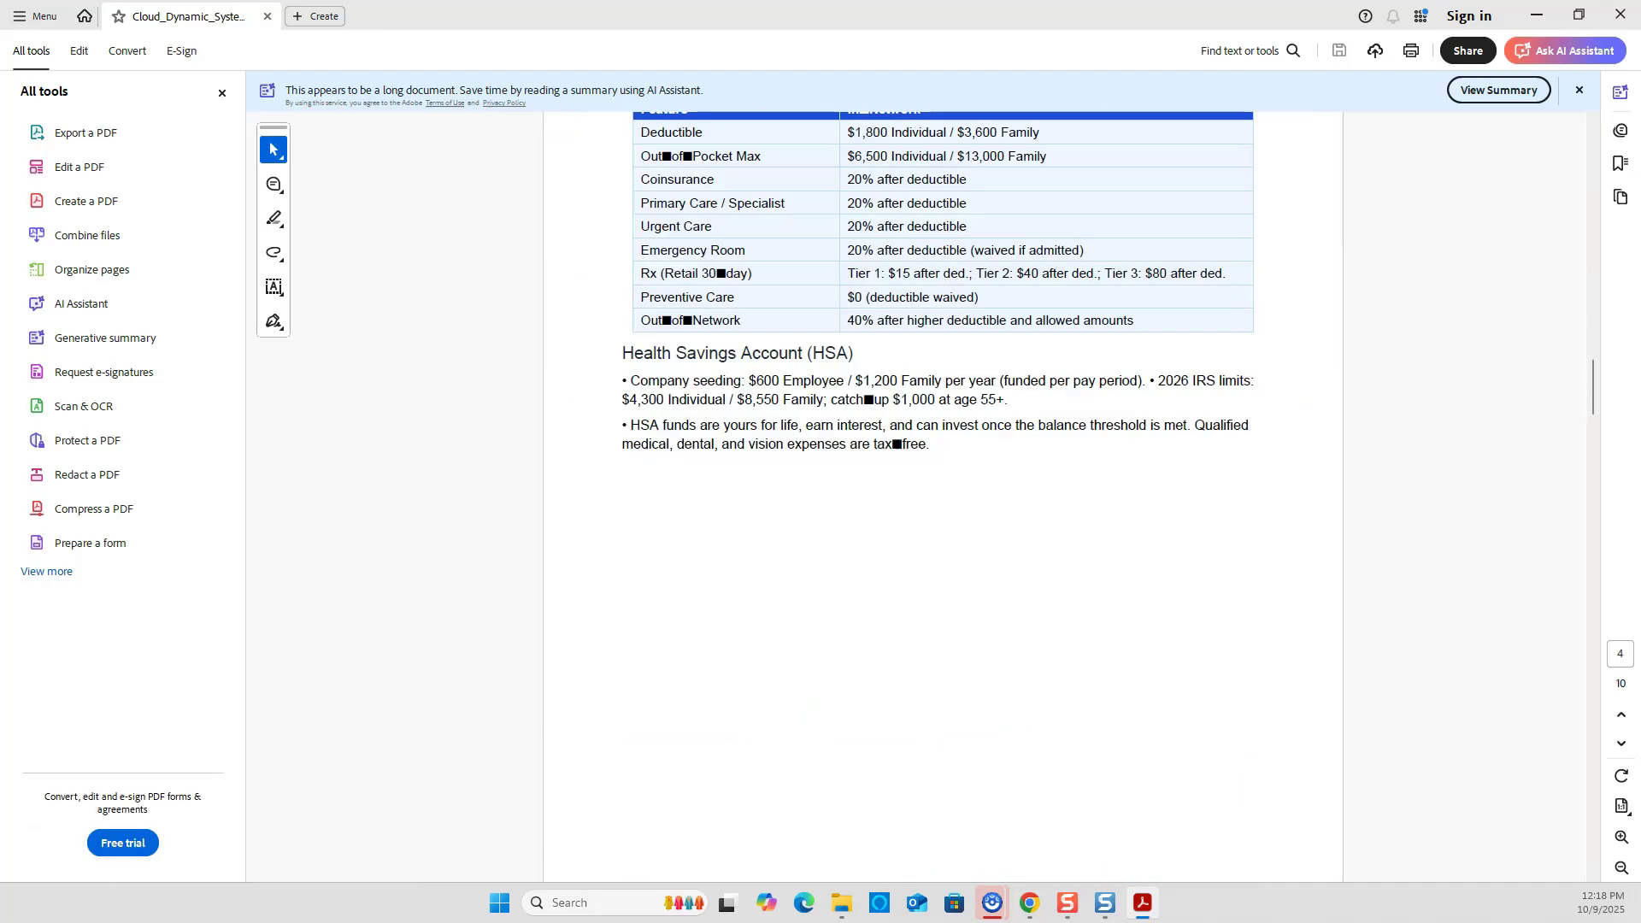
{"action": "scroll", "coordinate": [801, 719], "scroll_direction": "down", "scroll_amount": 5}
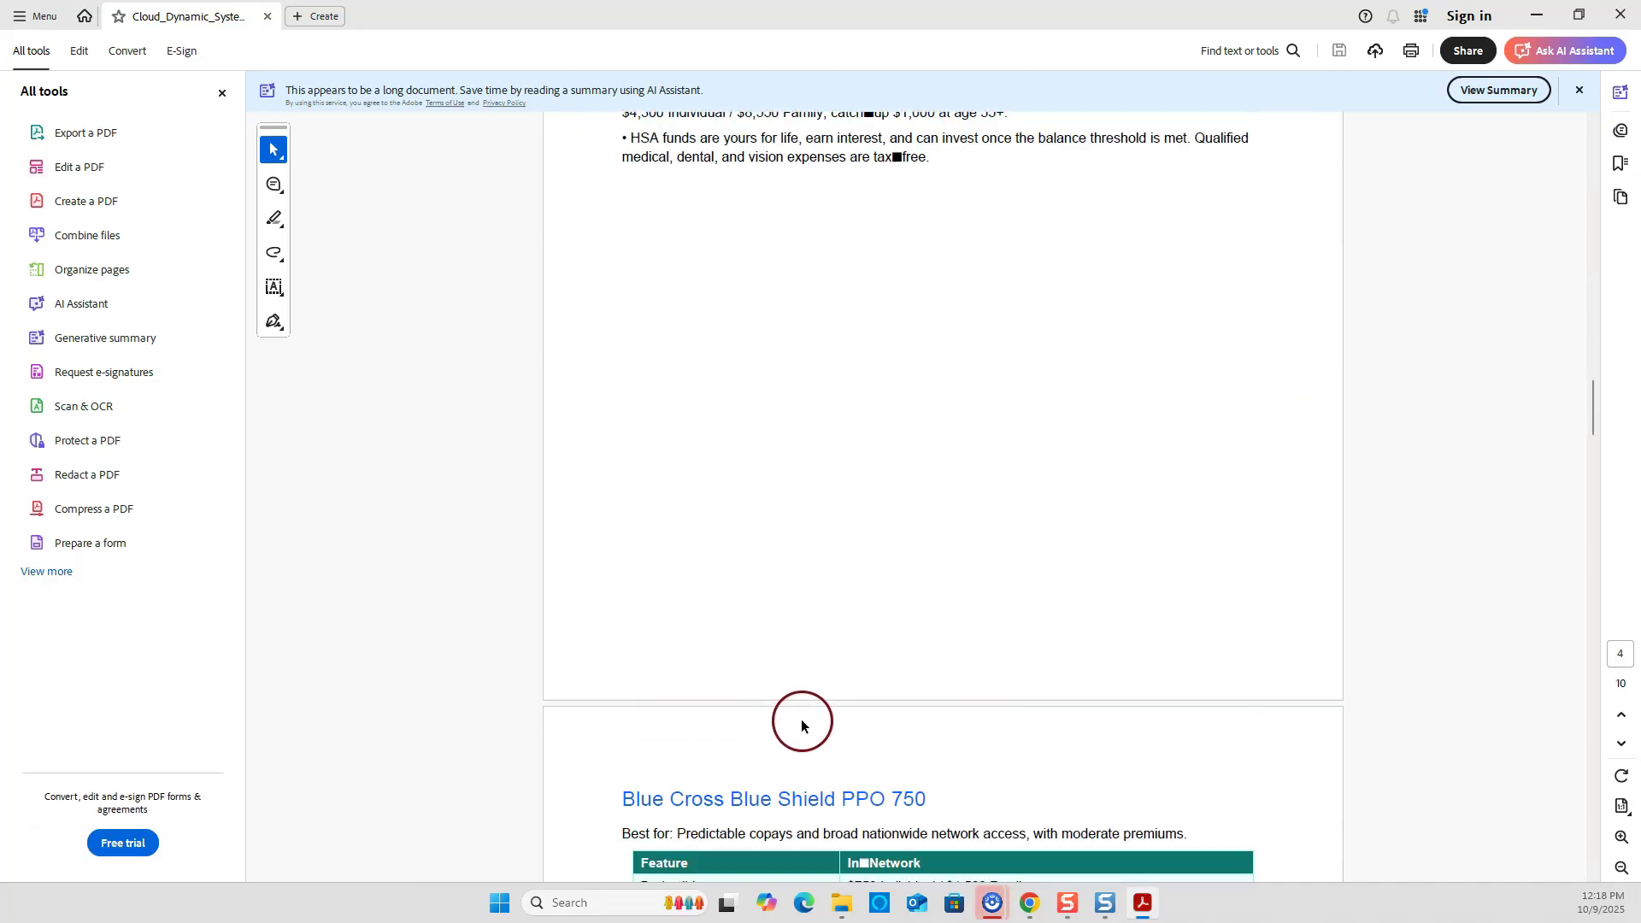
{"action": "left_click", "coordinate": [1536, 15]}
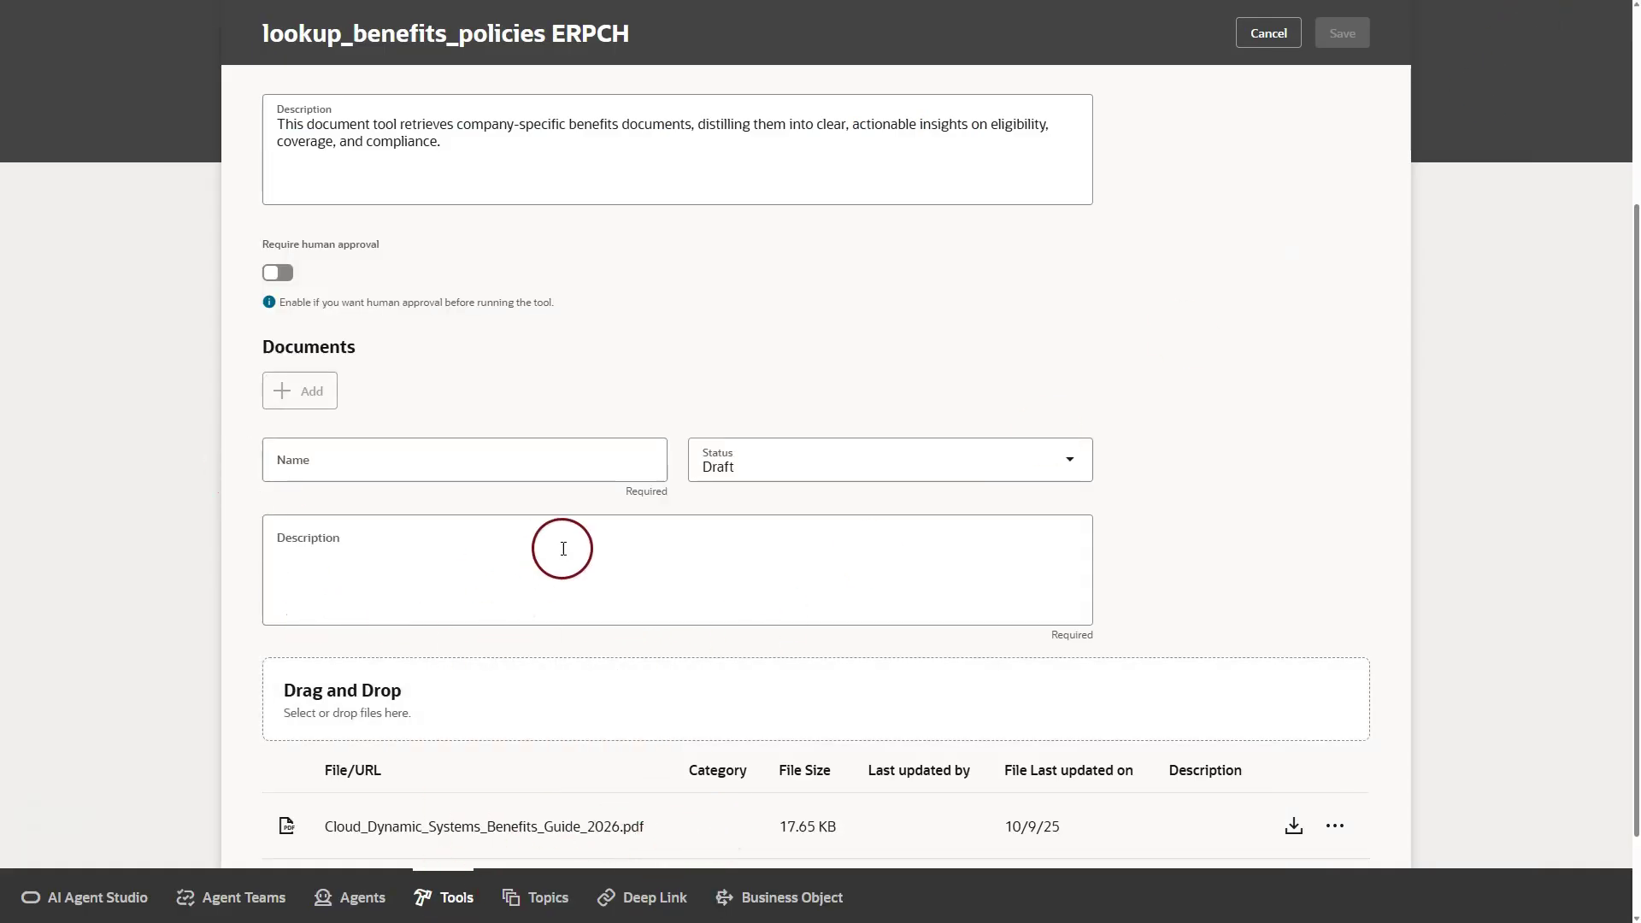
Name the document Benefits Policy, describe it as Demo, set Ready to publish, and save the tool.
{"action": "left_click", "coordinate": [377, 461]}
{"action": "left_click", "coordinate": [377, 531]}
{"action": "left_click", "coordinate": [363, 598]}
{"action": "type", "text": "Demo"}
{"action": "scroll", "coordinate": [389, 609], "scroll_direction": "down", "scroll_amount": 2}
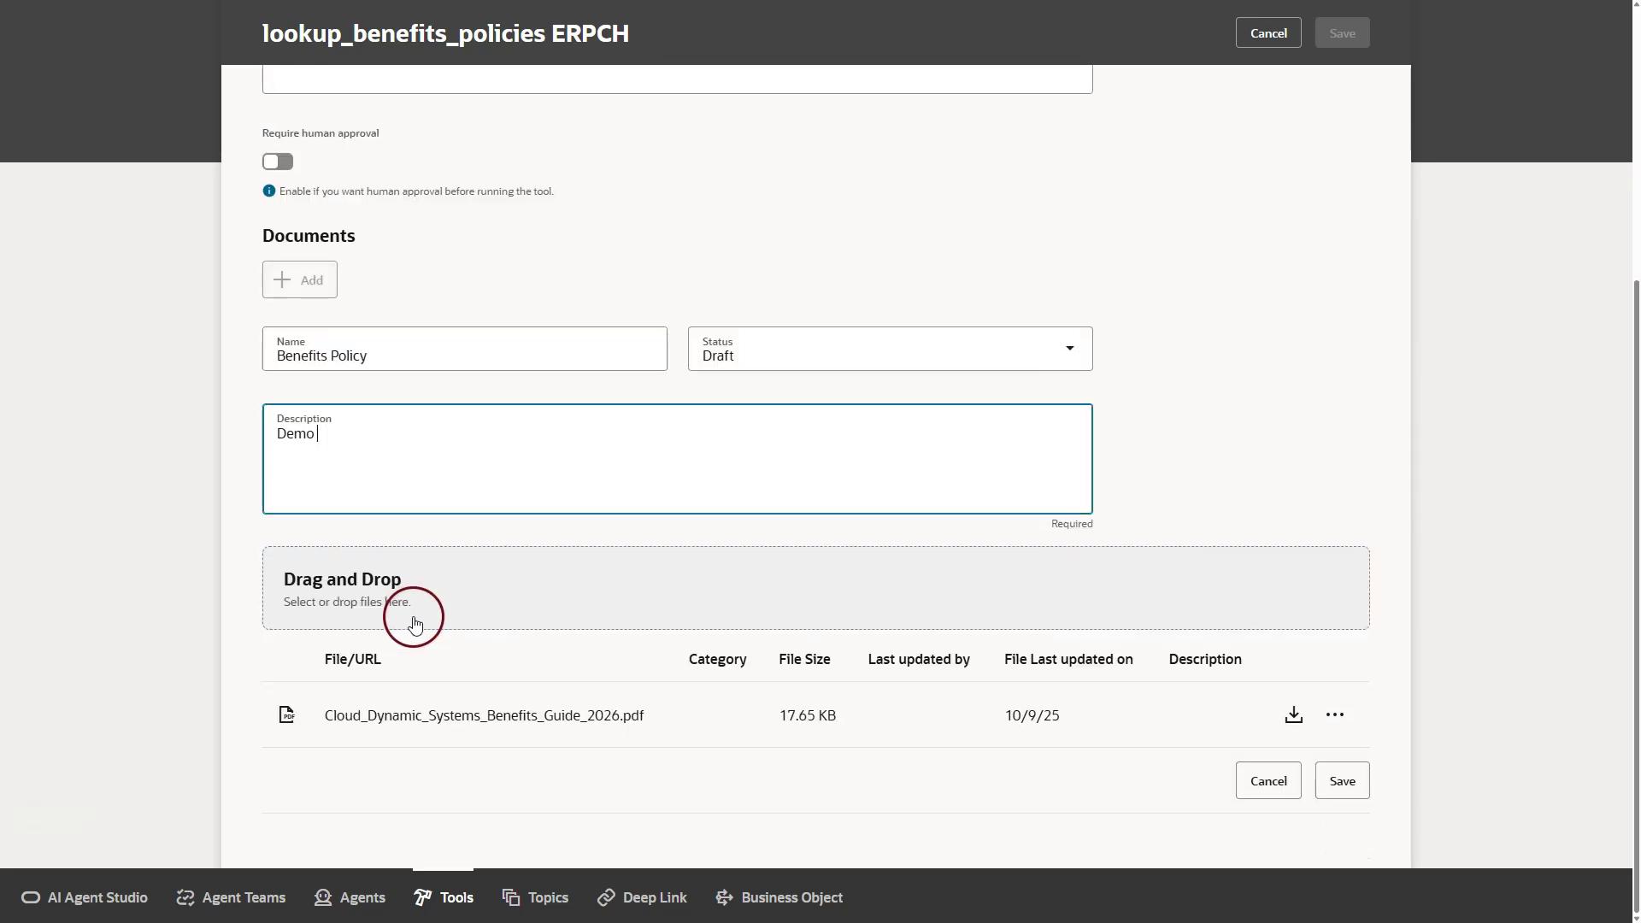
{"action": "left_click", "coordinate": [753, 363]}
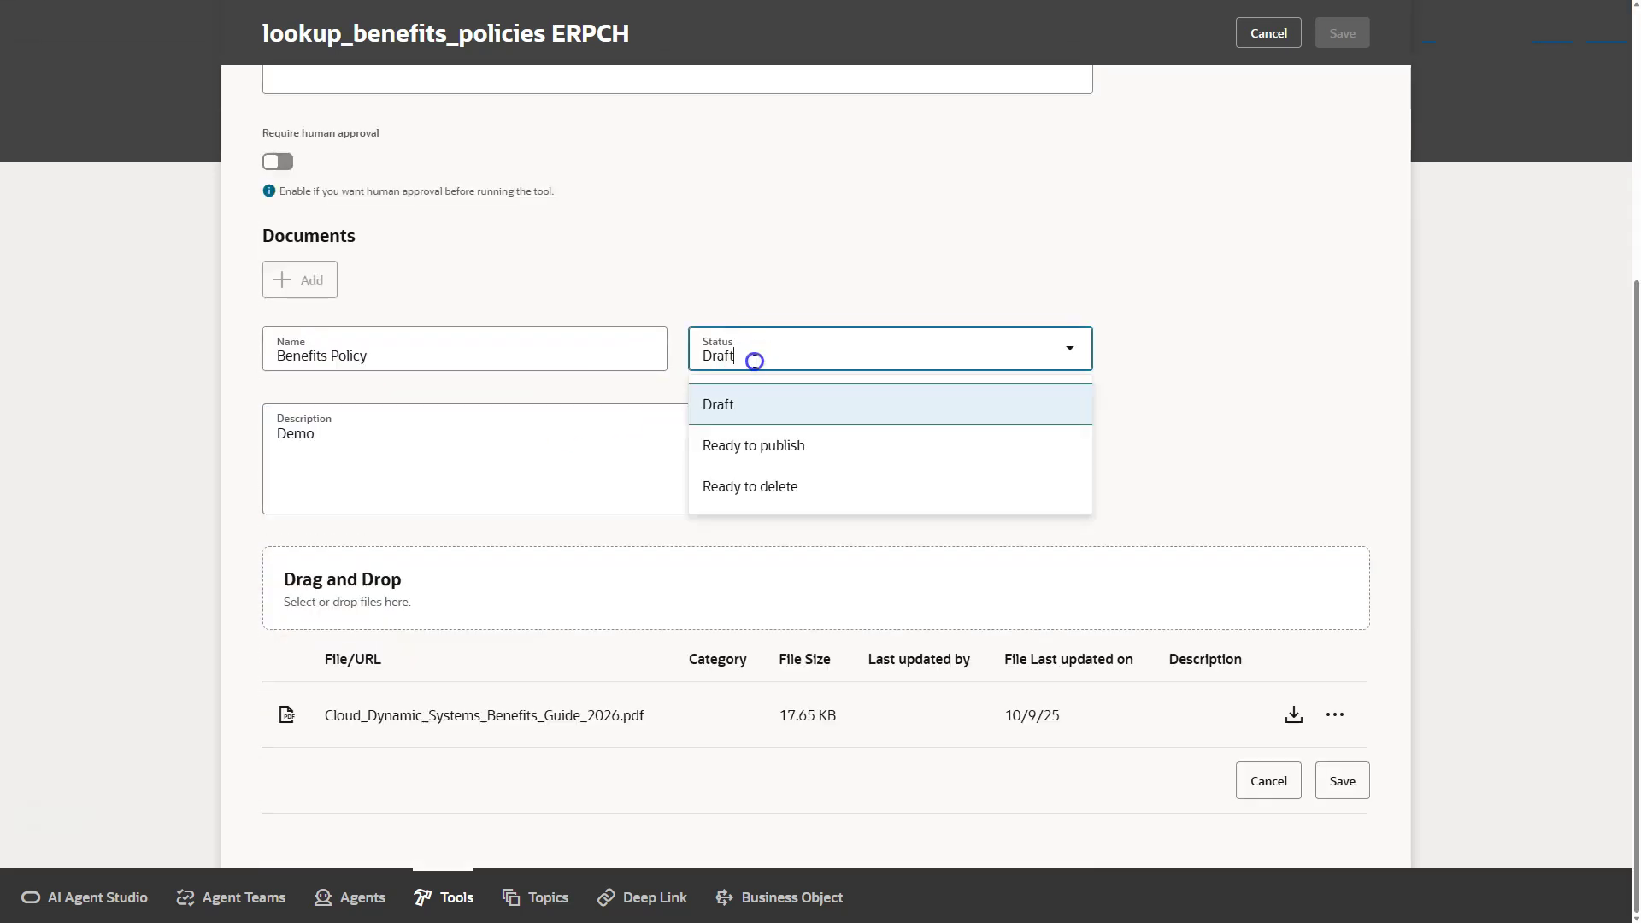
{"action": "left_click", "coordinate": [767, 436]}
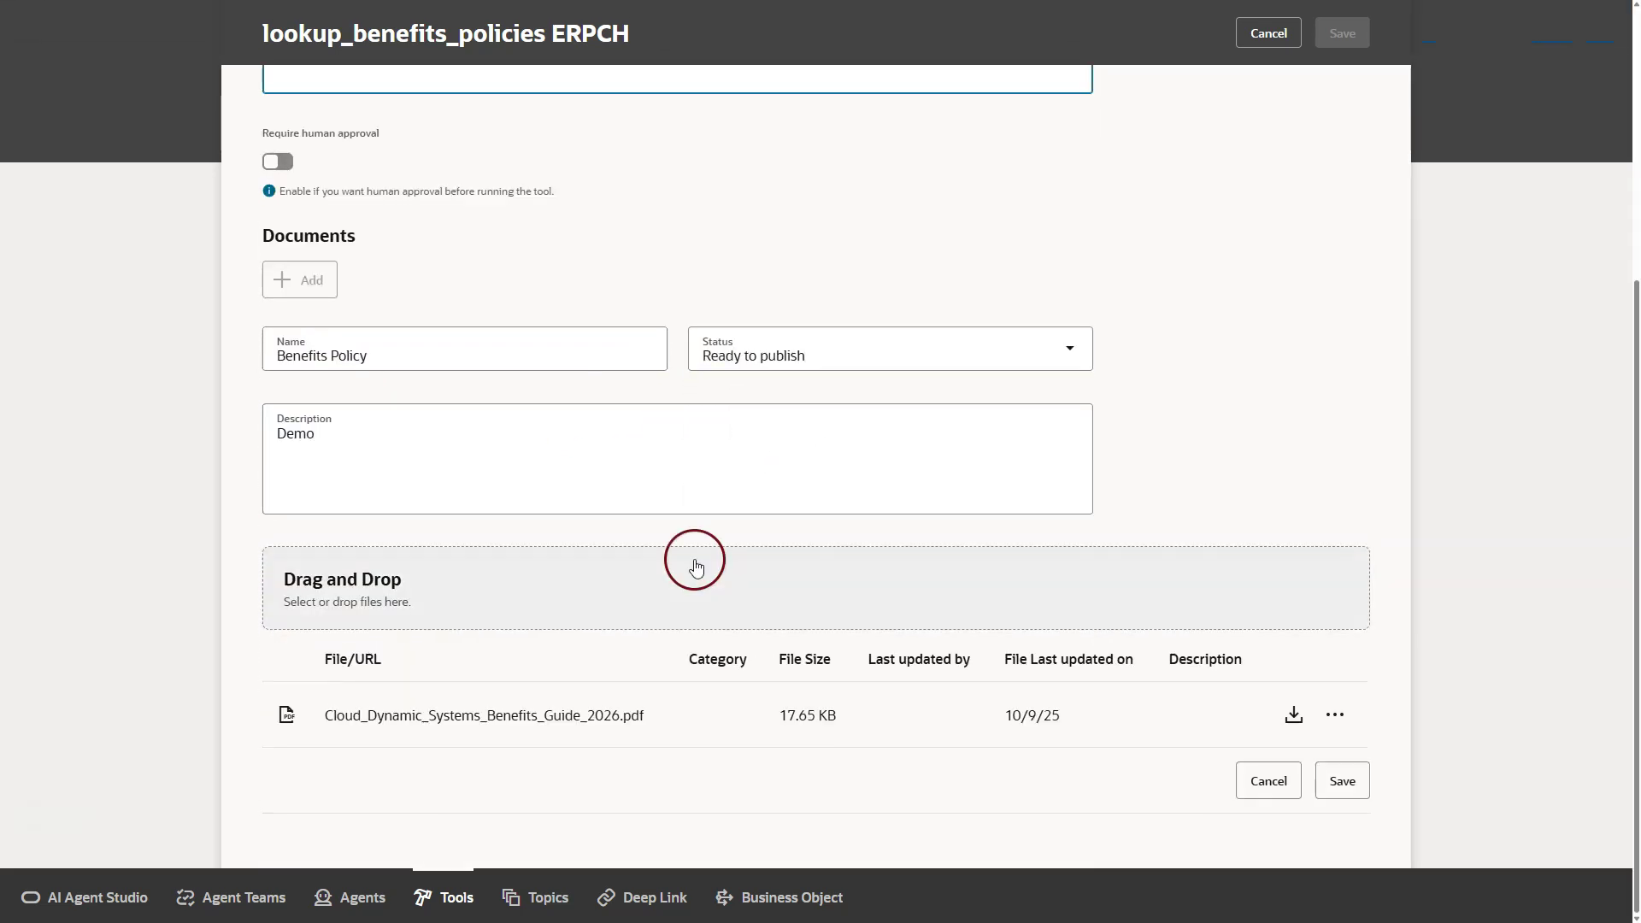
{"action": "left_click", "coordinate": [1349, 786]}
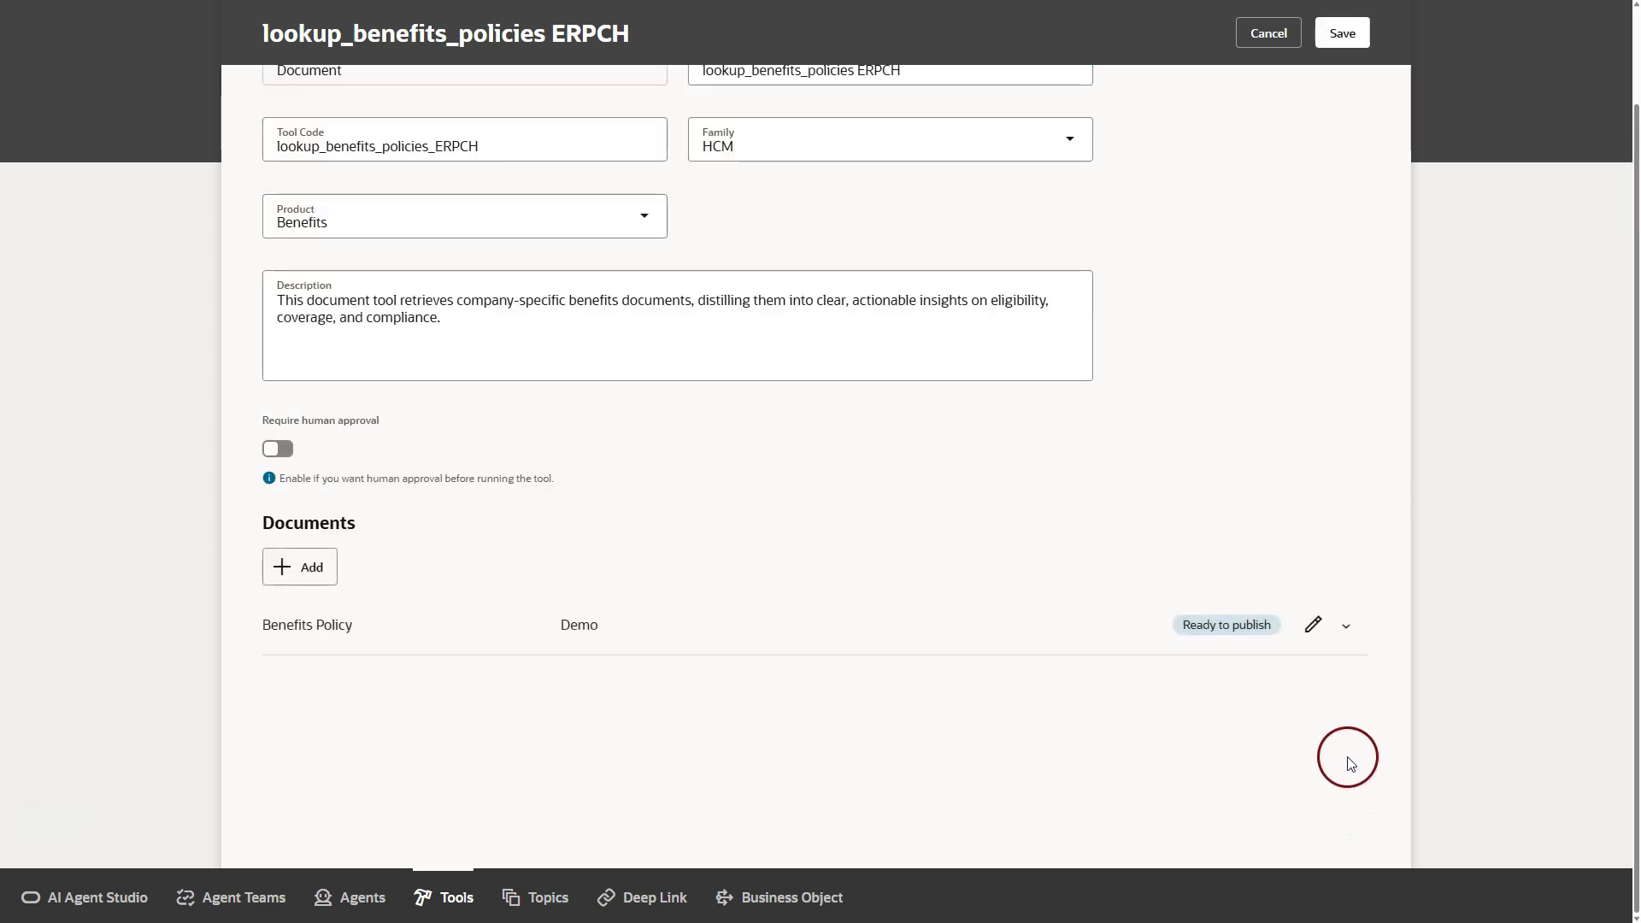
{"action": "left_click", "coordinate": [1341, 49]}
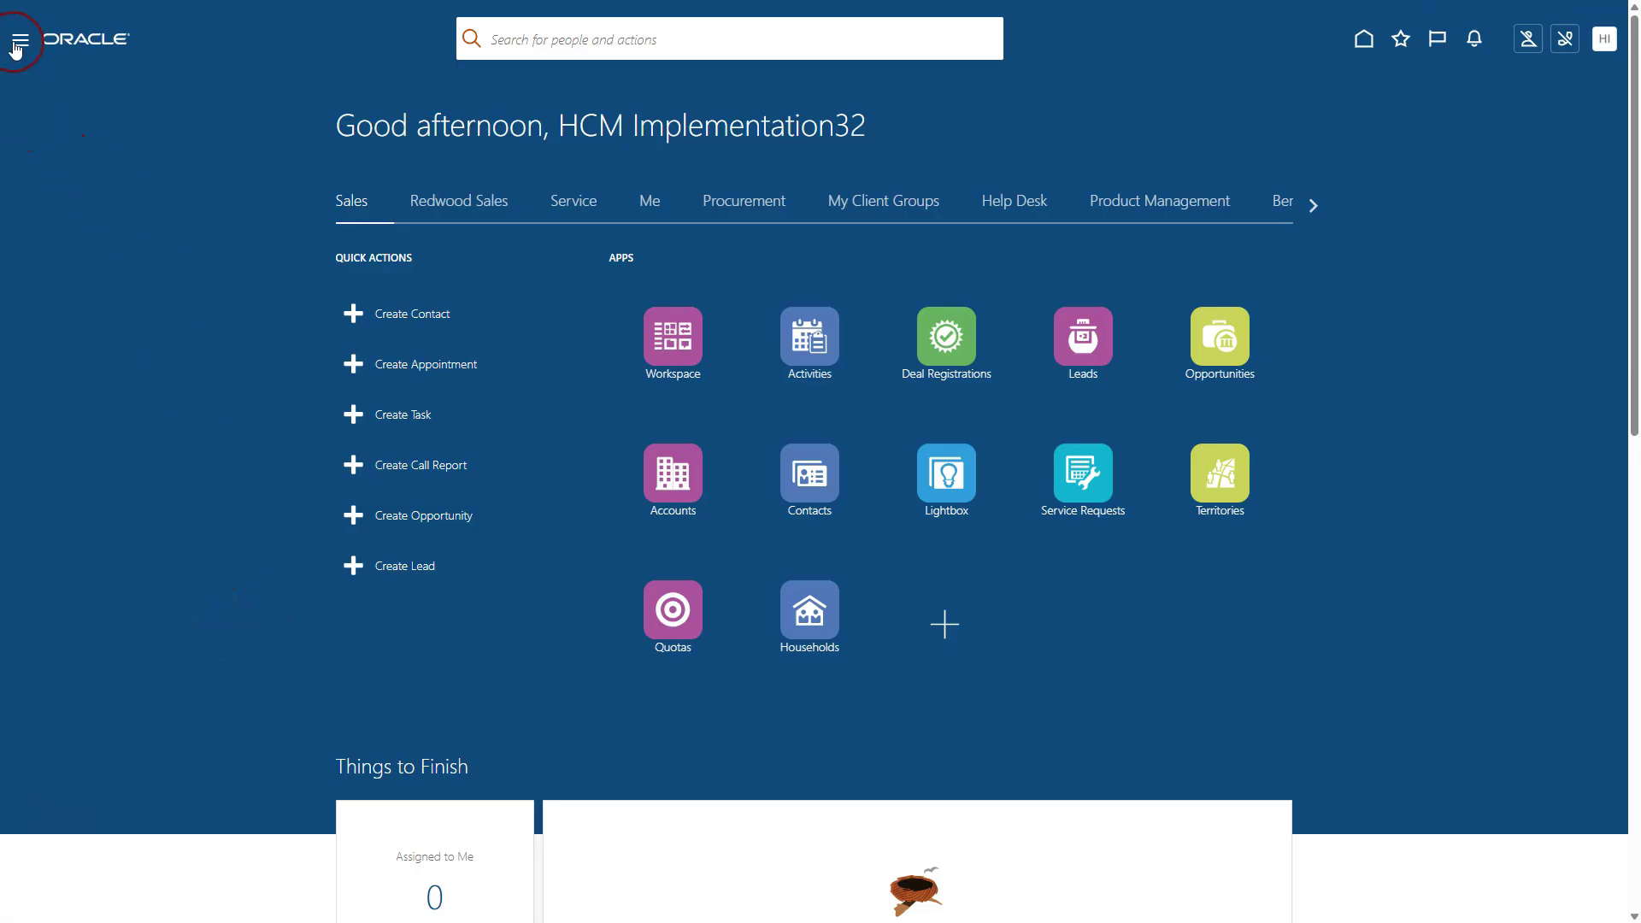
Go to Scheduled Processes from the Navigator's Tools group.
{"action": "left_click", "coordinate": [18, 40]}
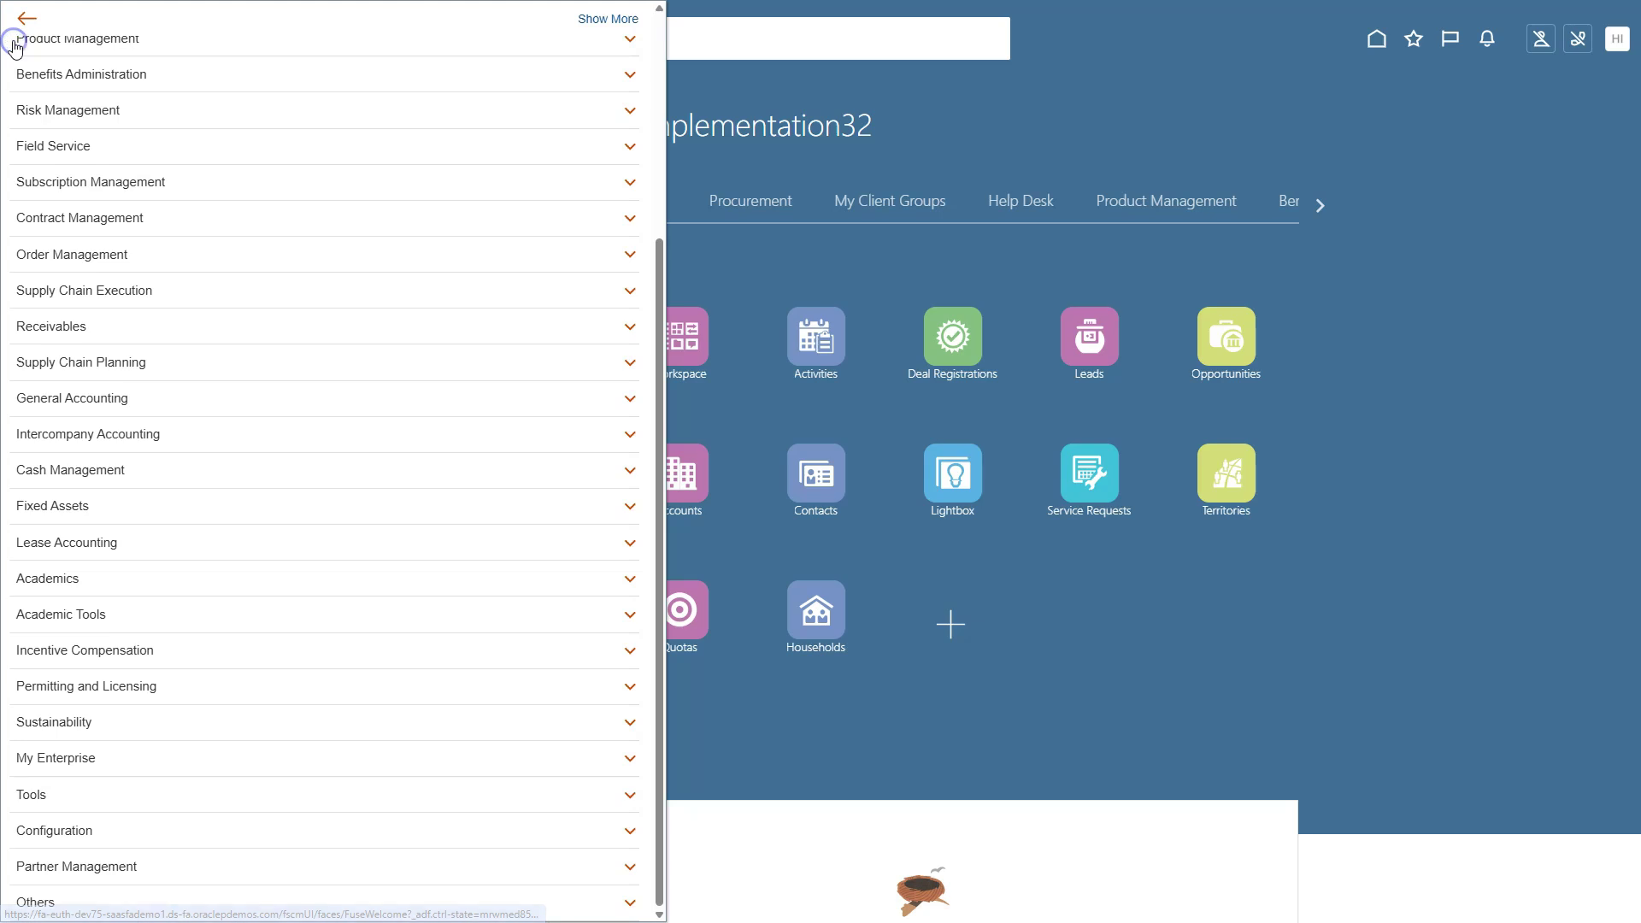
{"action": "left_click", "coordinate": [157, 800]}
{"action": "left_click", "coordinate": [314, 742]}
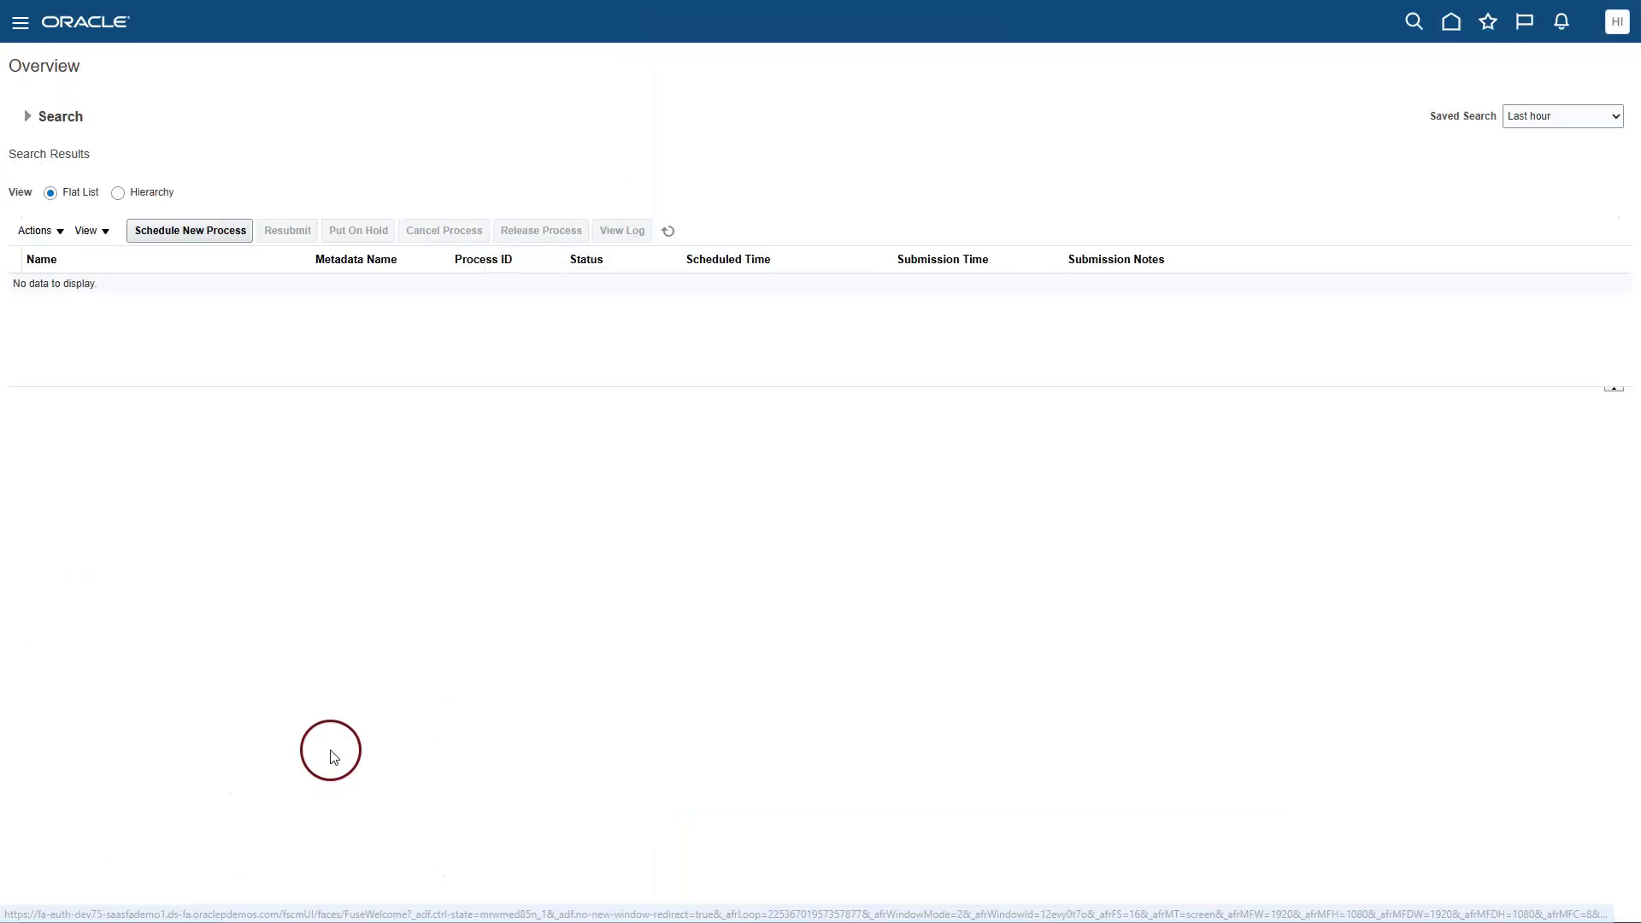
Schedule and submit the Process Agent Documents job, then refresh until it succeeds.
{"action": "left_click", "coordinate": [170, 233]}
{"action": "left_click", "coordinate": [180, 241]}
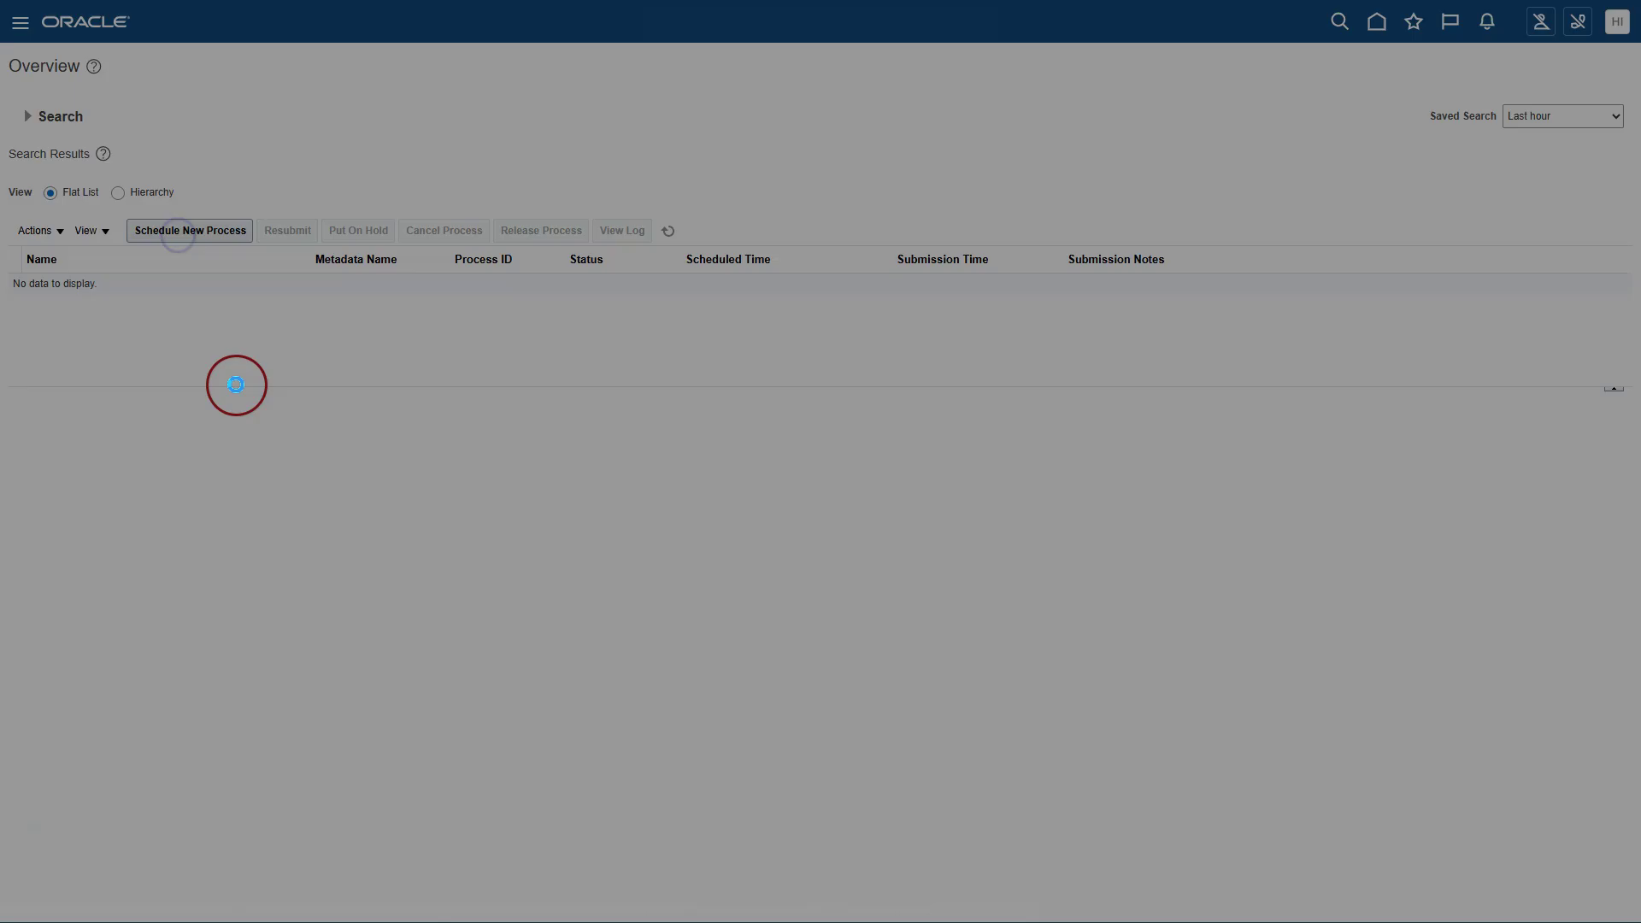
{"action": "left_click", "coordinate": [635, 427]}
{"action": "left_click", "coordinate": [761, 466]}
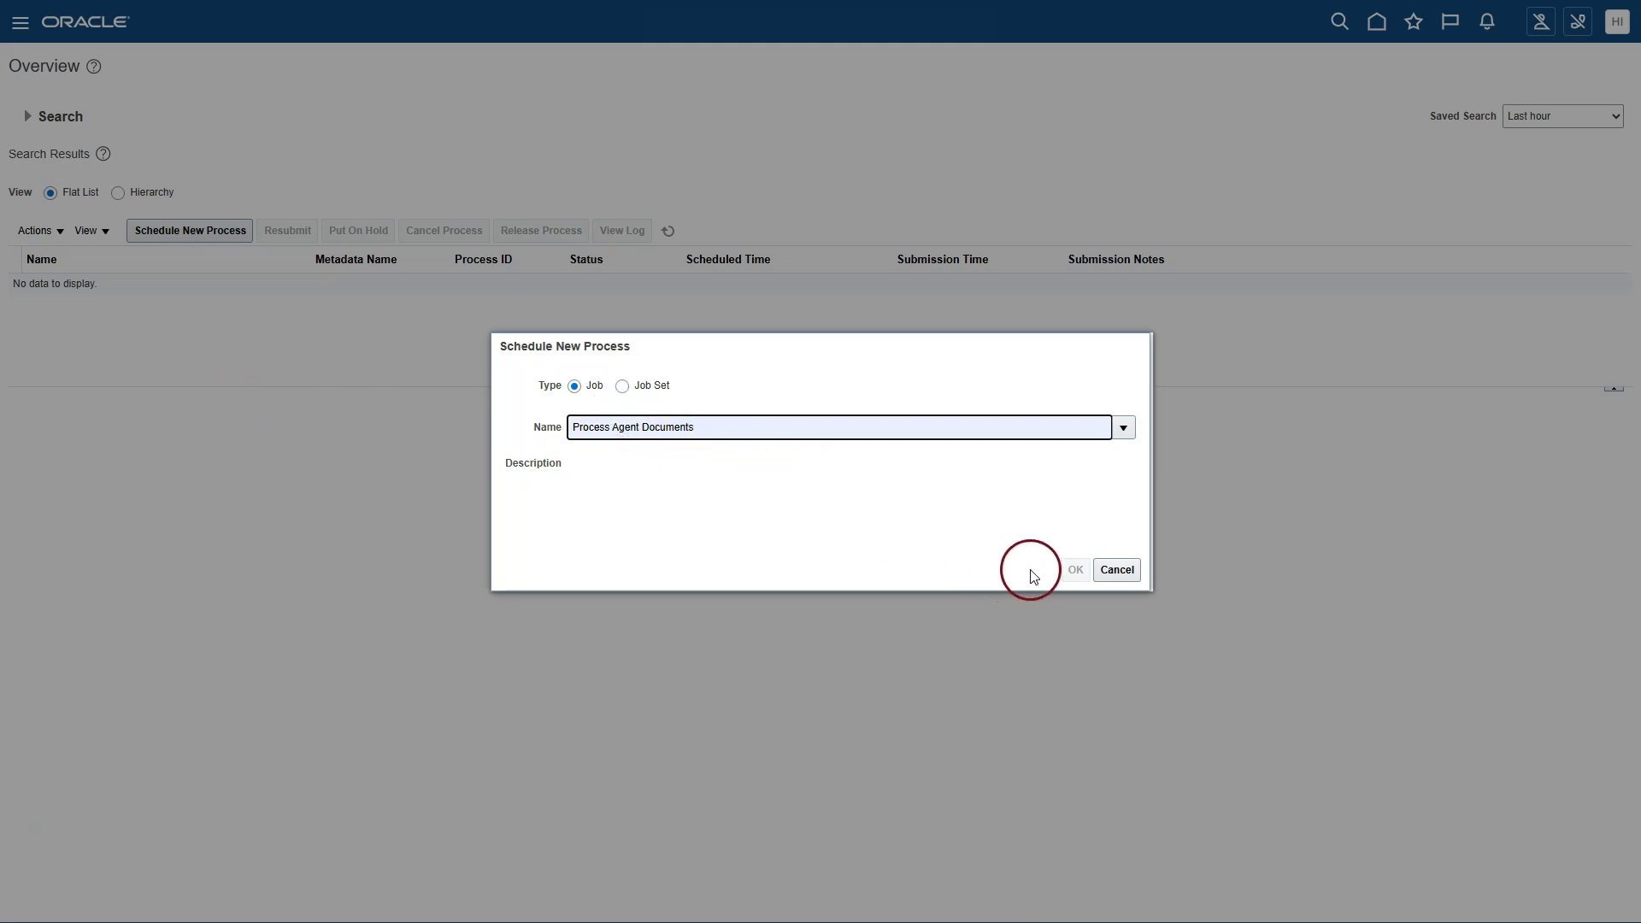
{"action": "left_click", "coordinate": [1075, 569]}
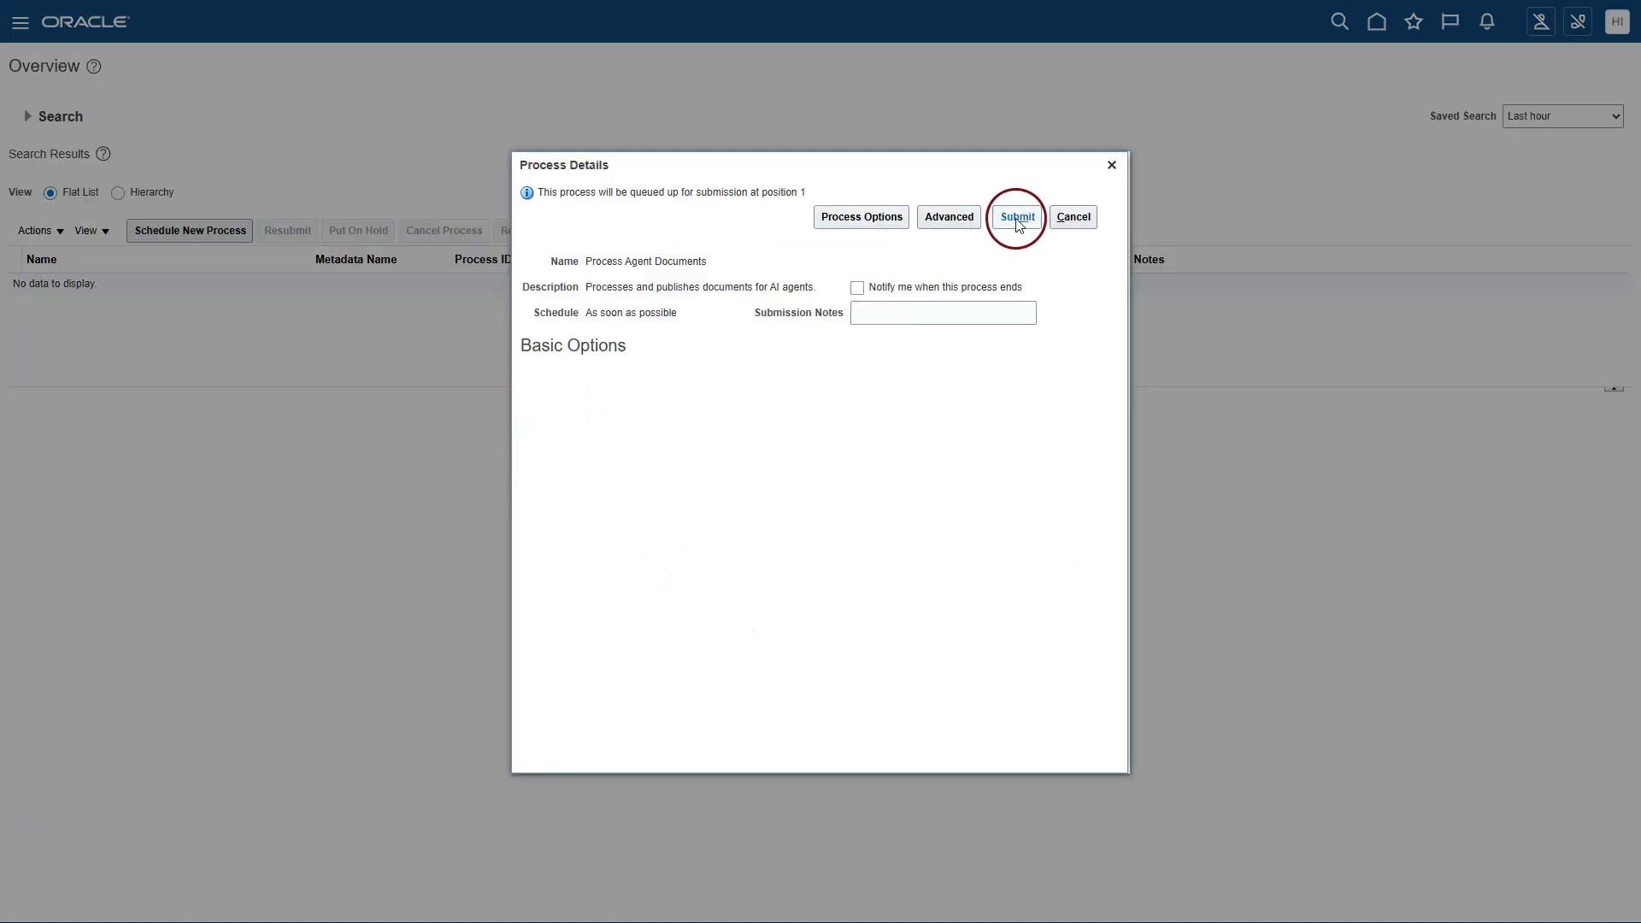
{"action": "left_click", "coordinate": [1018, 219]}
{"action": "key", "text": "Return"}
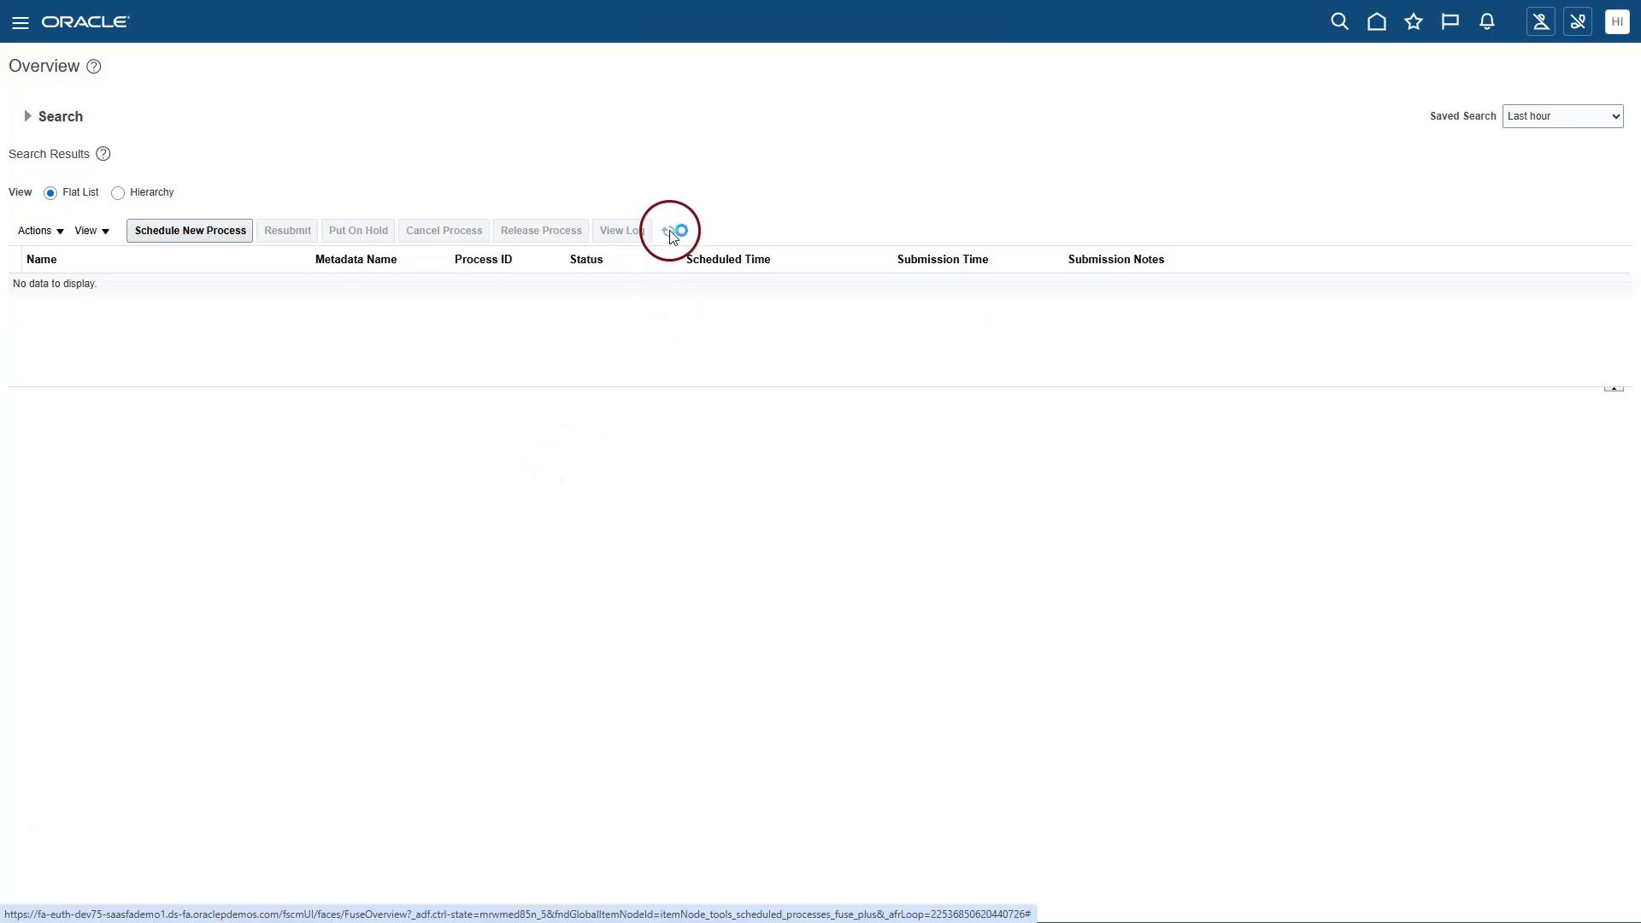
{"action": "left_click", "coordinate": [669, 231]}
{"action": "left_click", "coordinate": [669, 231]}
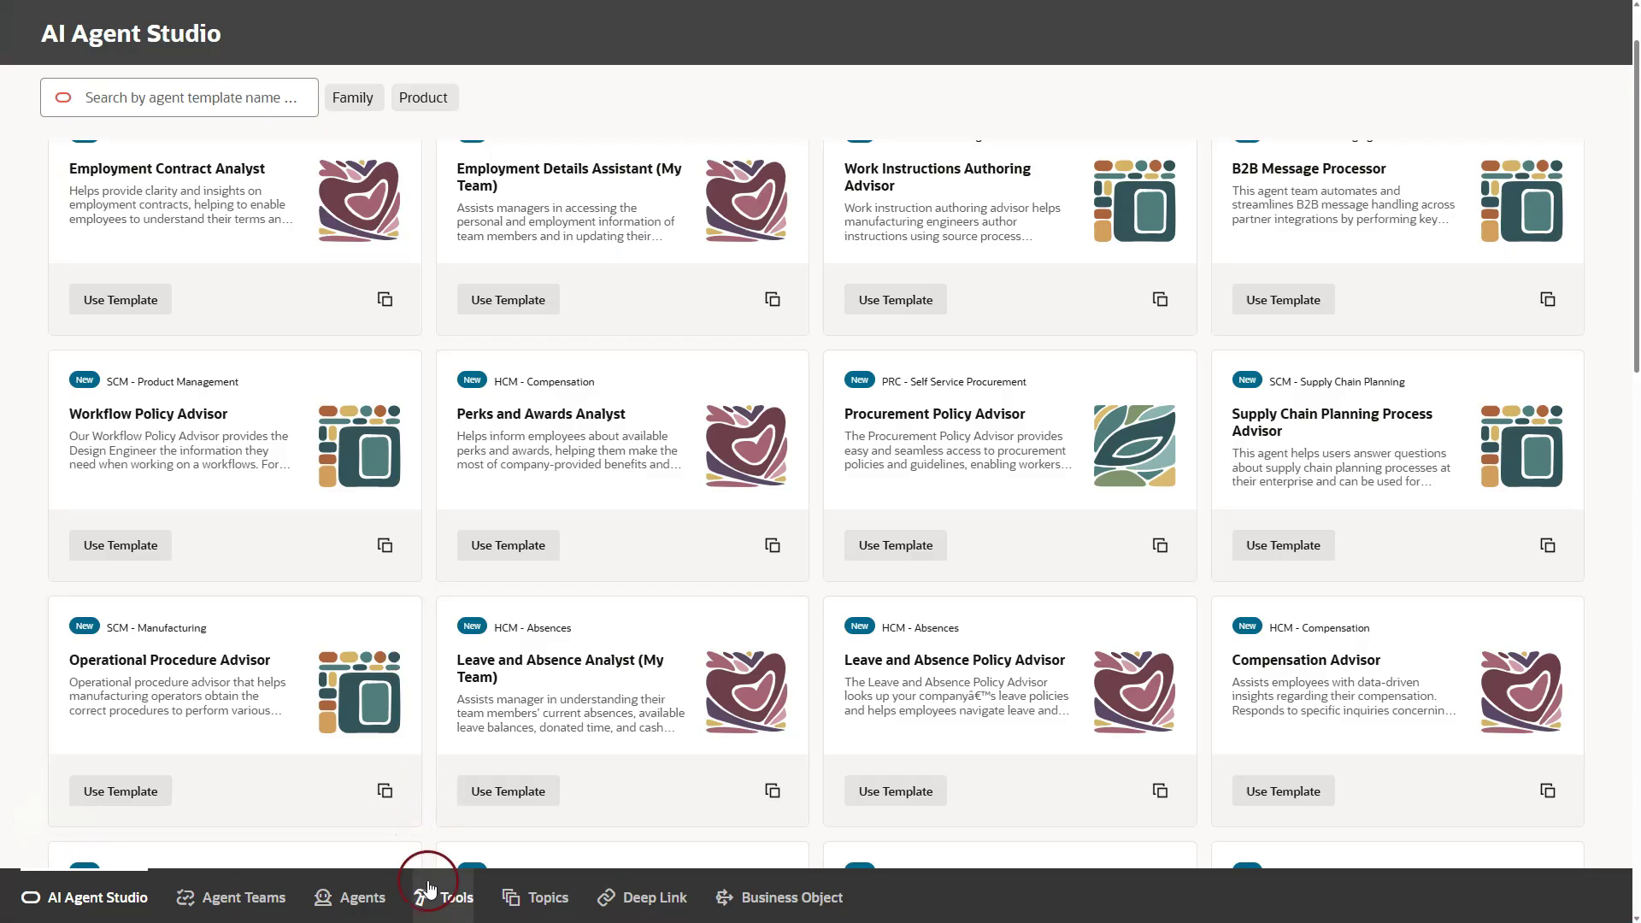
Search the Tools library for ERPCH and open the tool to check the document is Published.
{"action": "left_click", "coordinate": [432, 898]}
{"action": "left_click", "coordinate": [201, 120]}
{"action": "type", "text": "ERPCH"}
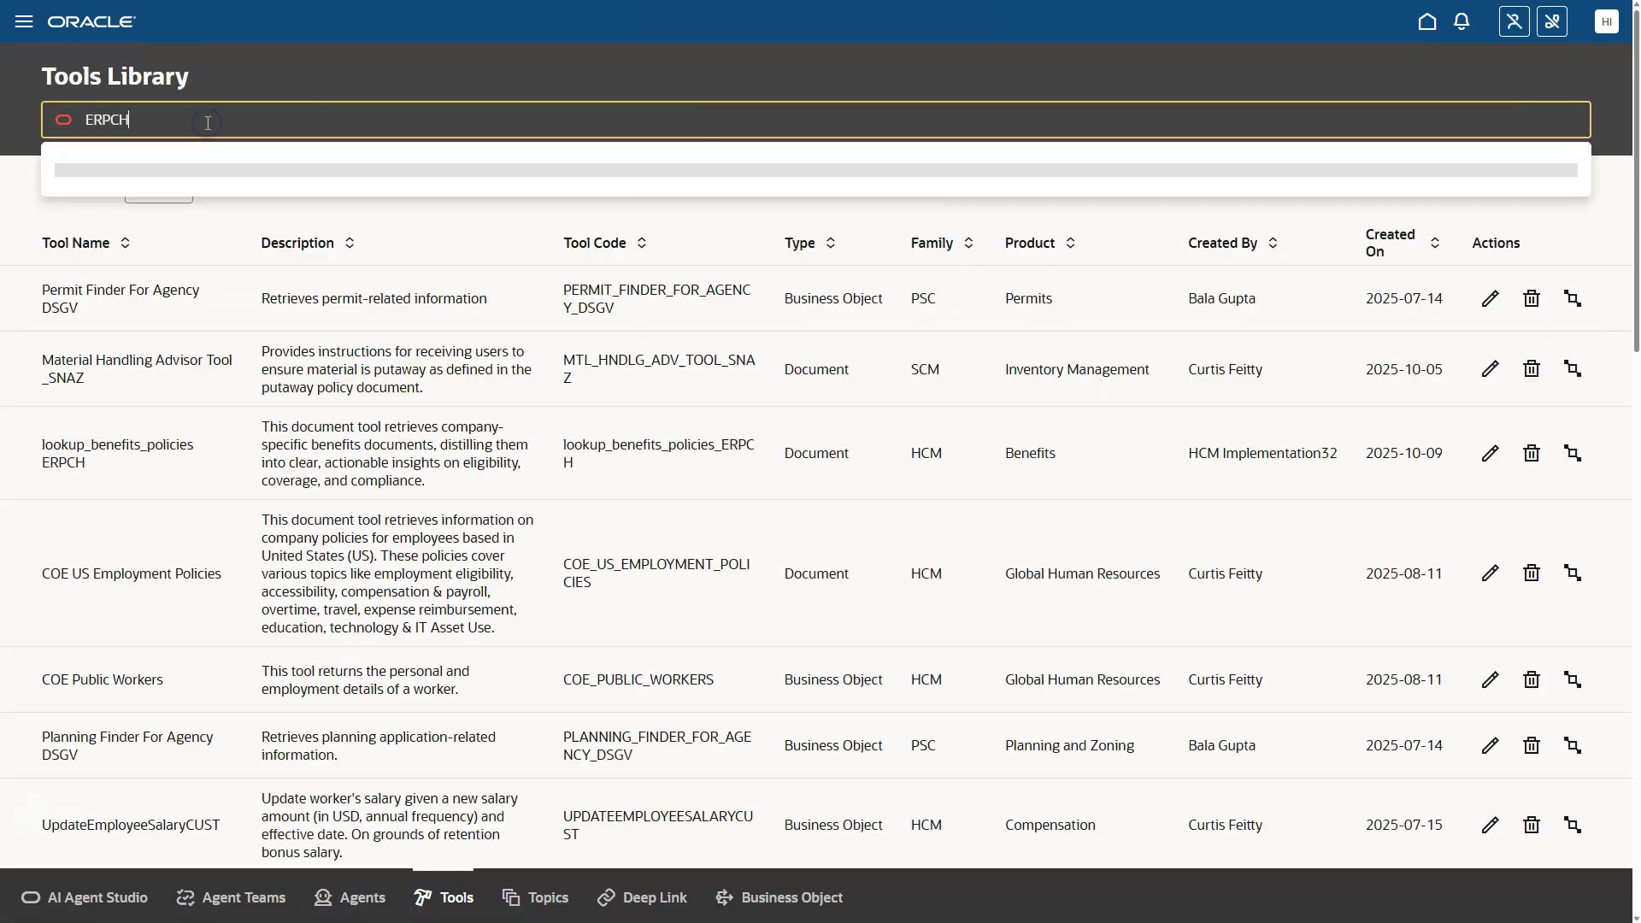
{"action": "key", "text": "Return"}
{"action": "left_click", "coordinate": [1490, 311]}
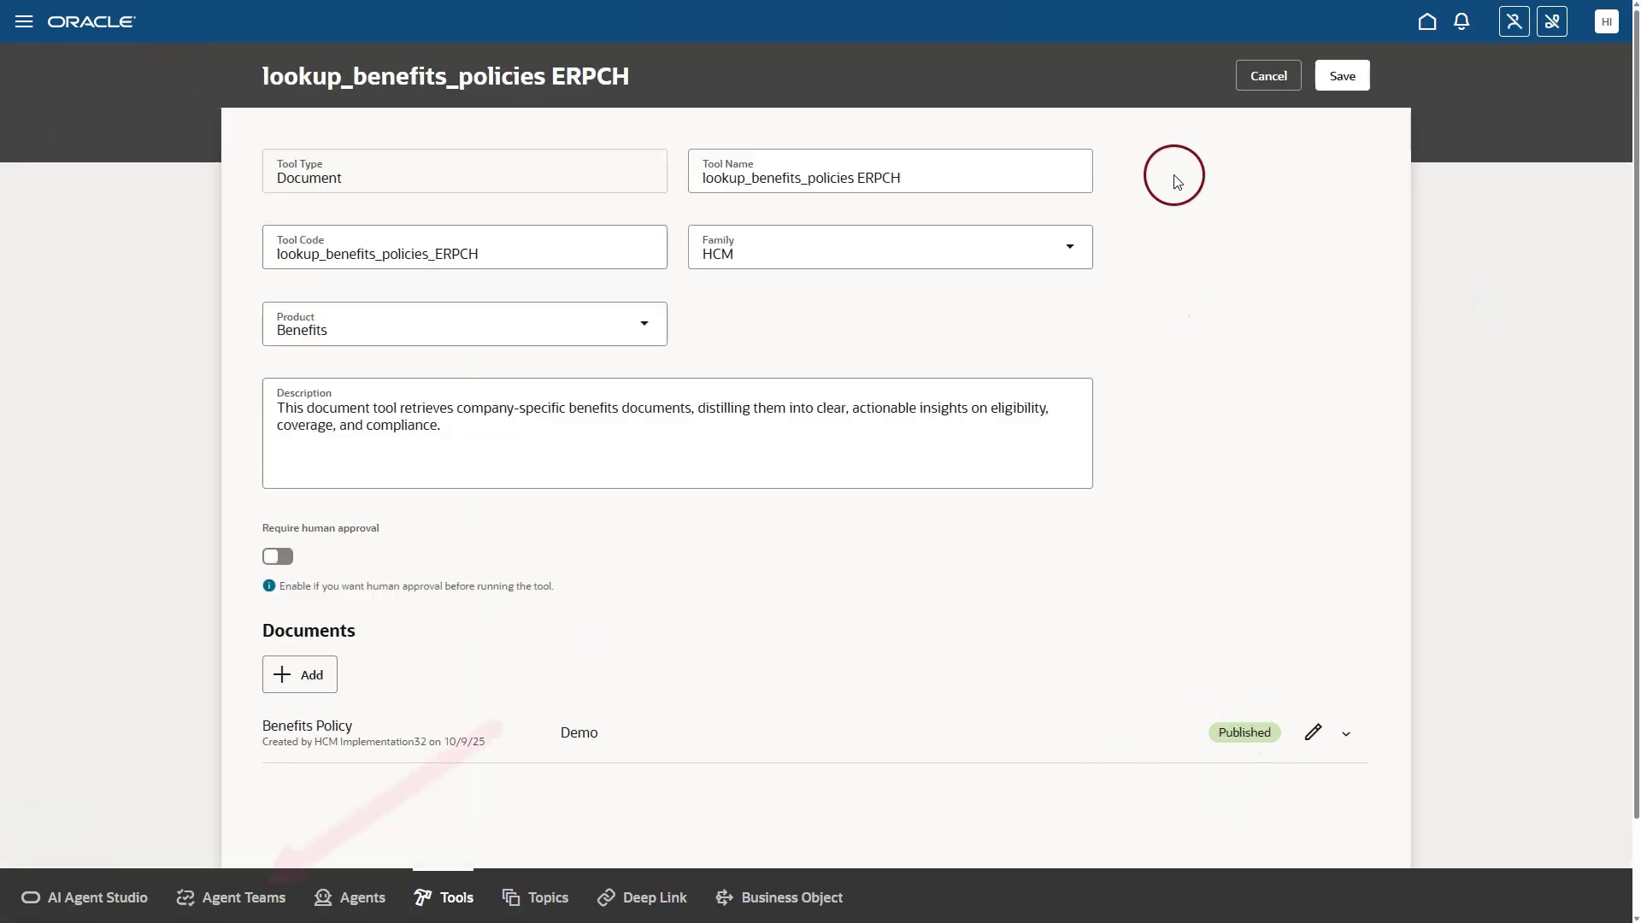
Search Agent Teams for ERPCH and show drafts to find Benefits Policy Advisor ERPCH version 2.
{"action": "left_click", "coordinate": [238, 899]}
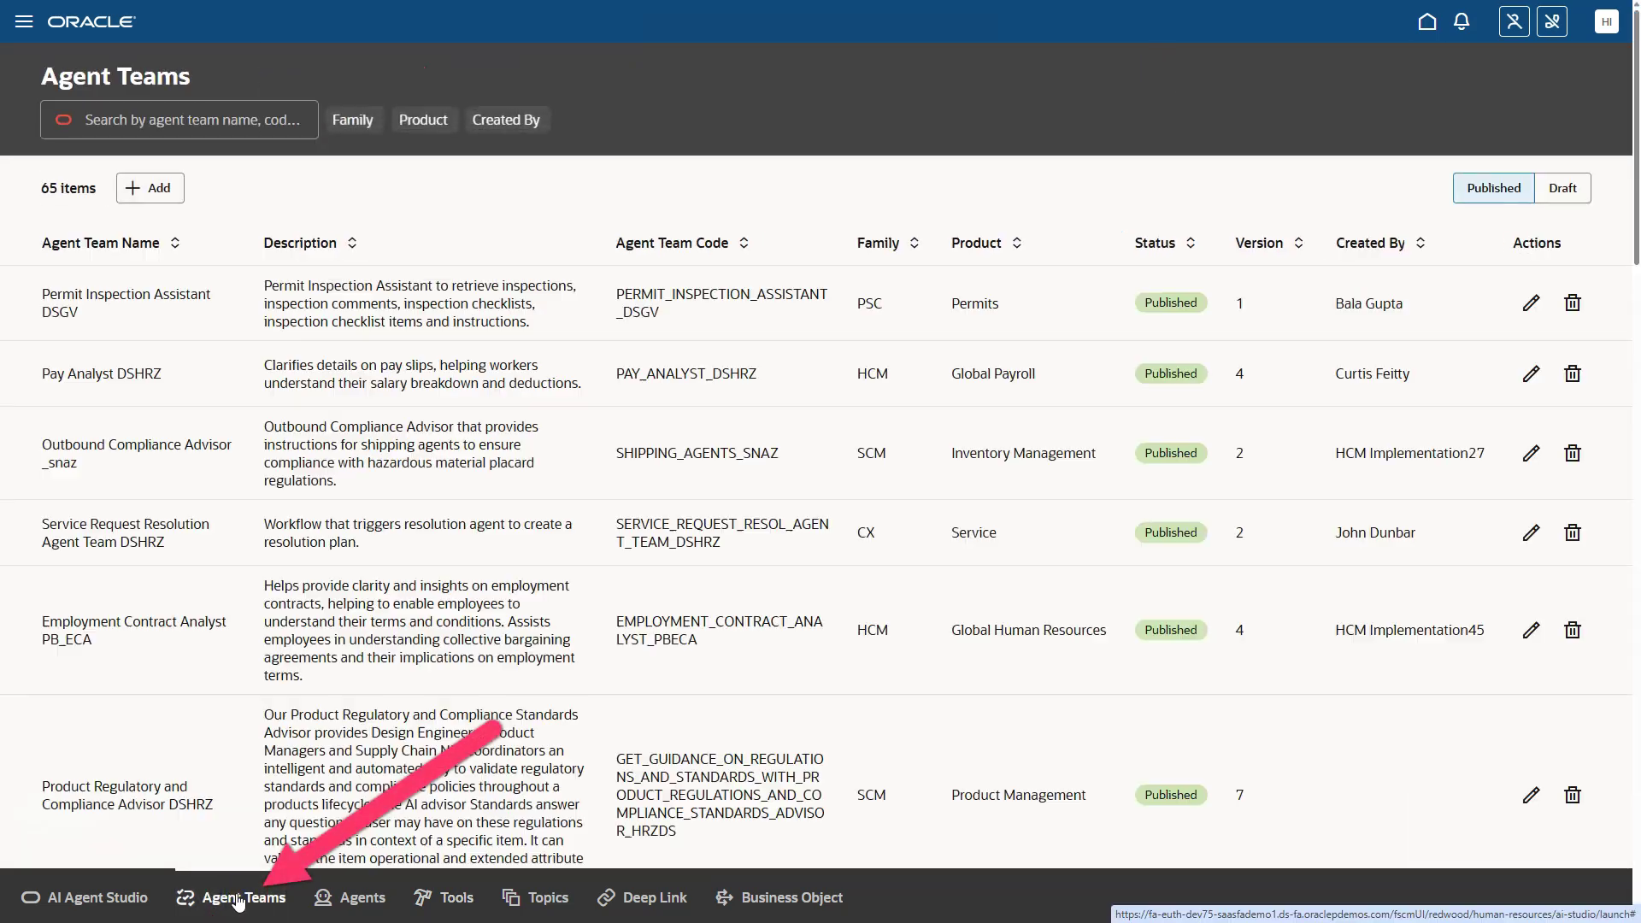
{"action": "left_click", "coordinate": [171, 117]}
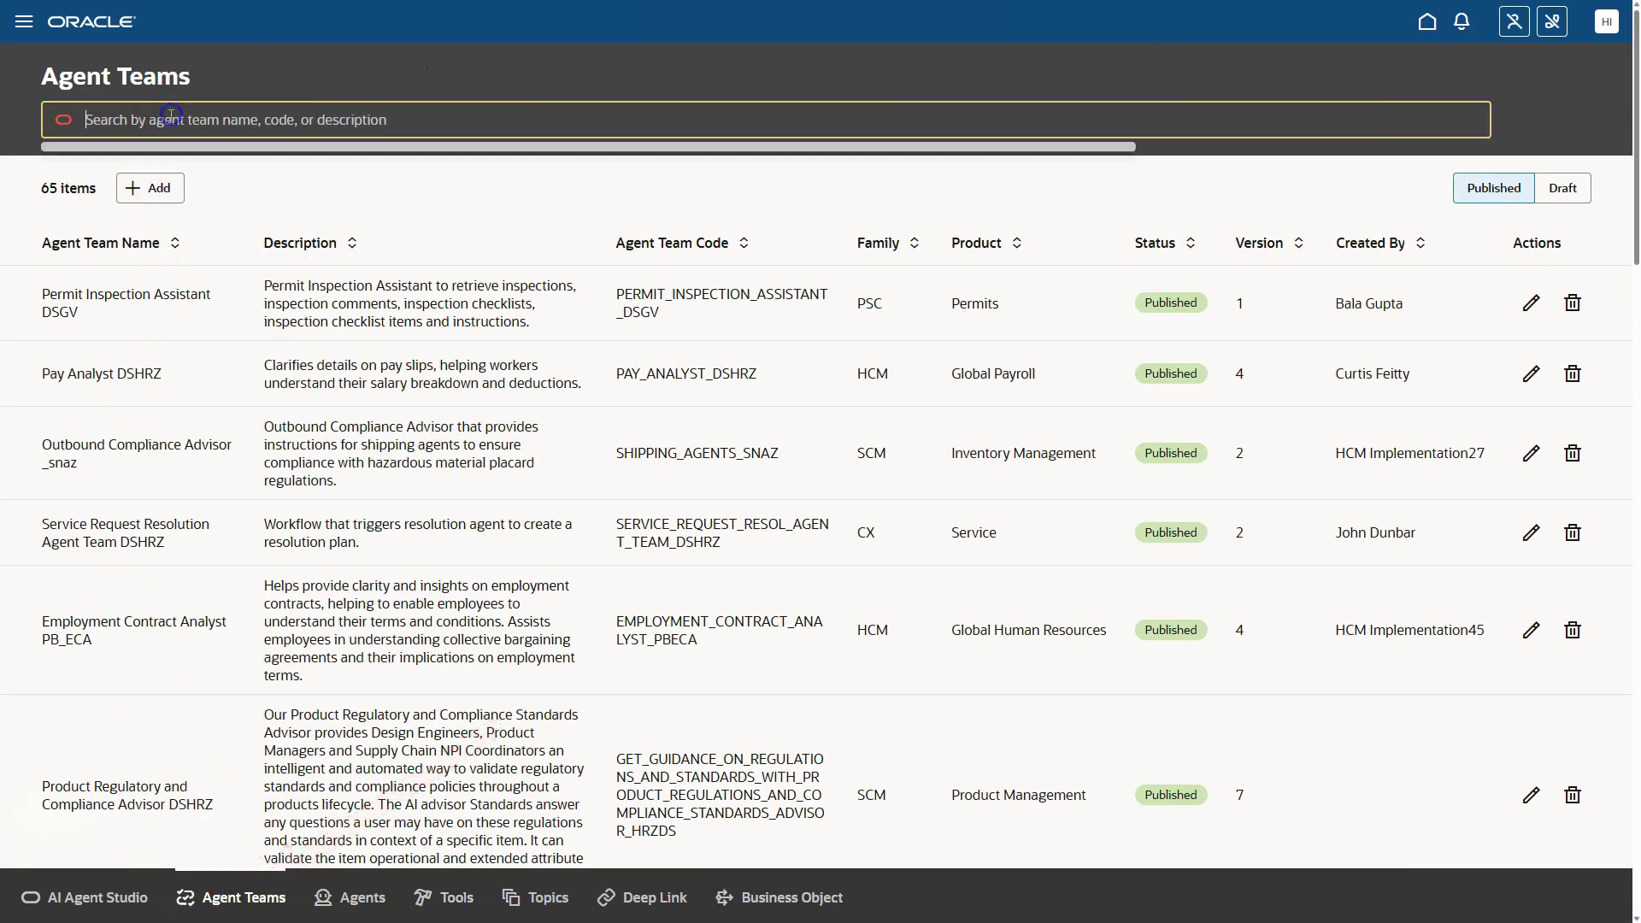
{"action": "type", "text": "ERPCH"}
{"action": "key", "text": "Return"}
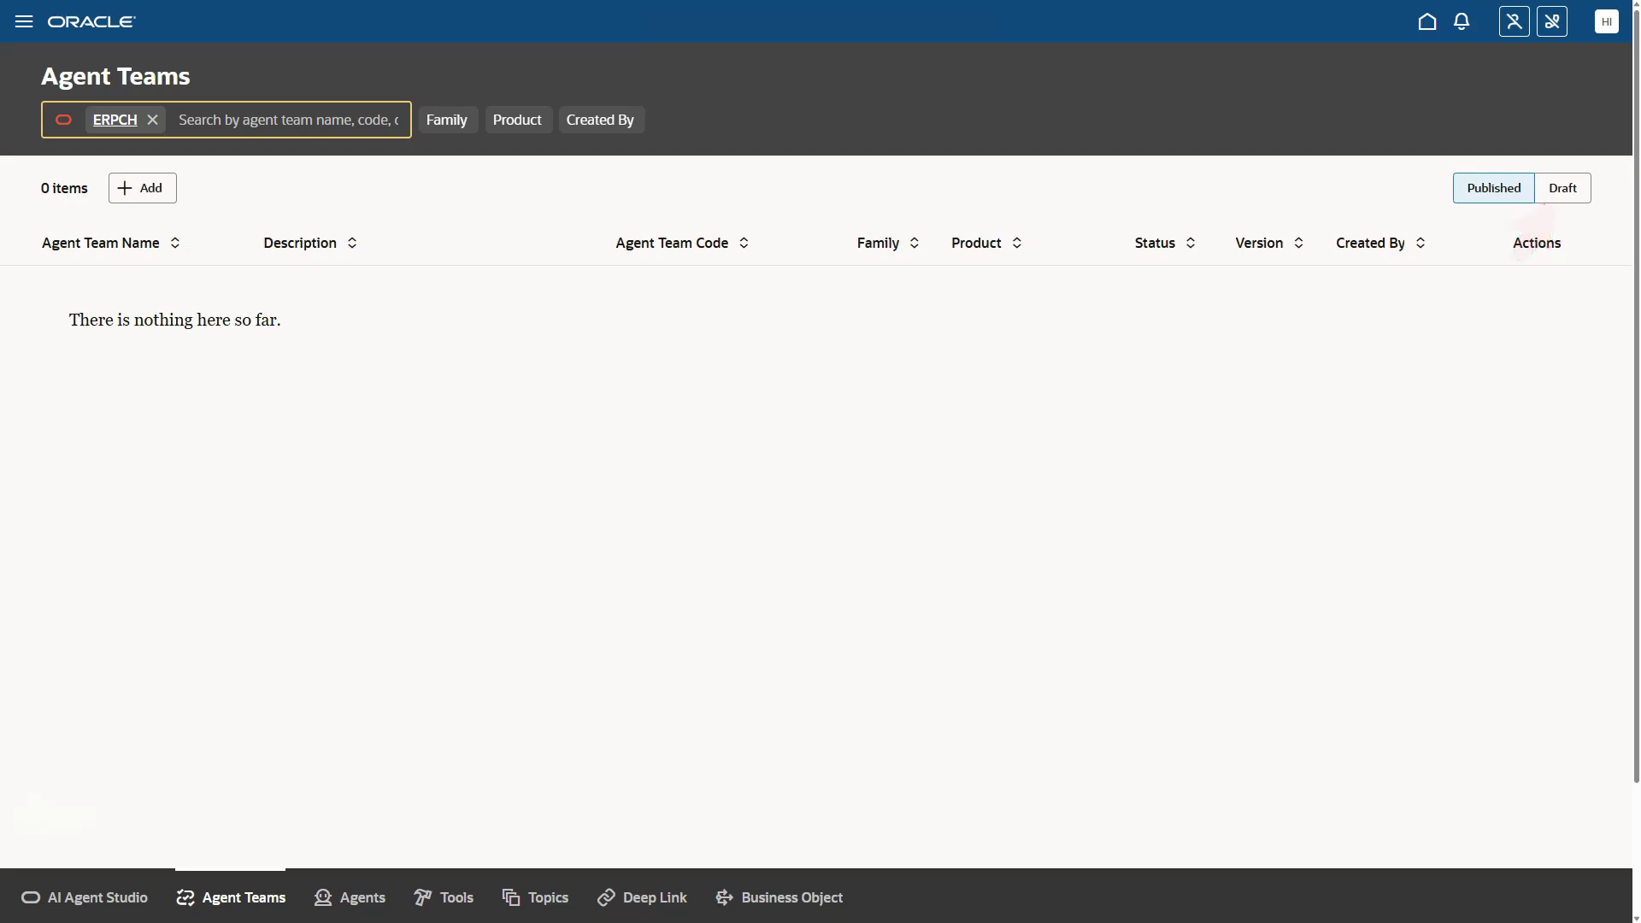
{"action": "left_click", "coordinate": [1569, 190]}
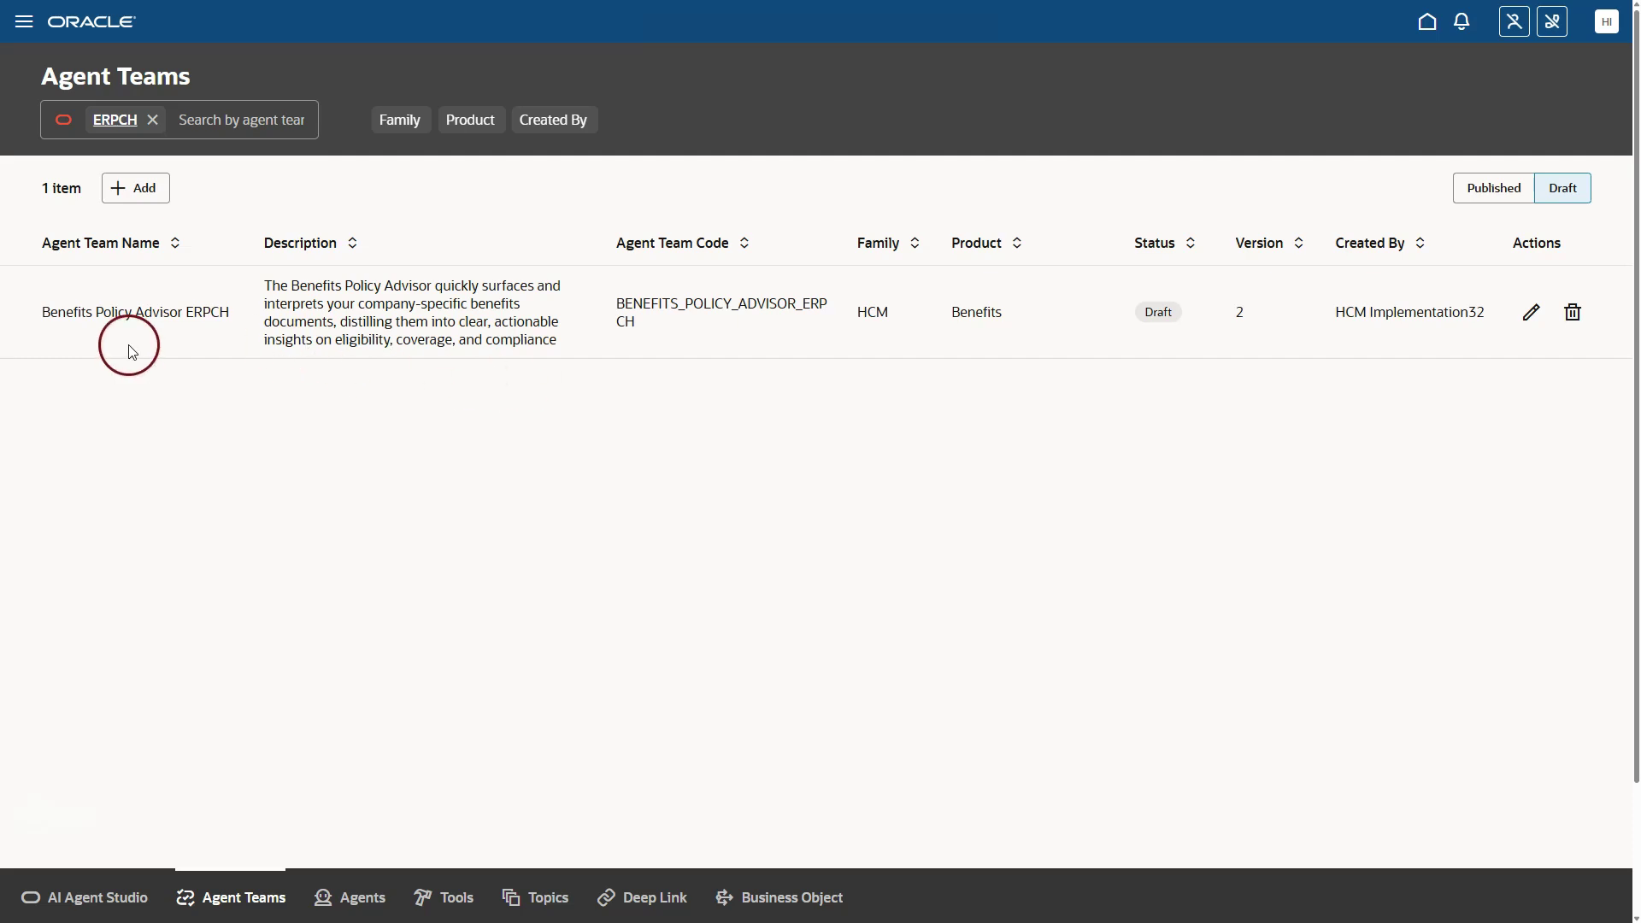
Open the Benefits Policy Advisor ERPCH team's settings and confirm its LLM provider is Default.
{"action": "left_click", "coordinate": [1530, 313]}
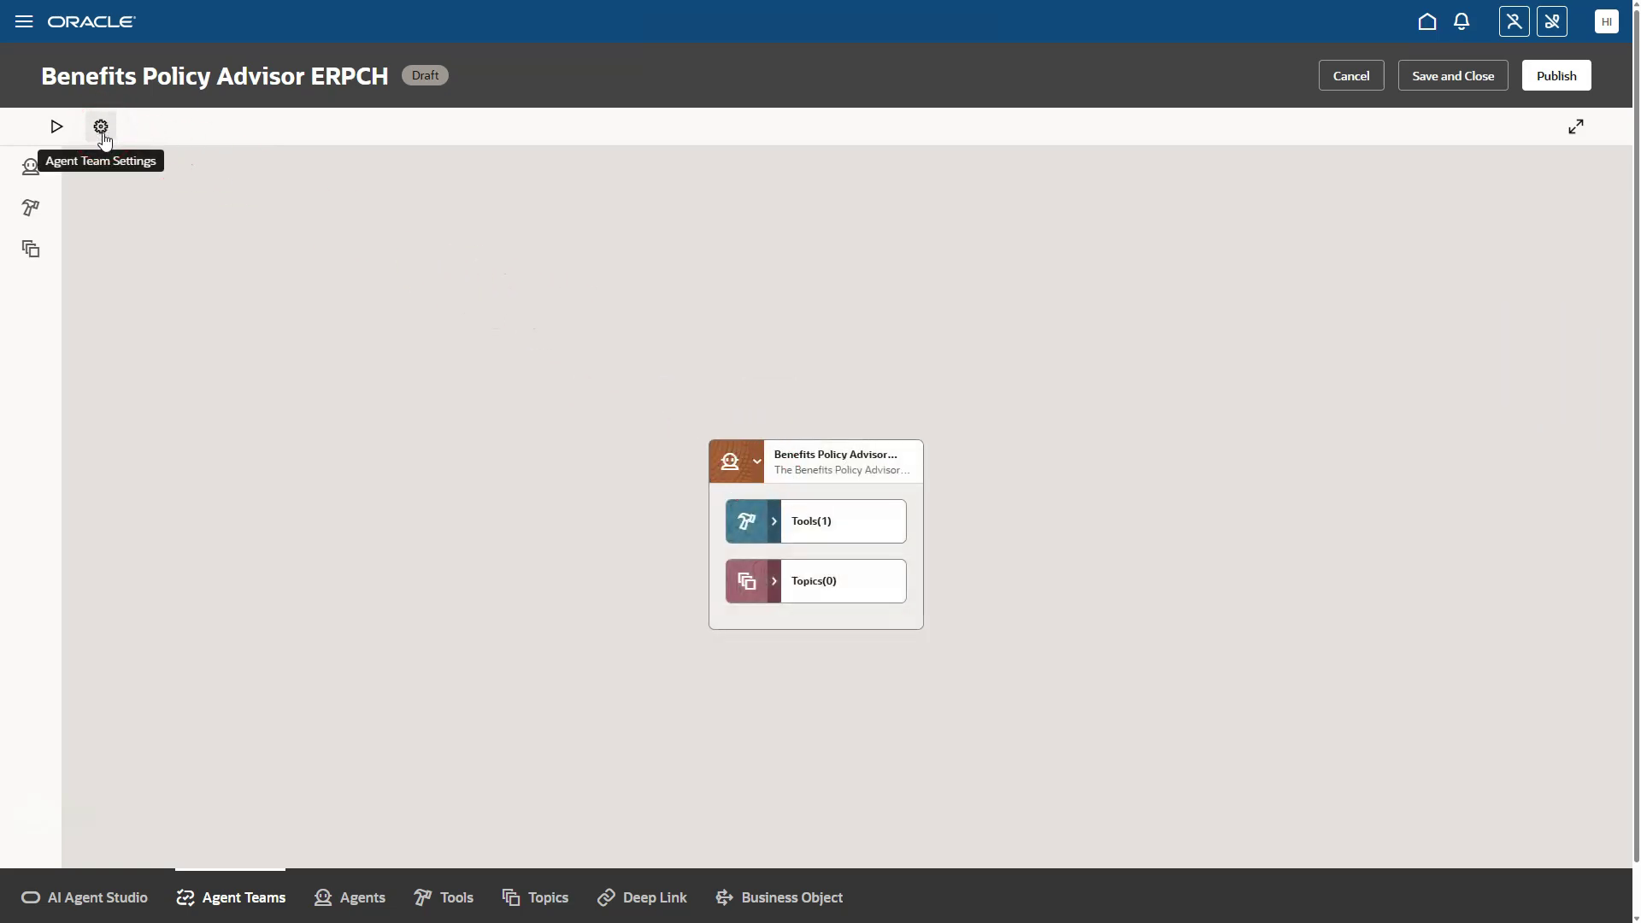
{"action": "left_click", "coordinate": [103, 130]}
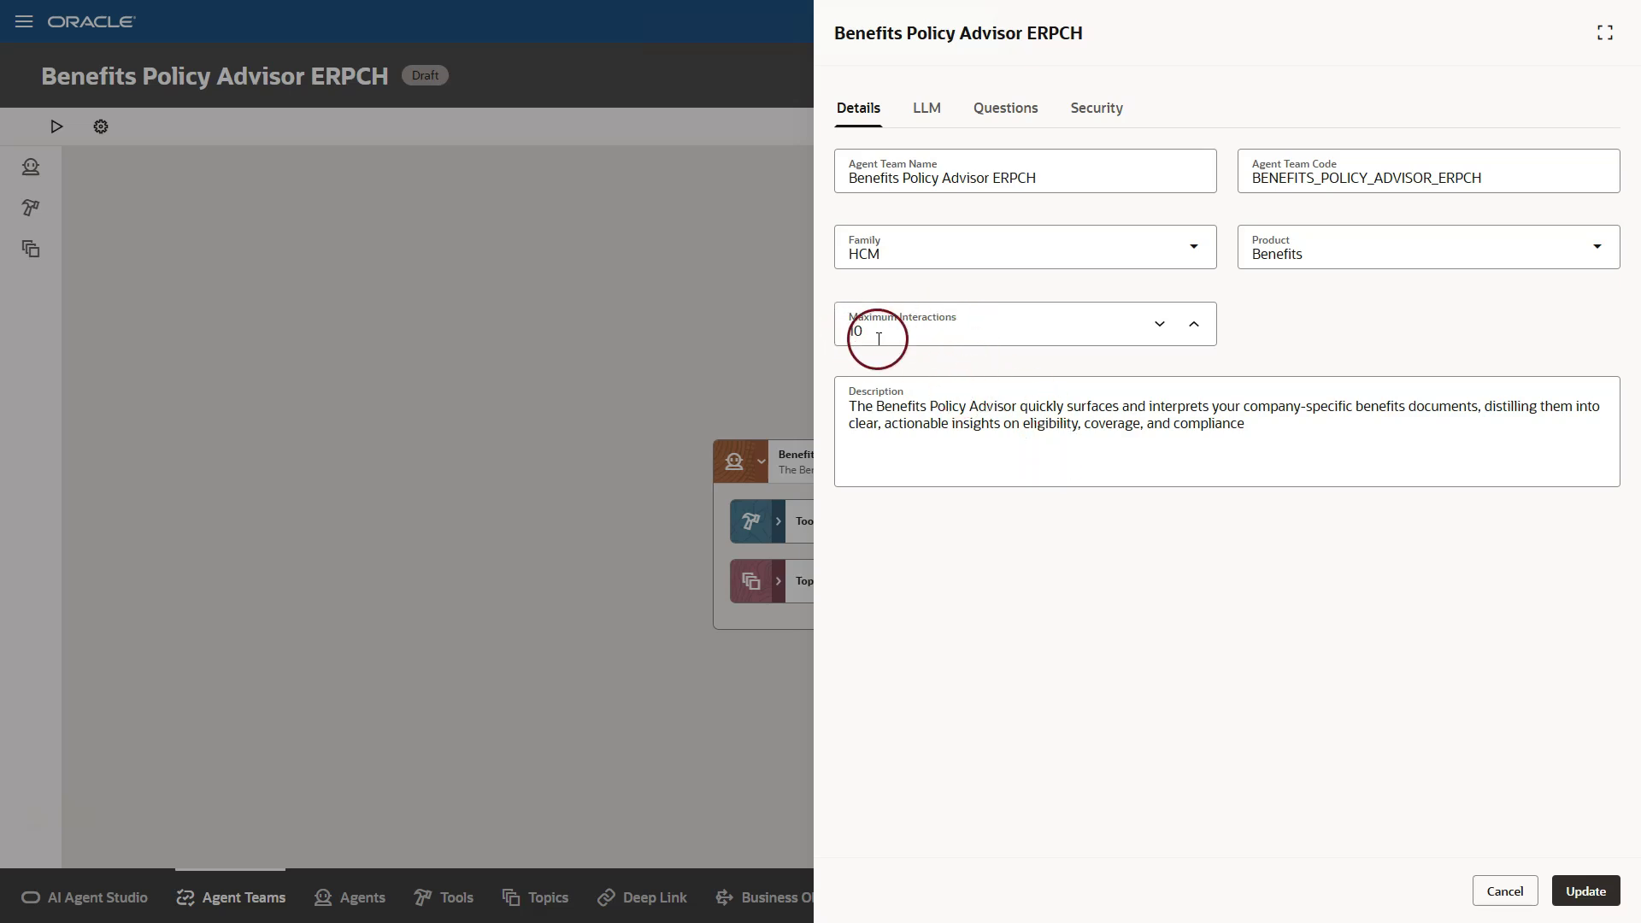
{"action": "left_click", "coordinate": [922, 112]}
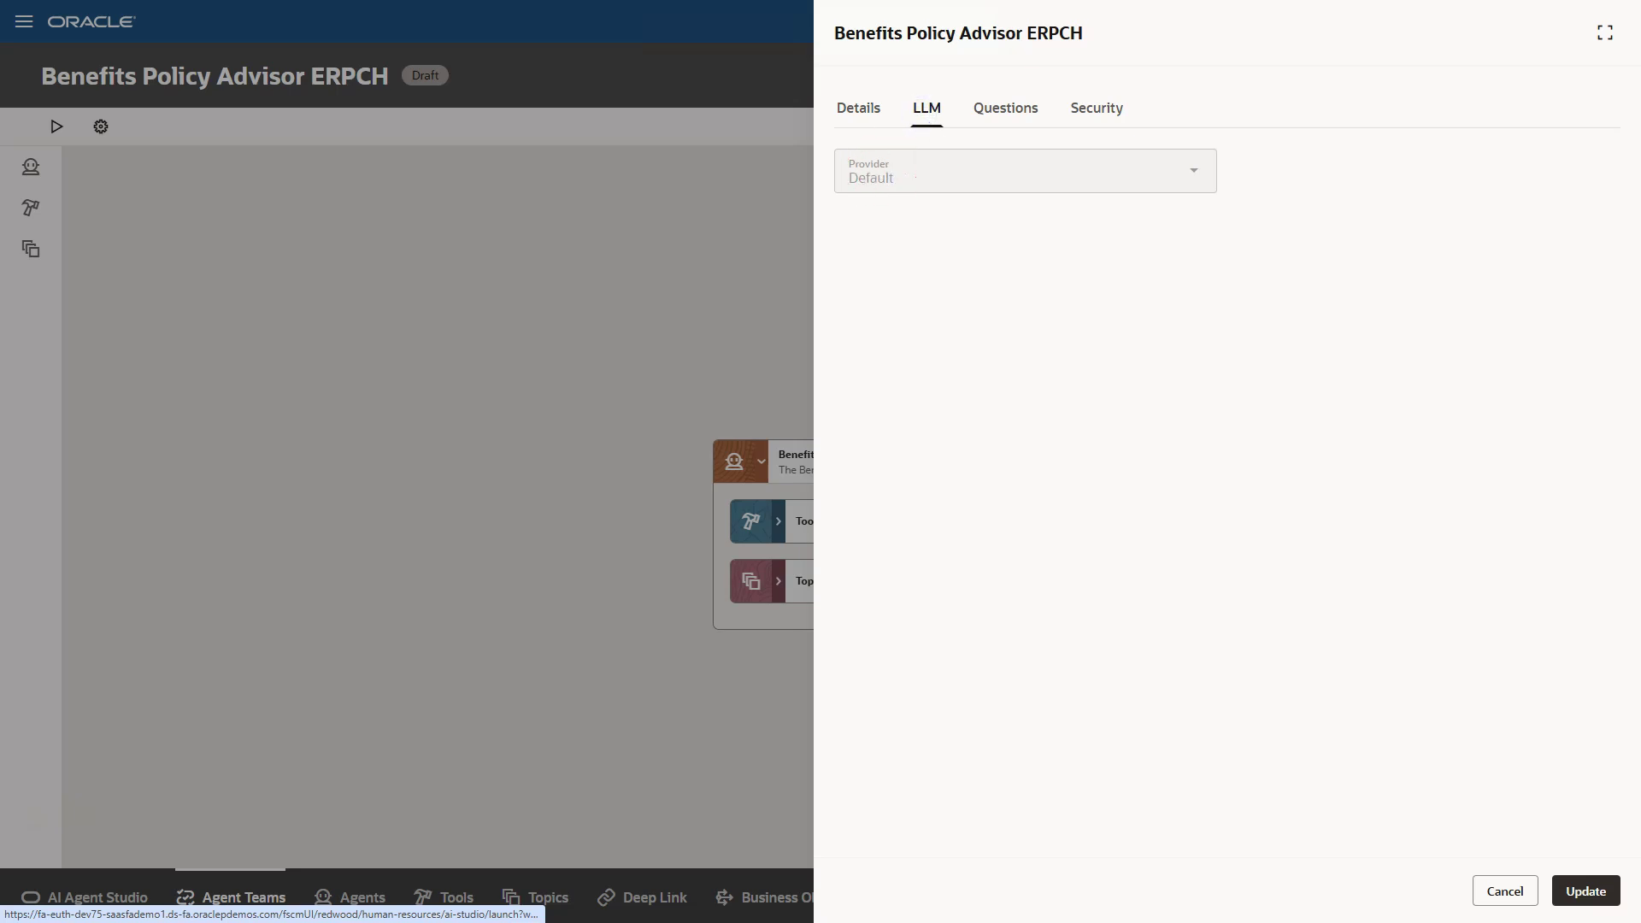
Set Question 1 to 'Can you summarize health insurance policies?' and Question 2 to 'What are the core benefits offered ?'.
{"action": "left_click", "coordinate": [1006, 108]}
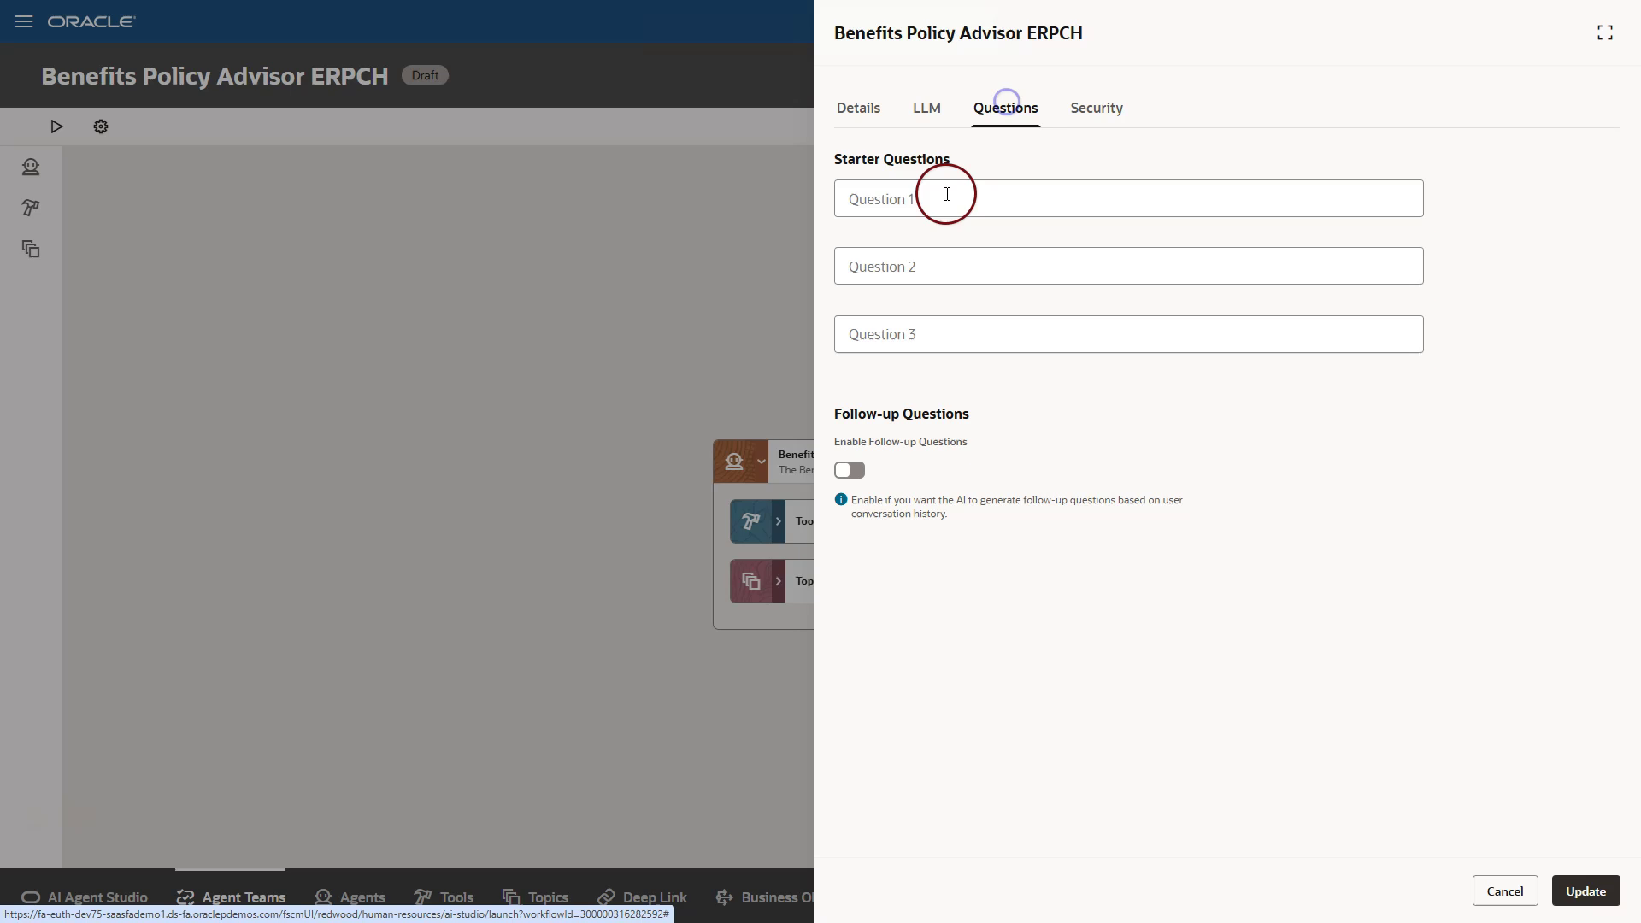
{"action": "left_click", "coordinate": [935, 207]}
{"action": "type", "text": "What"}
{"action": "key", "text": "BackSpace"}
{"action": "key", "text": "BackSpace"}
{"action": "key", "text": "BackSpace"}
{"action": "type", "text": "hat"}
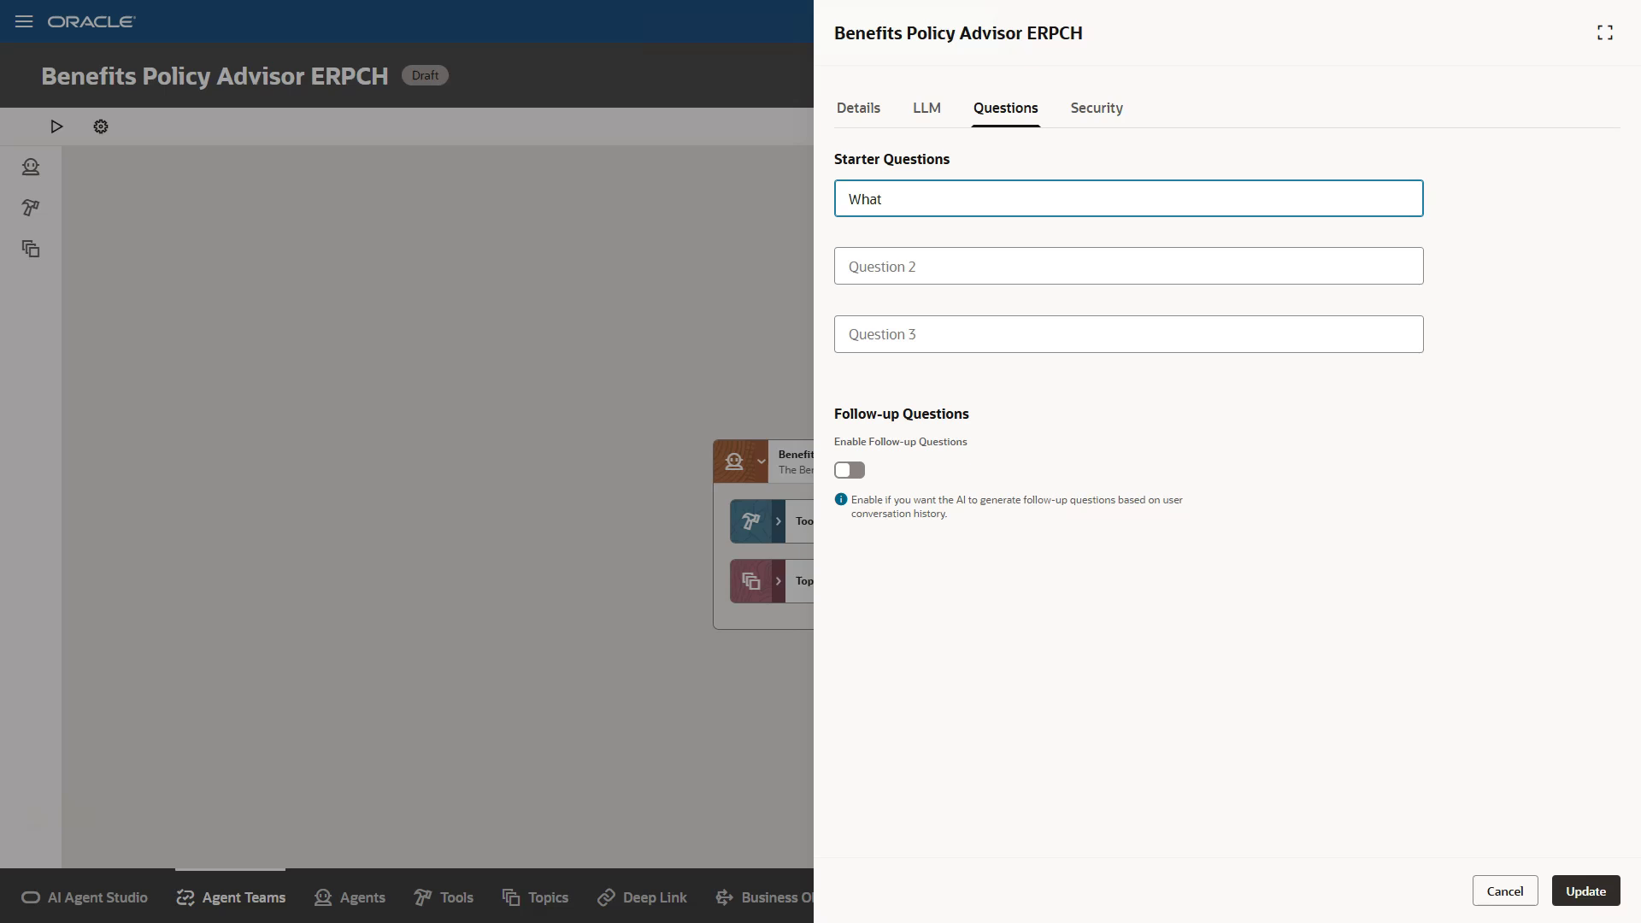
{"action": "key", "text": "BackSpace"}
{"action": "key", "text": "BackSpace"}
{"action": "key", "text": "BackSpace"}
{"action": "key", "text": "BackSpace"}
{"action": "type", "text": "Can you summarize health insurance policies?"}
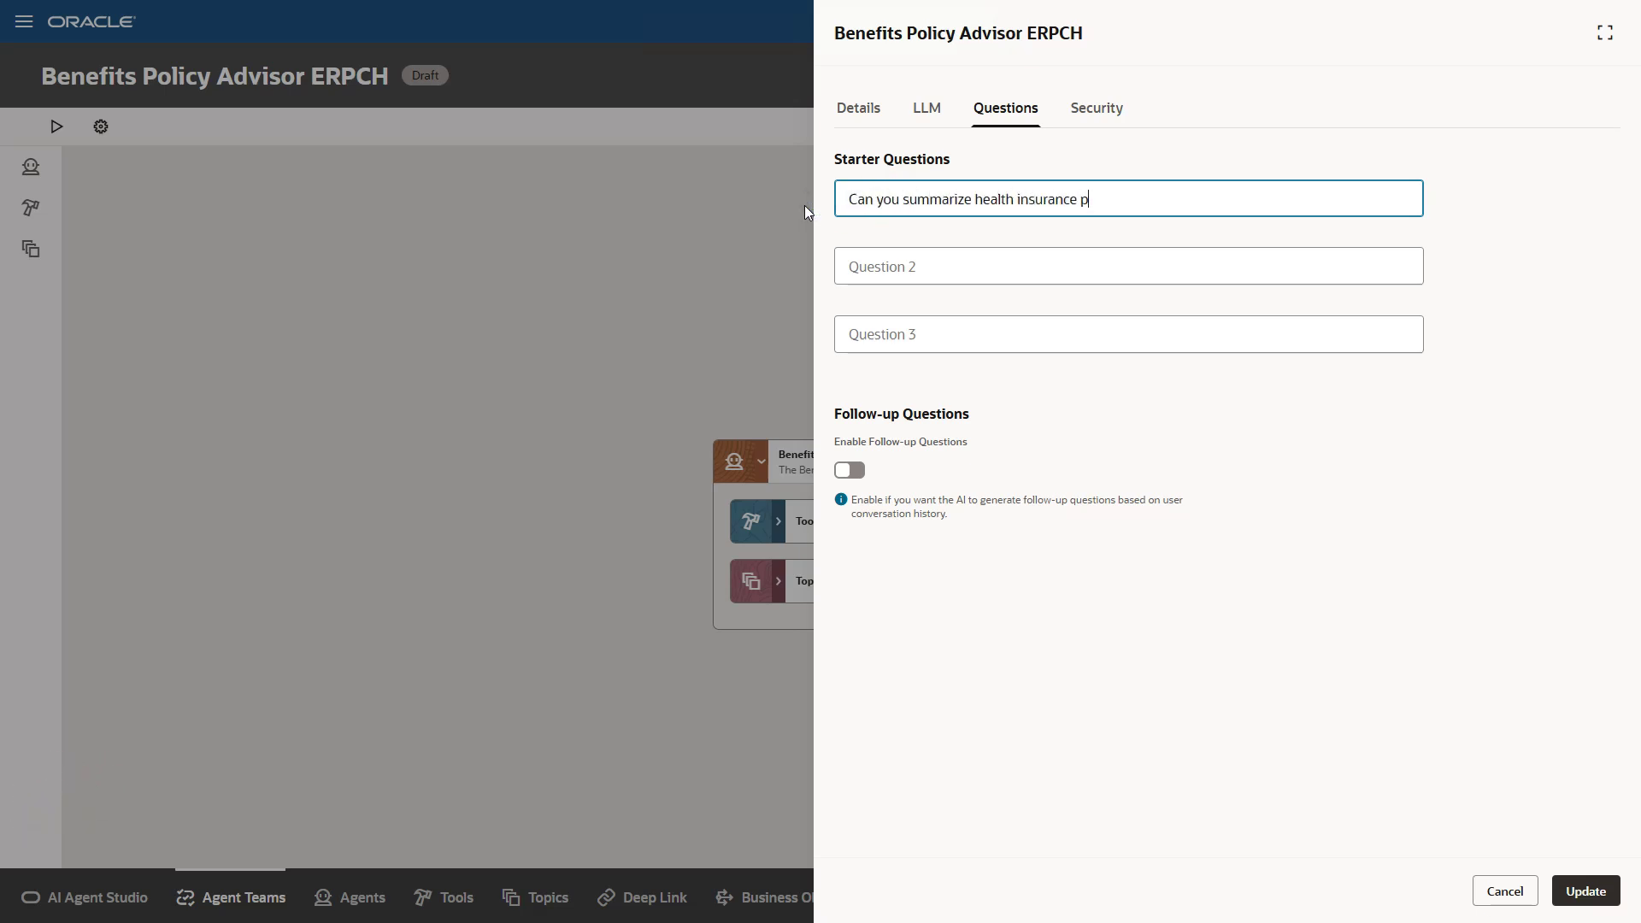
{"action": "left_click", "coordinate": [904, 275]}
{"action": "type", "text": "What is"}
{"action": "key", "text": "BackSpace"}
{"action": "key", "text": "BackSpace"}
{"action": "type", "text": "are the core benefits offered ?"}
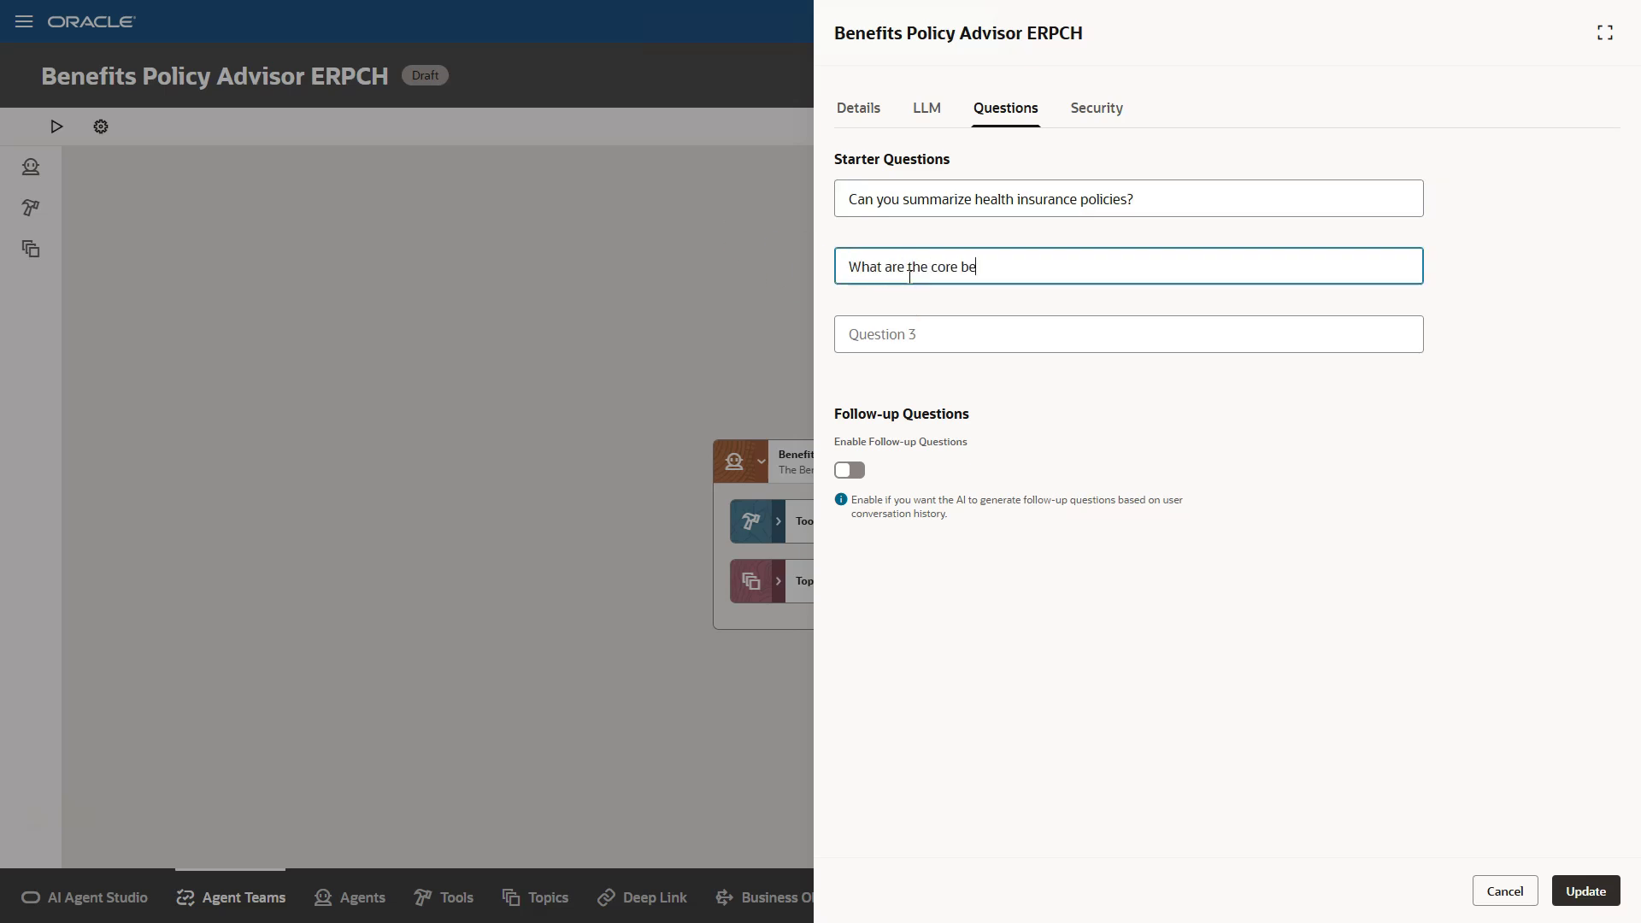
Add the Employee role on the Security tab and save the team settings with Update.
{"action": "left_click", "coordinate": [1090, 102]}
{"action": "left_click", "coordinate": [879, 181]}
{"action": "left_click", "coordinate": [889, 260]}
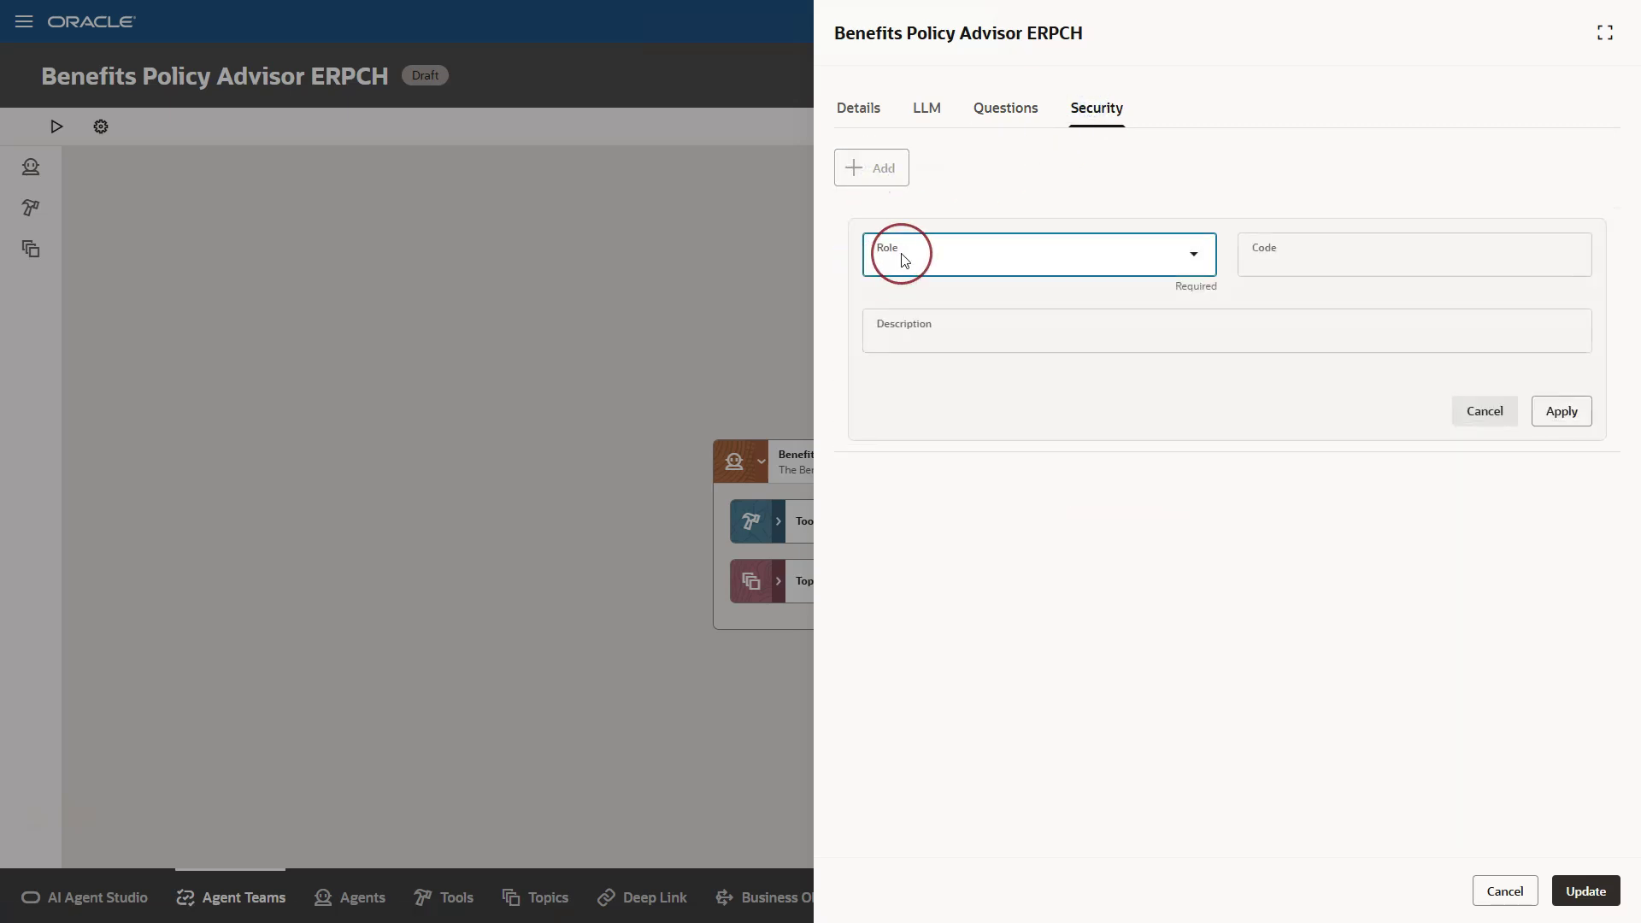
{"action": "type", "text": "employee"}
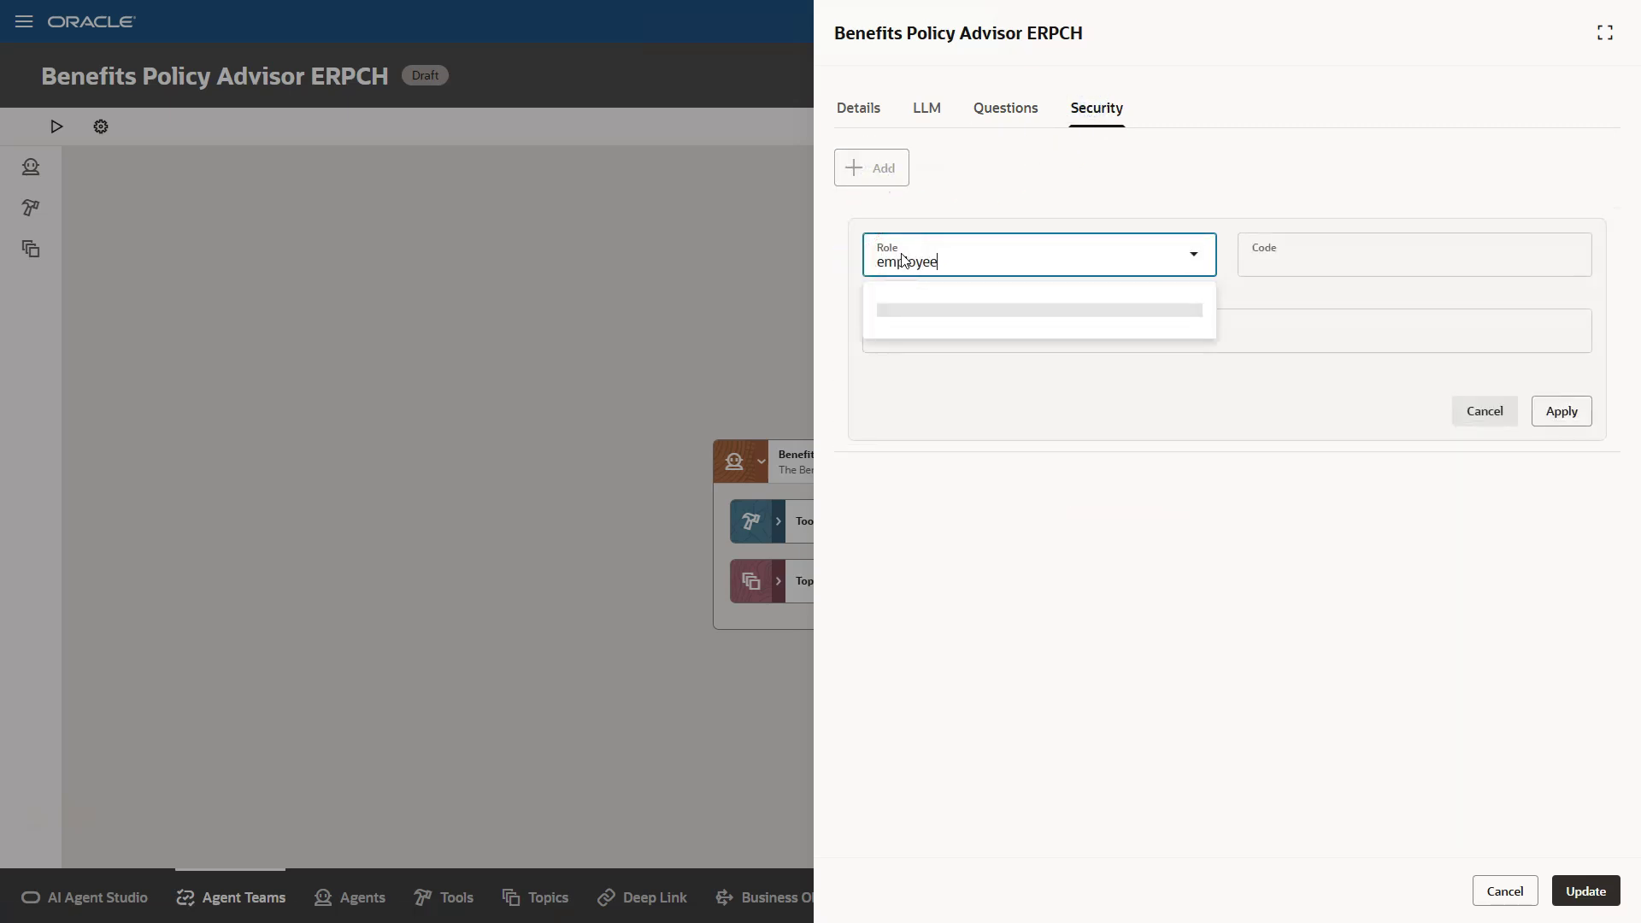
{"action": "left_click", "coordinate": [967, 327]}
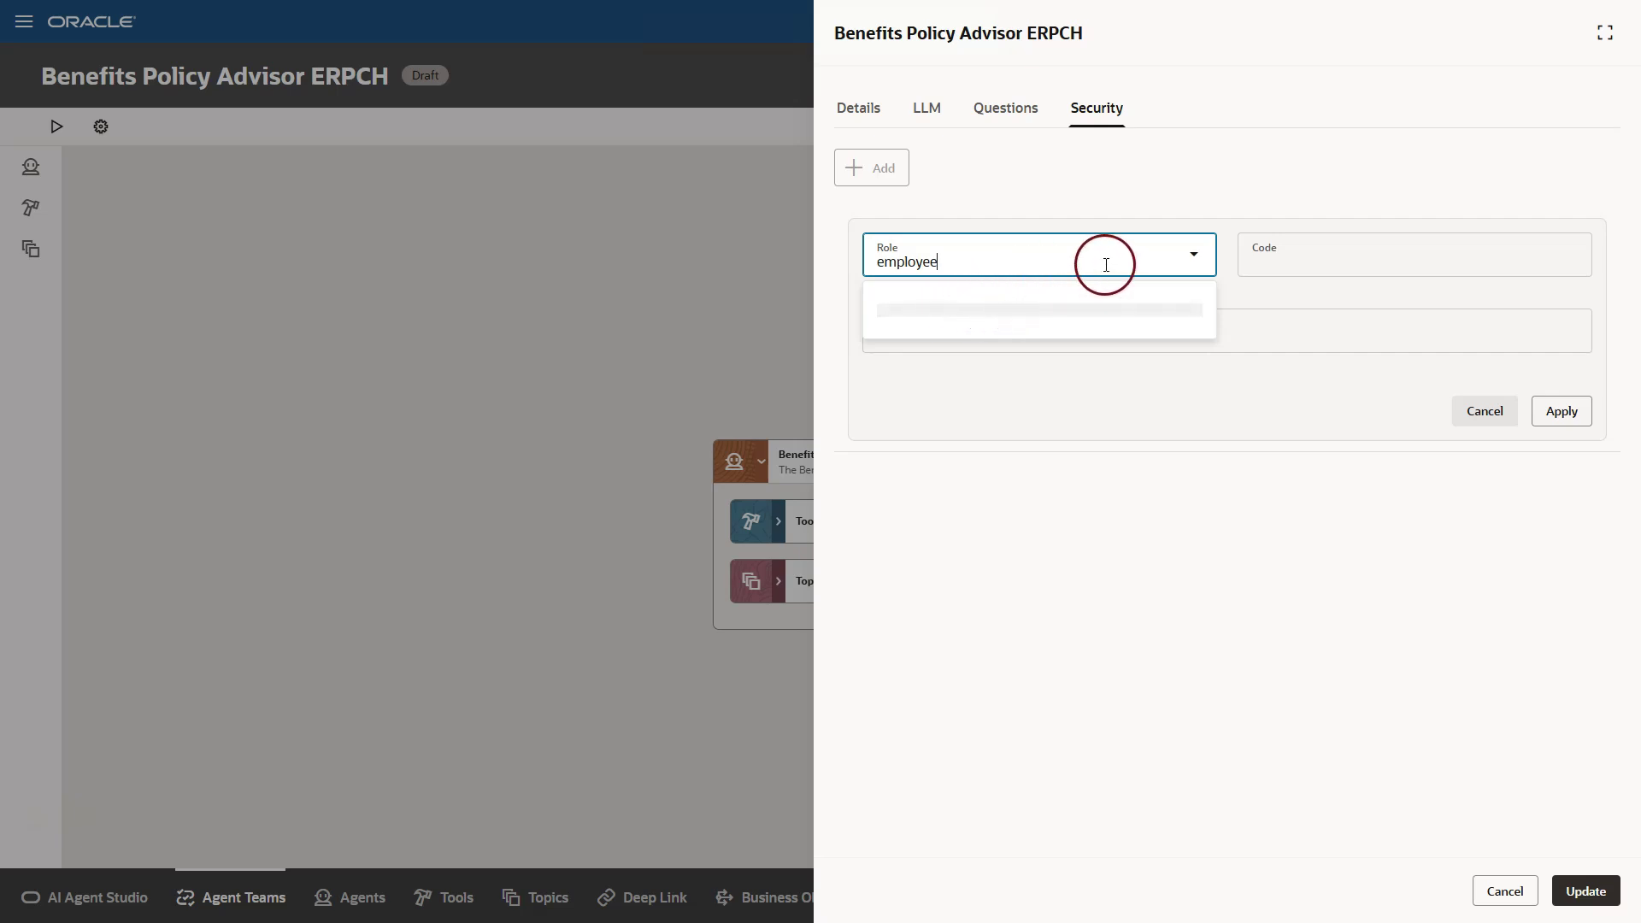
{"action": "left_click", "coordinate": [945, 326]}
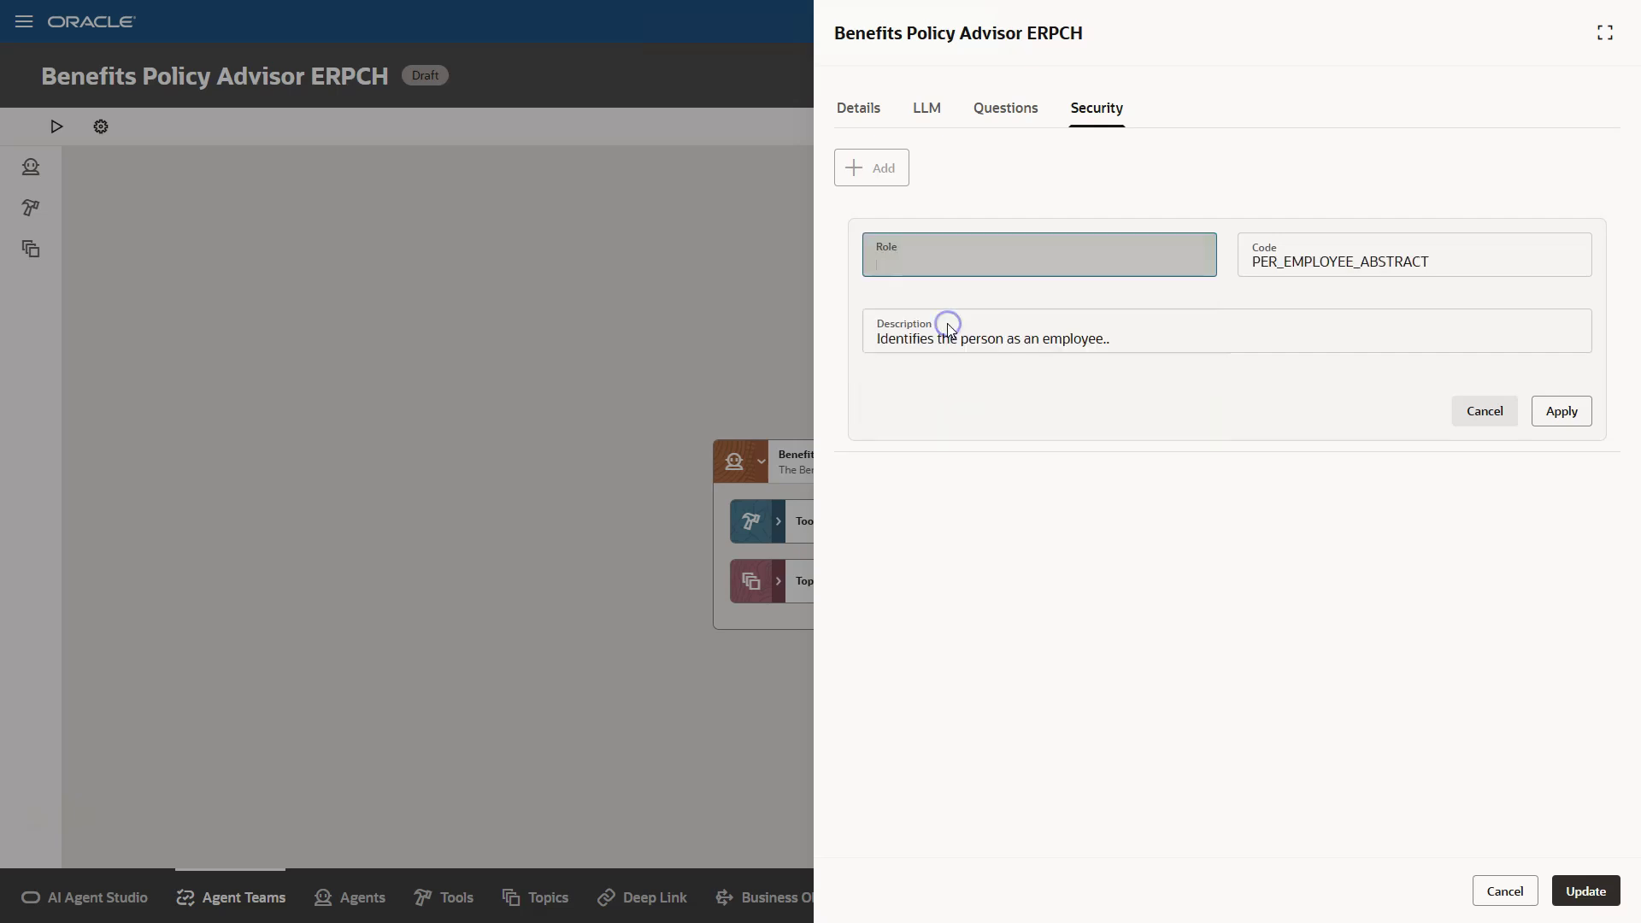
{"action": "left_click", "coordinate": [1561, 412]}
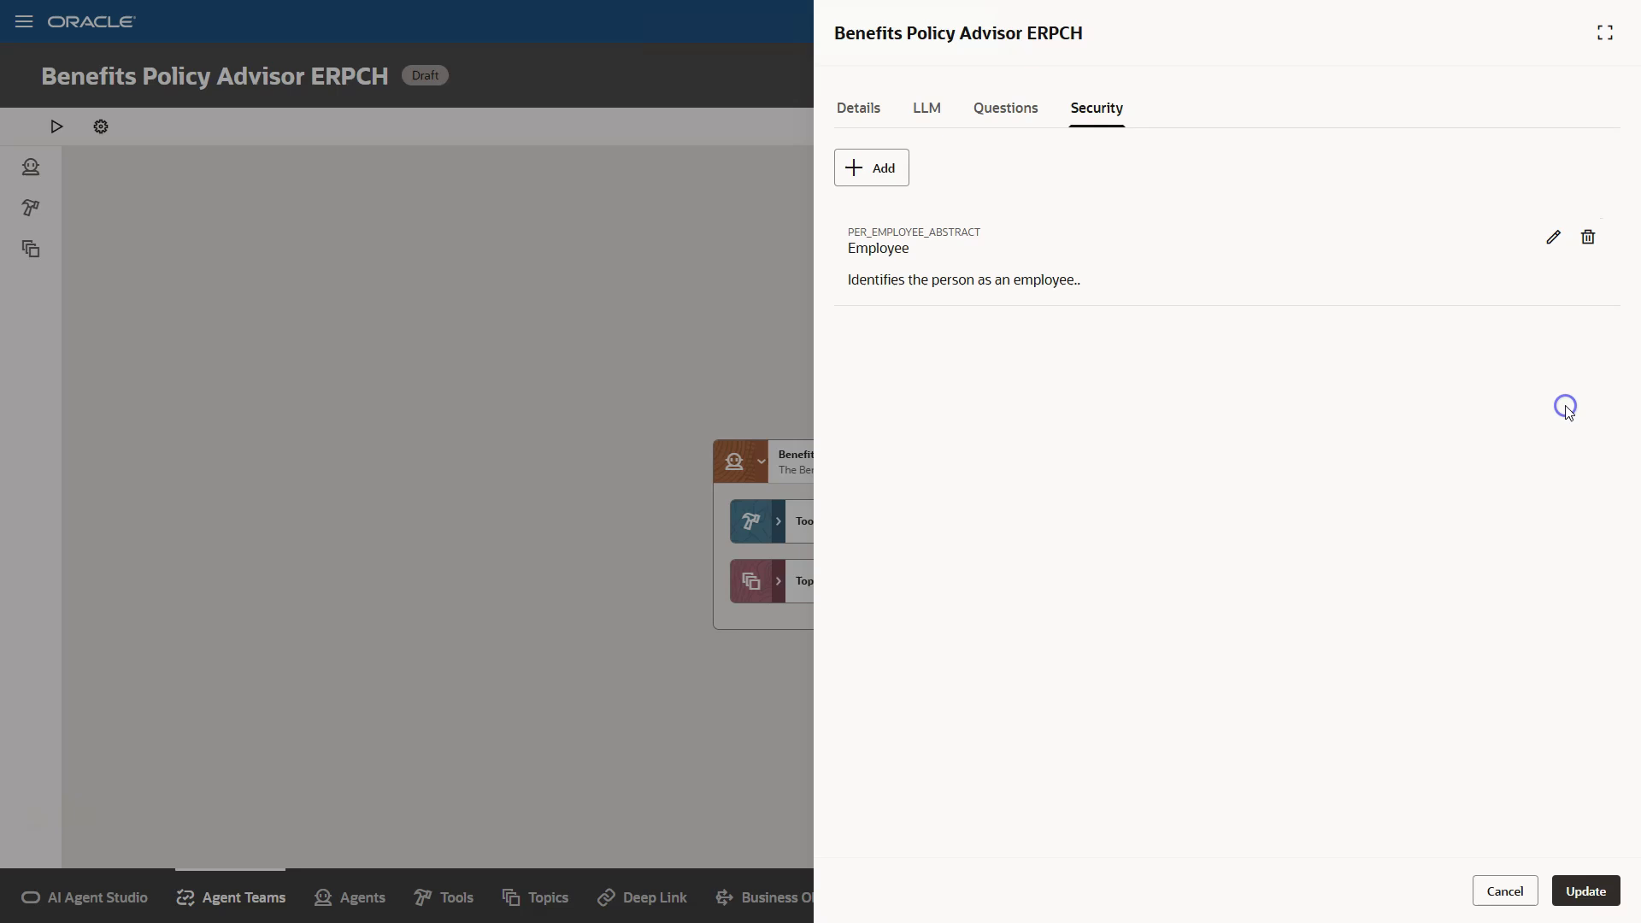
{"action": "left_click", "coordinate": [1591, 912]}
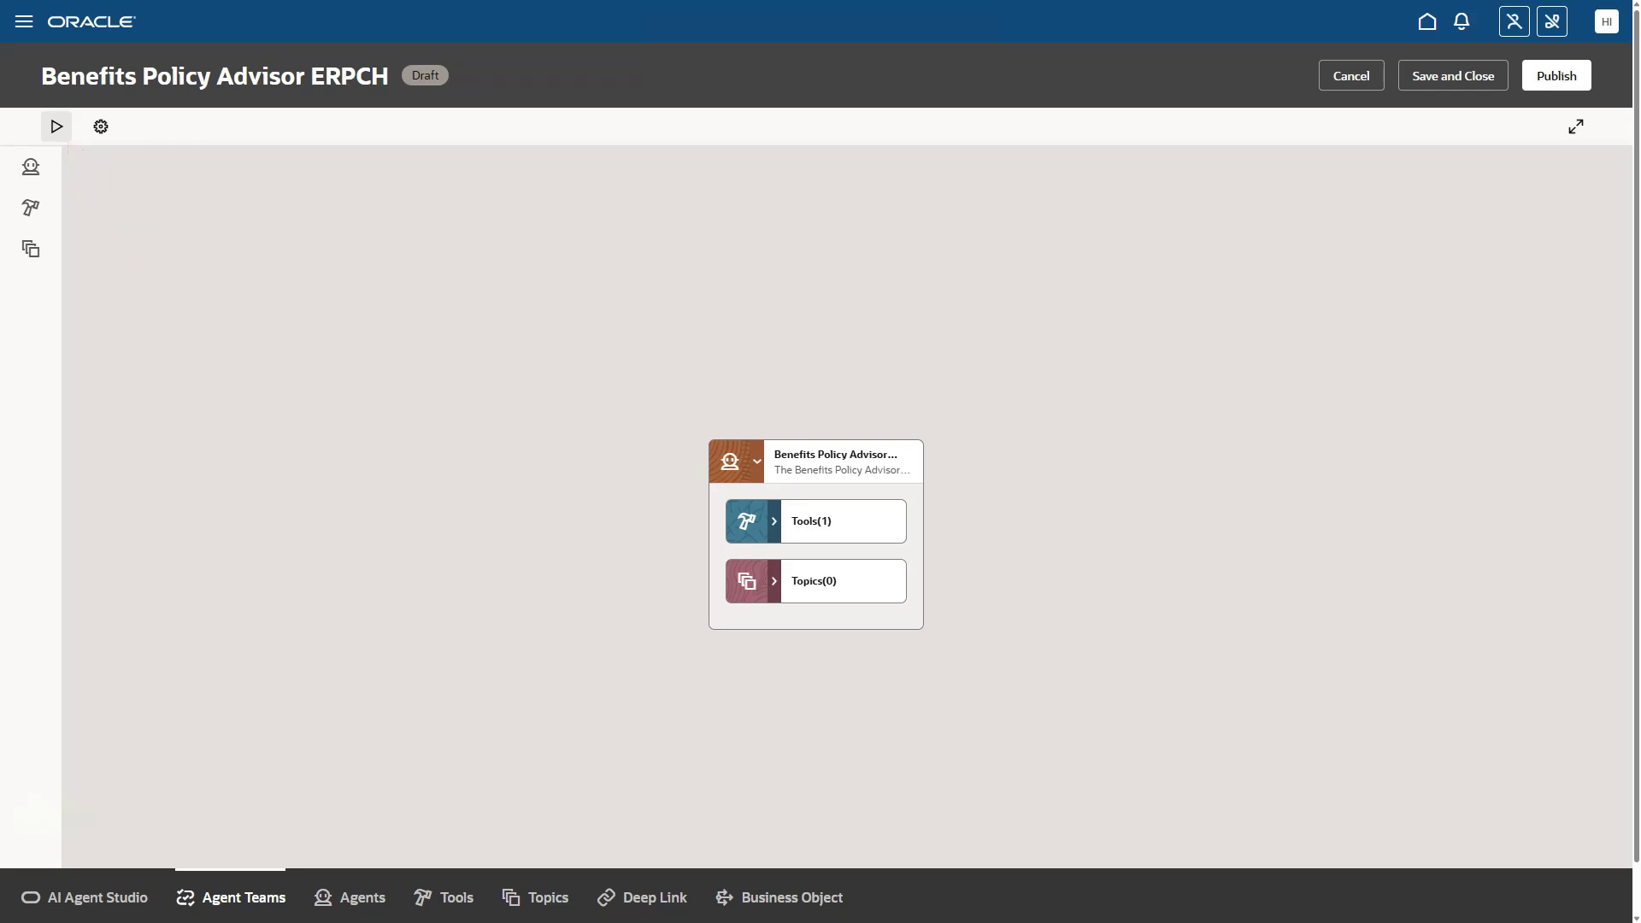
Test the team with the health insurance summary question and inspect the lookup_benefits_policies tool's input and output.
{"action": "left_click", "coordinate": [56, 126]}
{"action": "left_click", "coordinate": [1167, 799]}
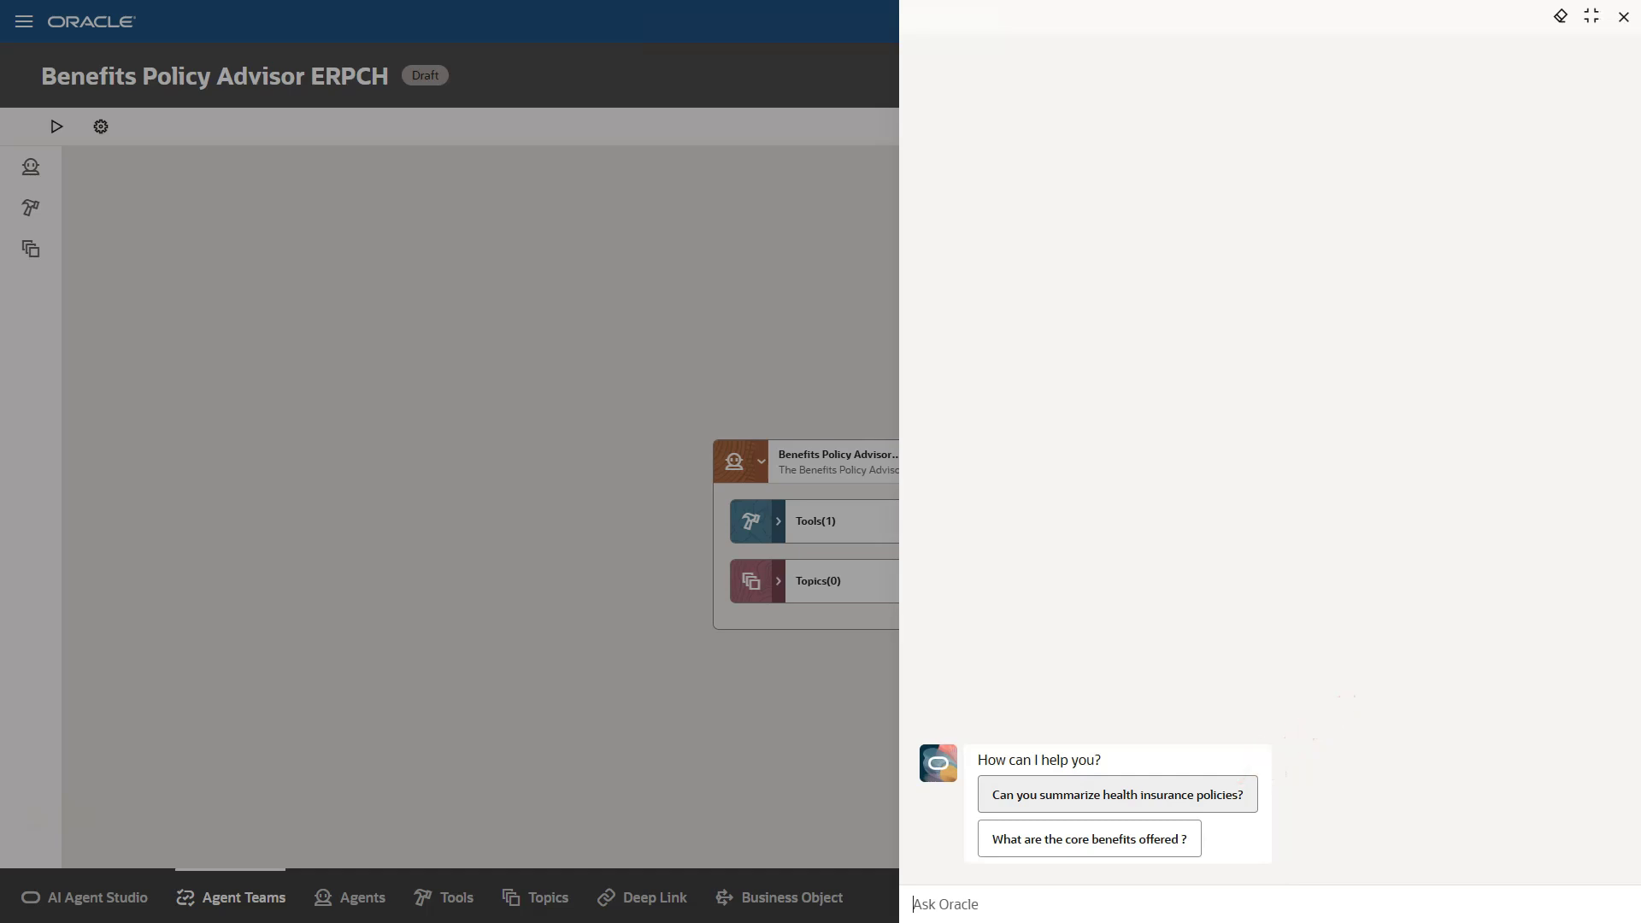
{"action": "left_click", "coordinate": [1147, 795]}
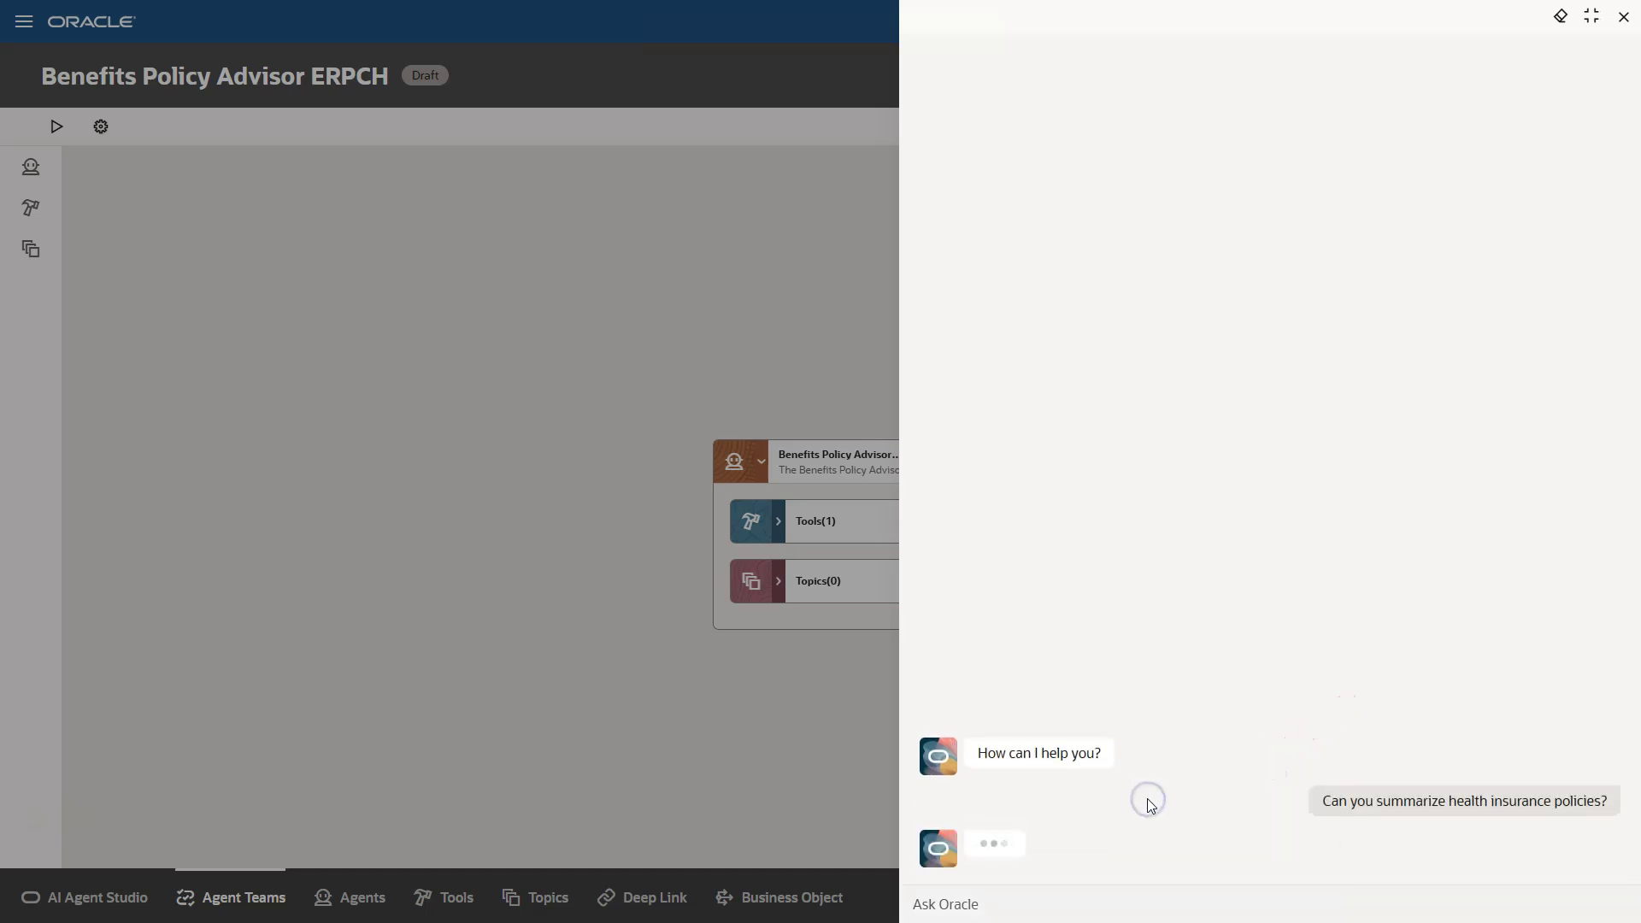
{"action": "left_click", "coordinate": [1151, 828]}
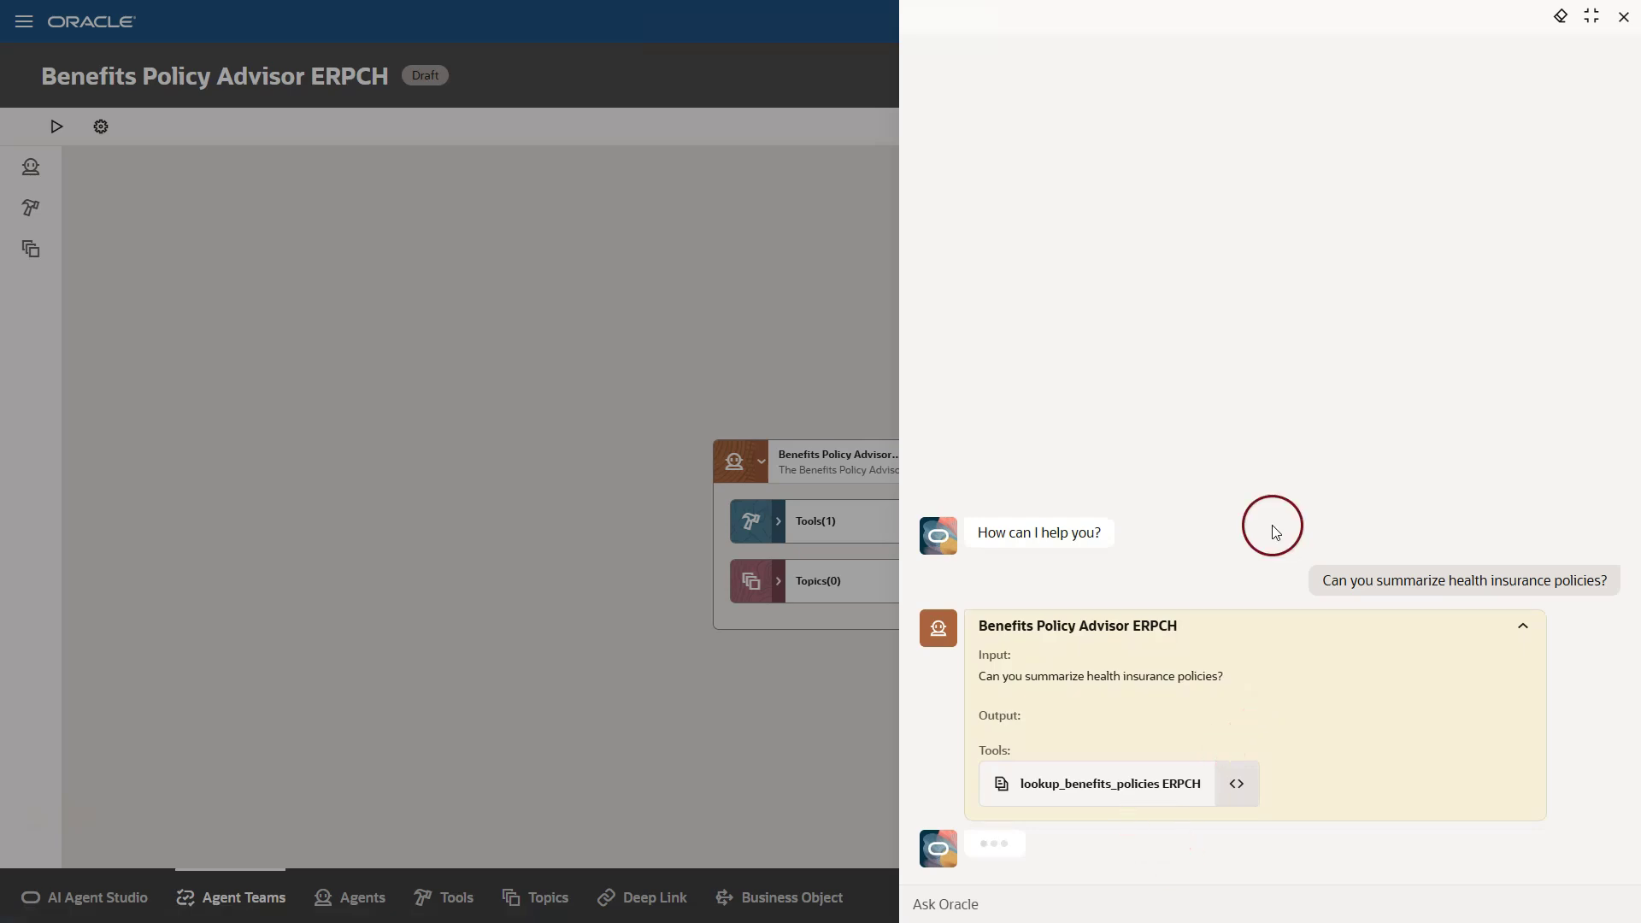
{"action": "left_click", "coordinate": [1237, 784]}
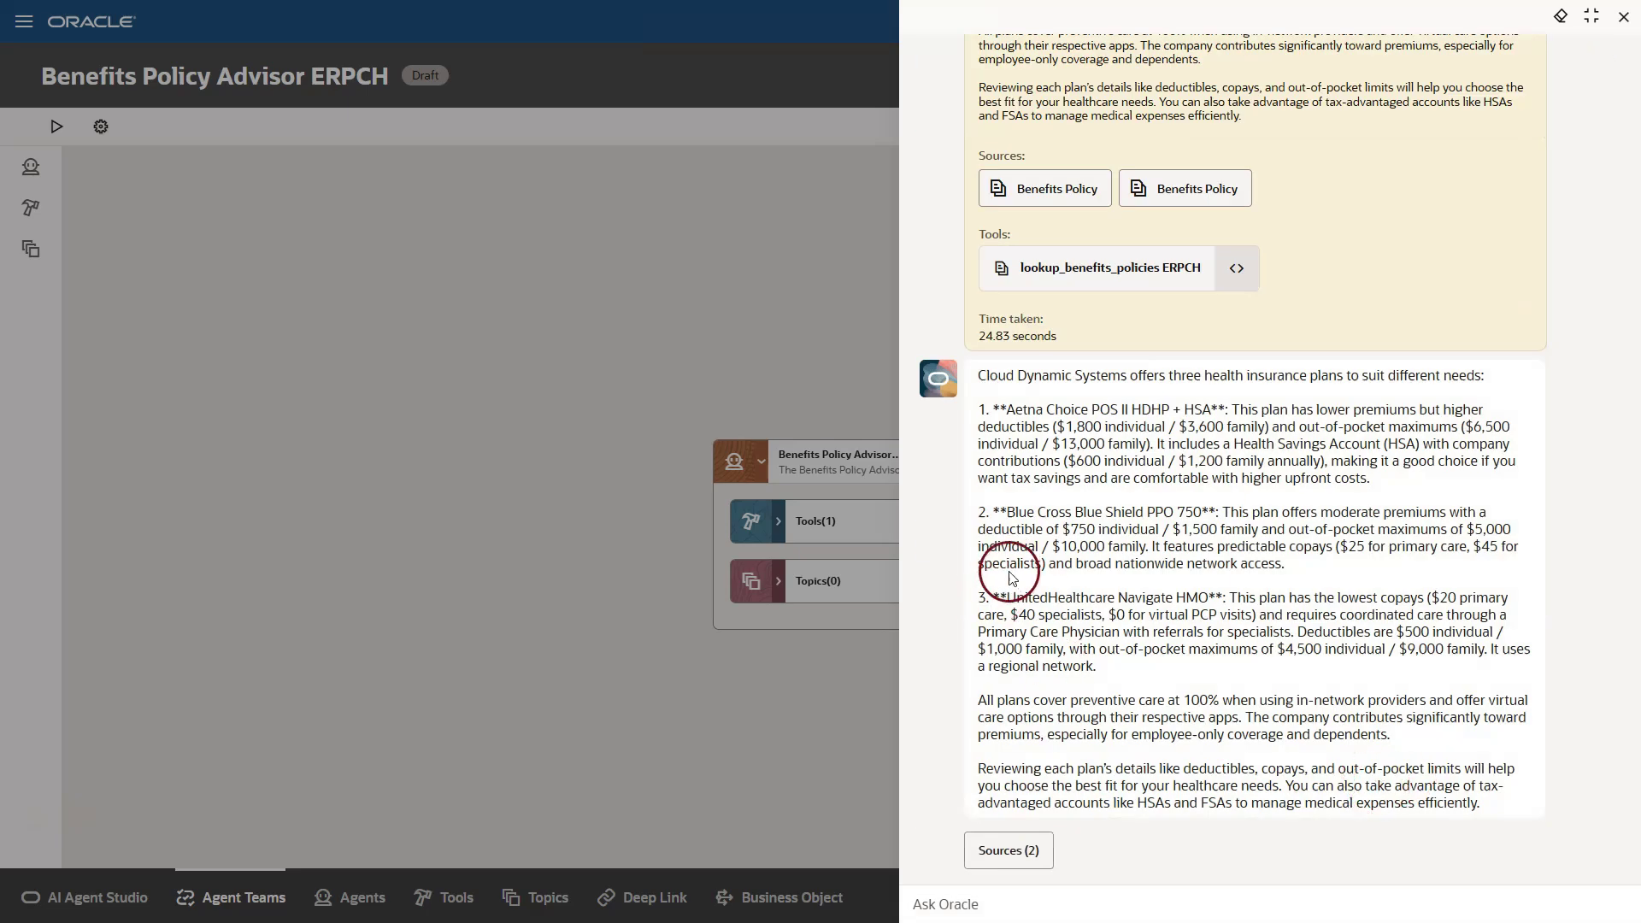
Ask which policy suits an unmarried person expecting no health expenses who wants to save money, and highlight the answer.
{"action": "left_click", "coordinate": [957, 904]}
{"action": "type", "text": "I am "}
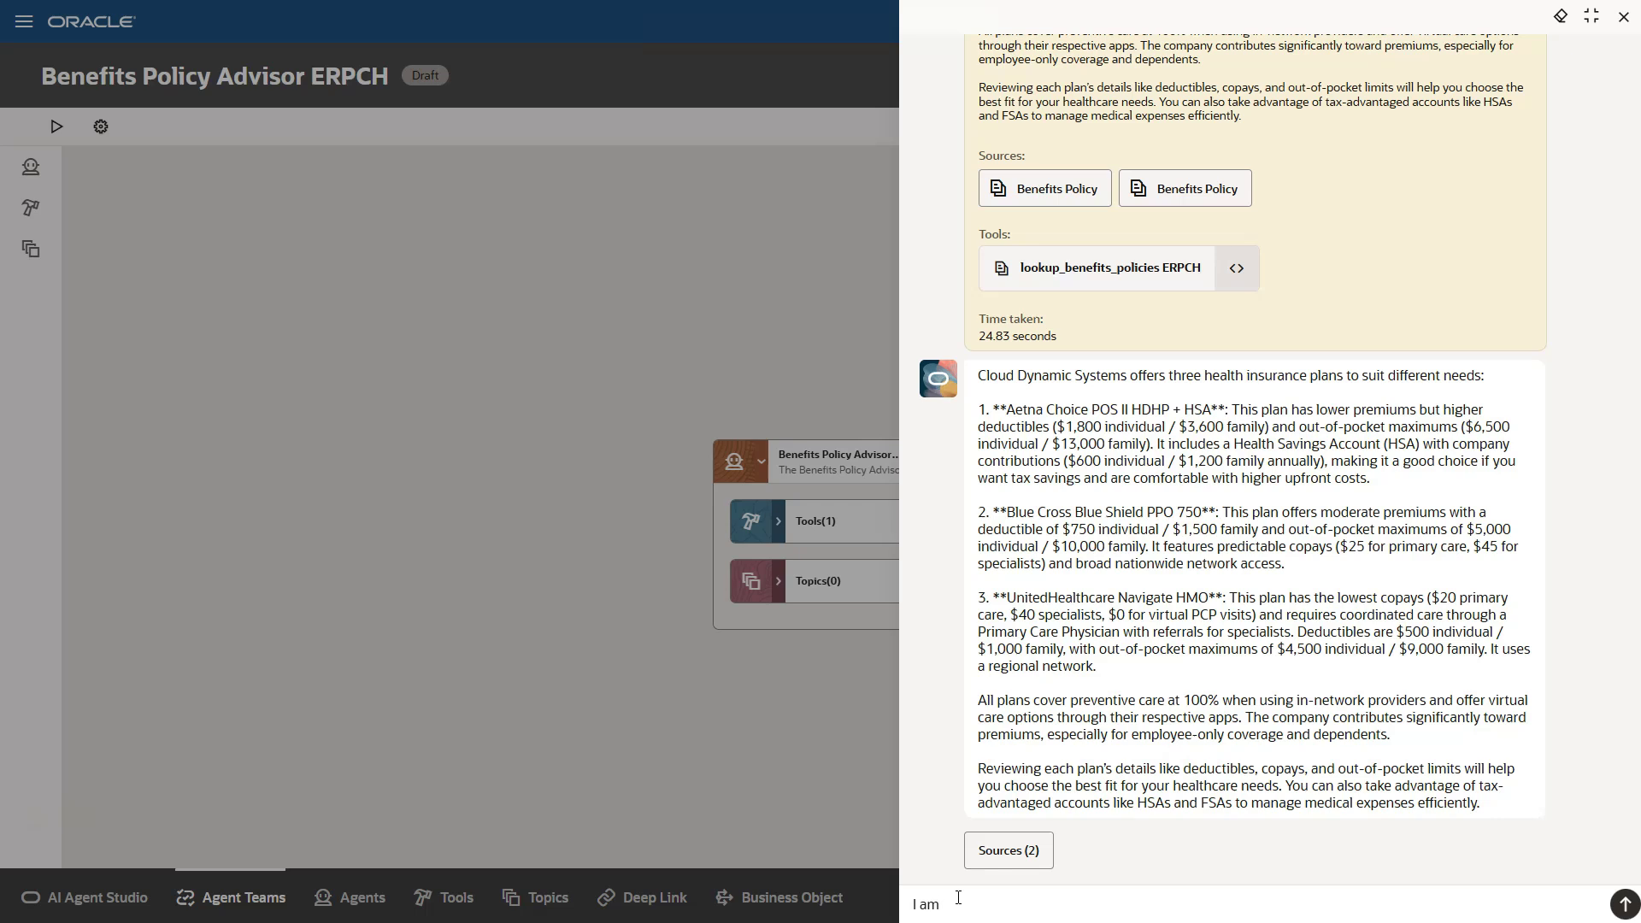
{"action": "type", "text": "not married and do not anticipate health expenses in the next 12 months and looking to save moey"}
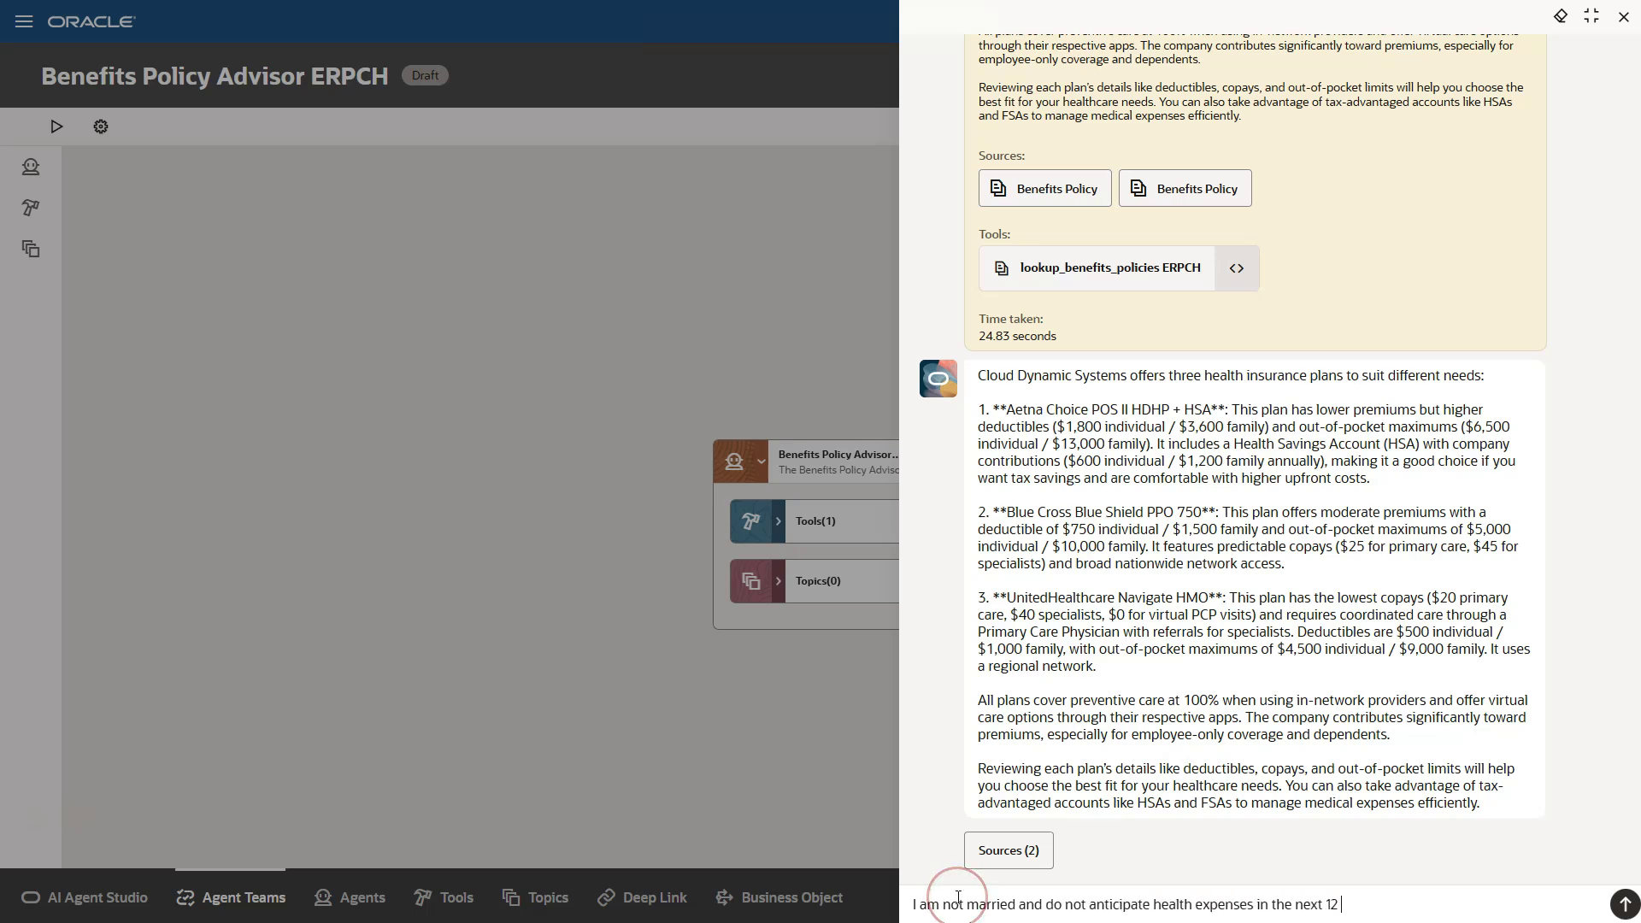
{"action": "key", "text": "BackSpace"}
{"action": "key", "text": "BackSpace"}
{"action": "type", "text": "ney. What health insurance policy you recommend?"}
{"action": "key", "text": "Return"}
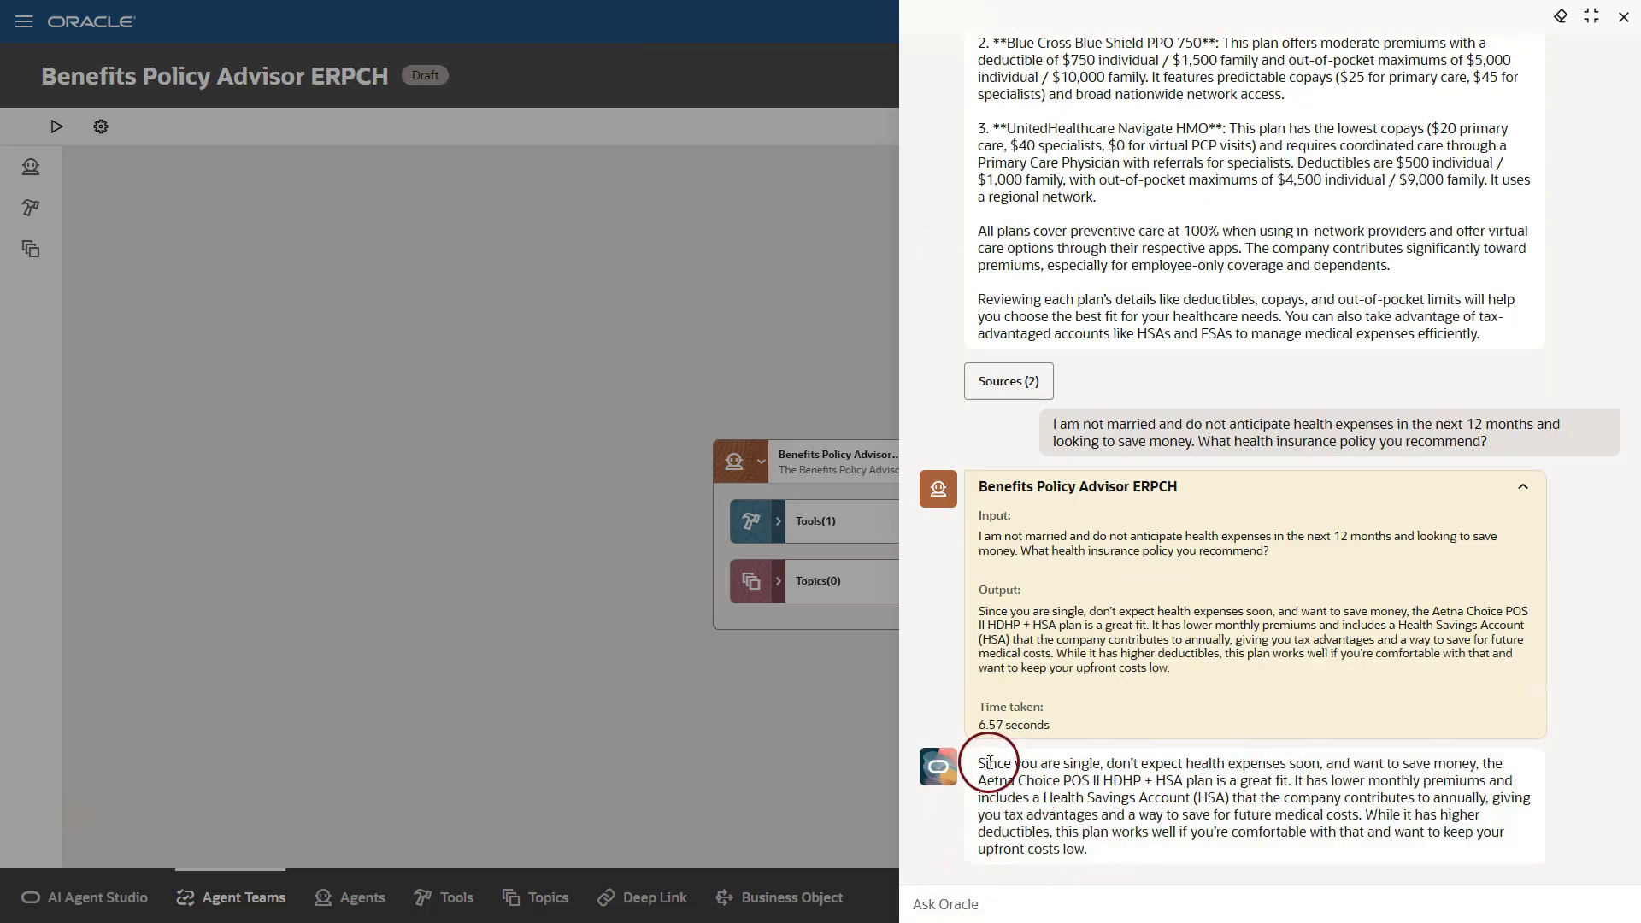
{"action": "left_click_drag", "start_coordinate": [985, 763], "coordinate": [1389, 797]}
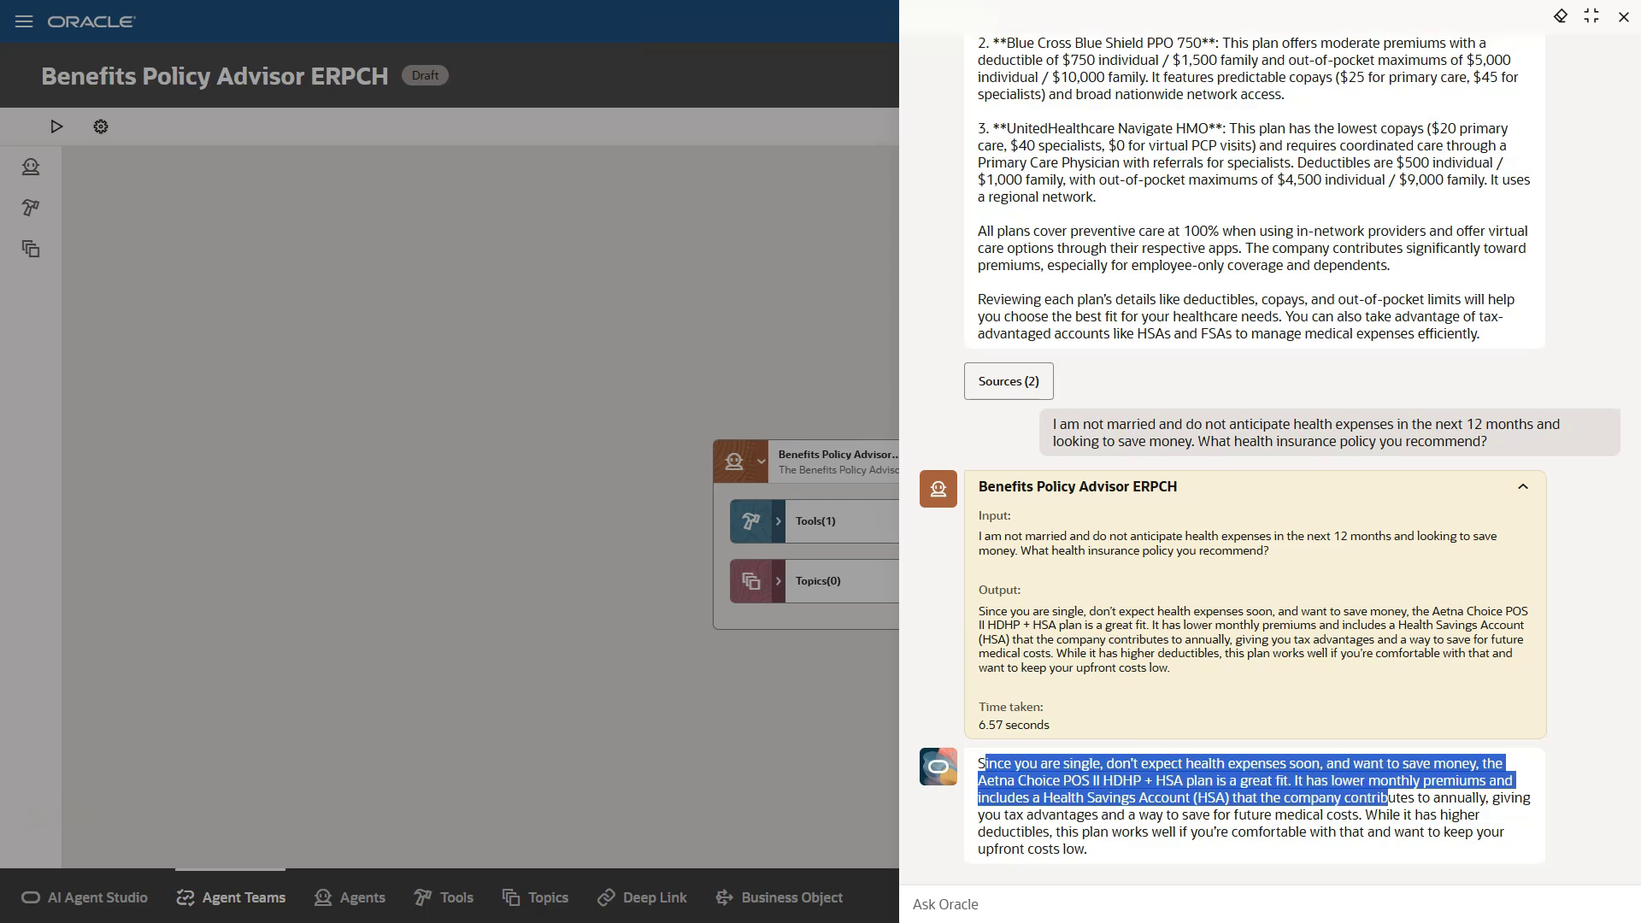
{"action": "left_click_drag", "start_coordinate": [1389, 797], "coordinate": [1072, 868]}
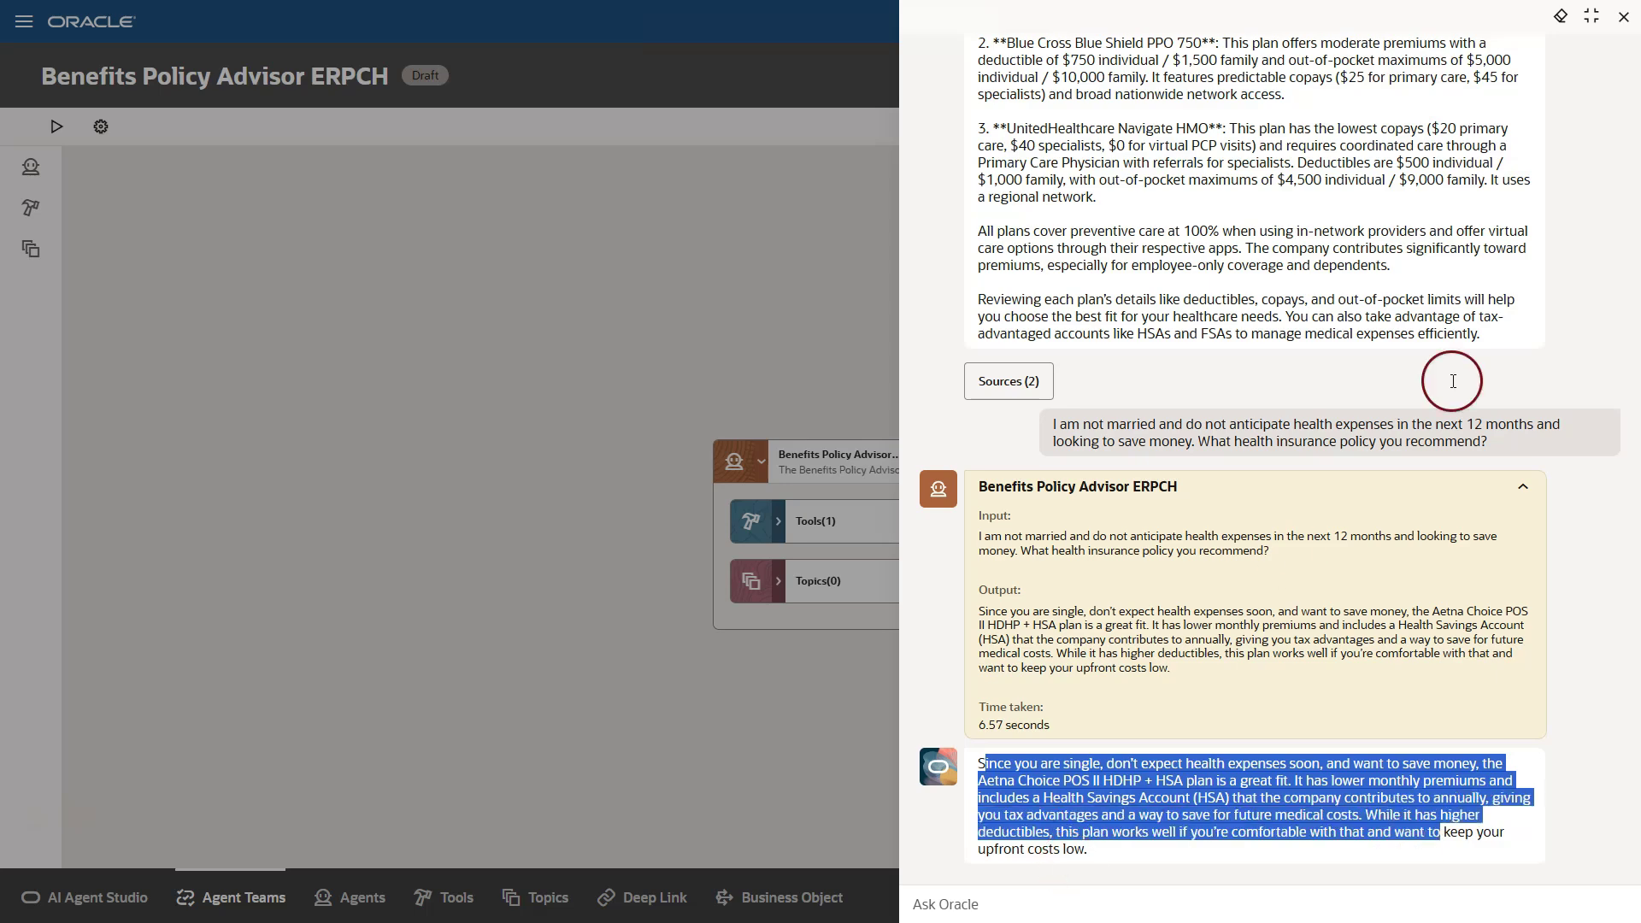
Close the test chat panel.
{"action": "left_click", "coordinate": [1624, 17]}
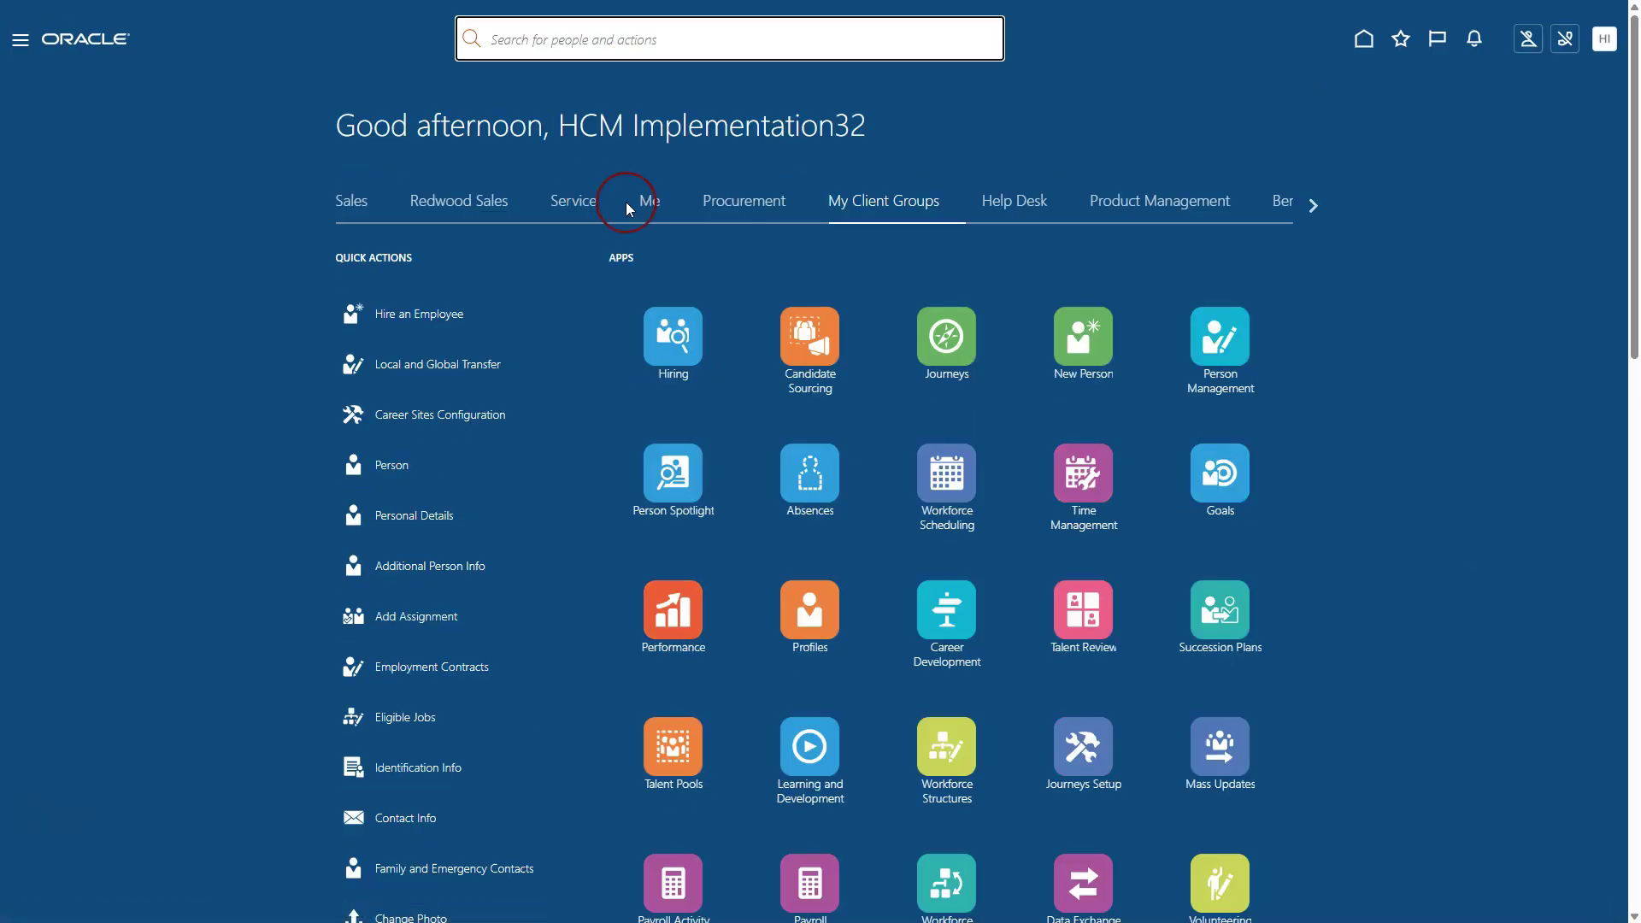
Under Me, browse AI Agents, search for ERPCH and open the Benefits Policy Advisor ERPCH chat.
{"action": "left_click", "coordinate": [650, 201]}
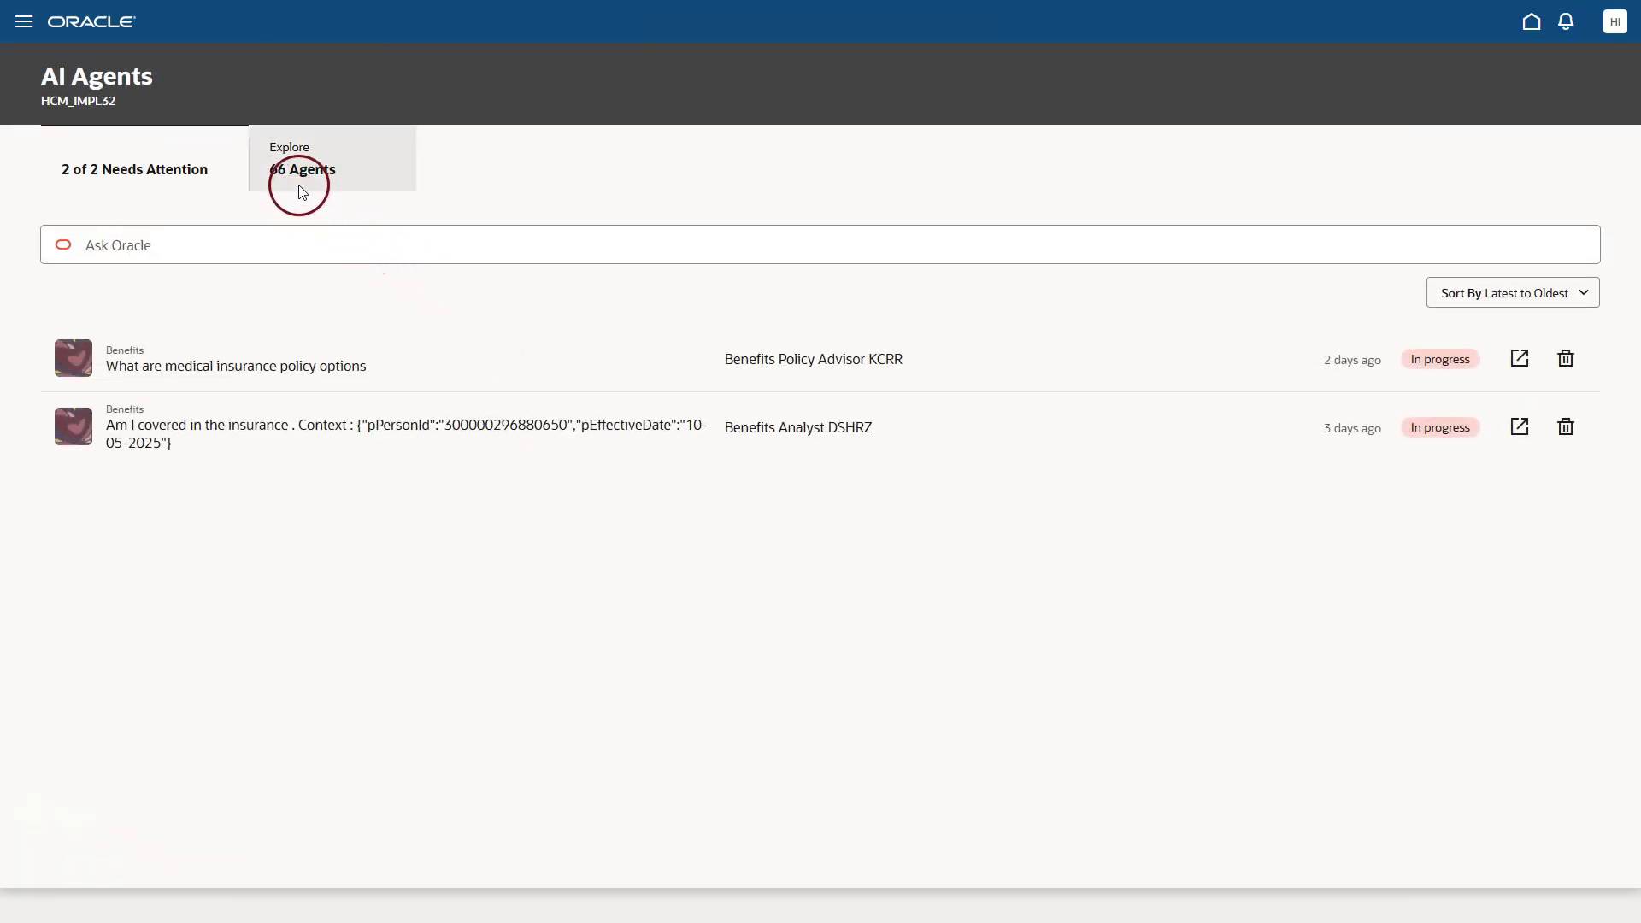
{"action": "left_click", "coordinate": [306, 183]}
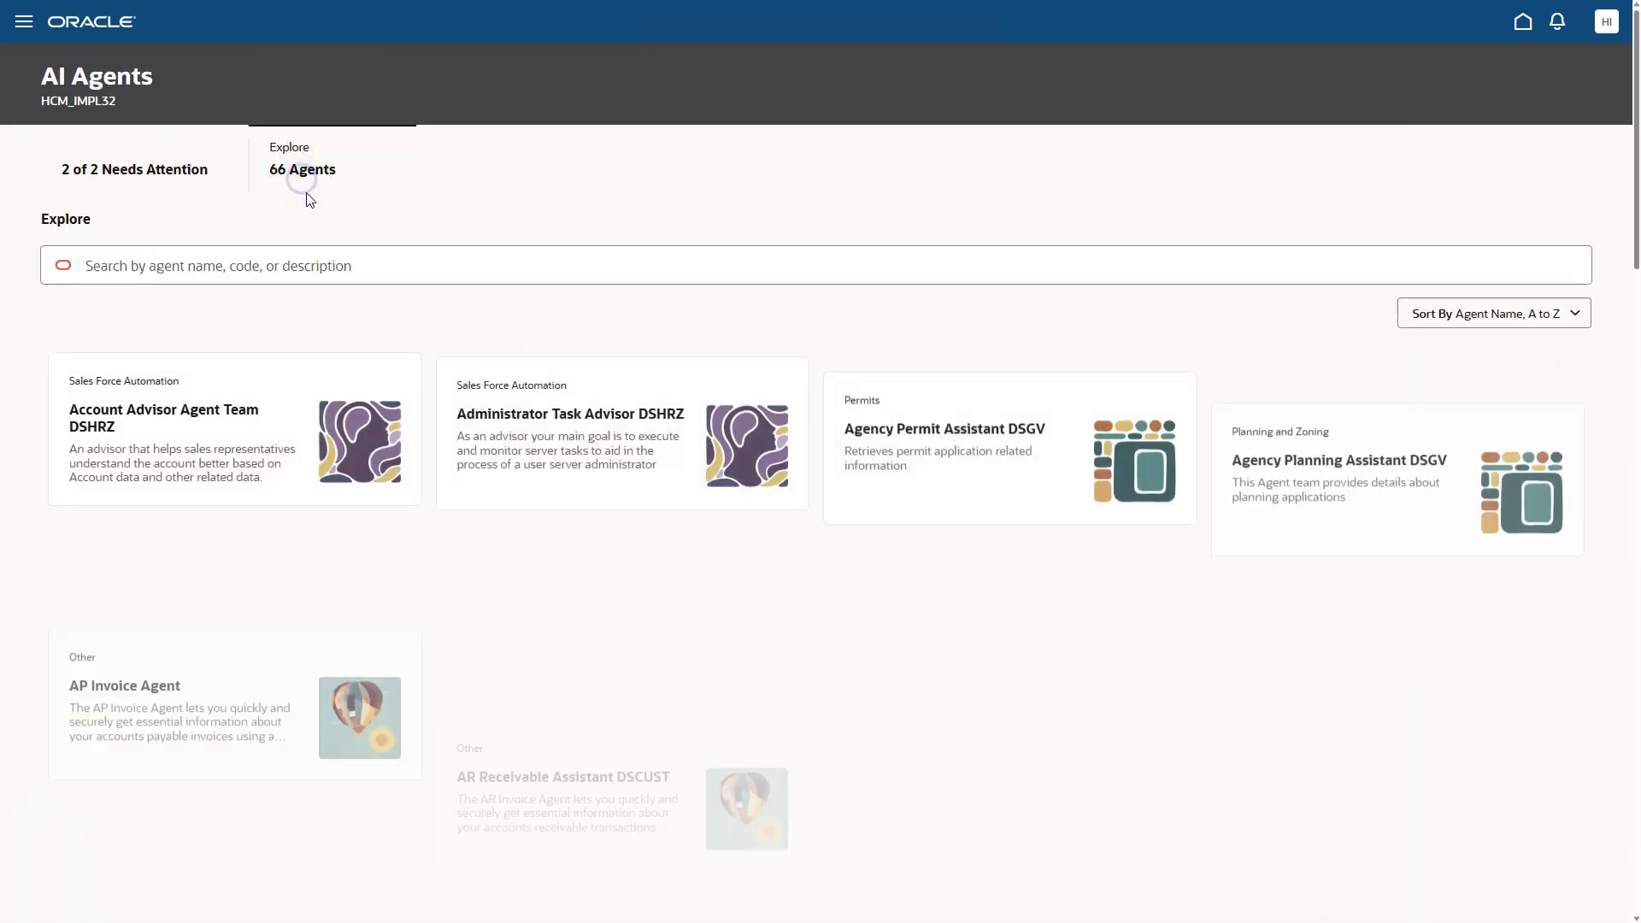
{"action": "left_click", "coordinate": [274, 256]}
{"action": "type", "text": "ERPCH"}
{"action": "key", "text": "Return"}
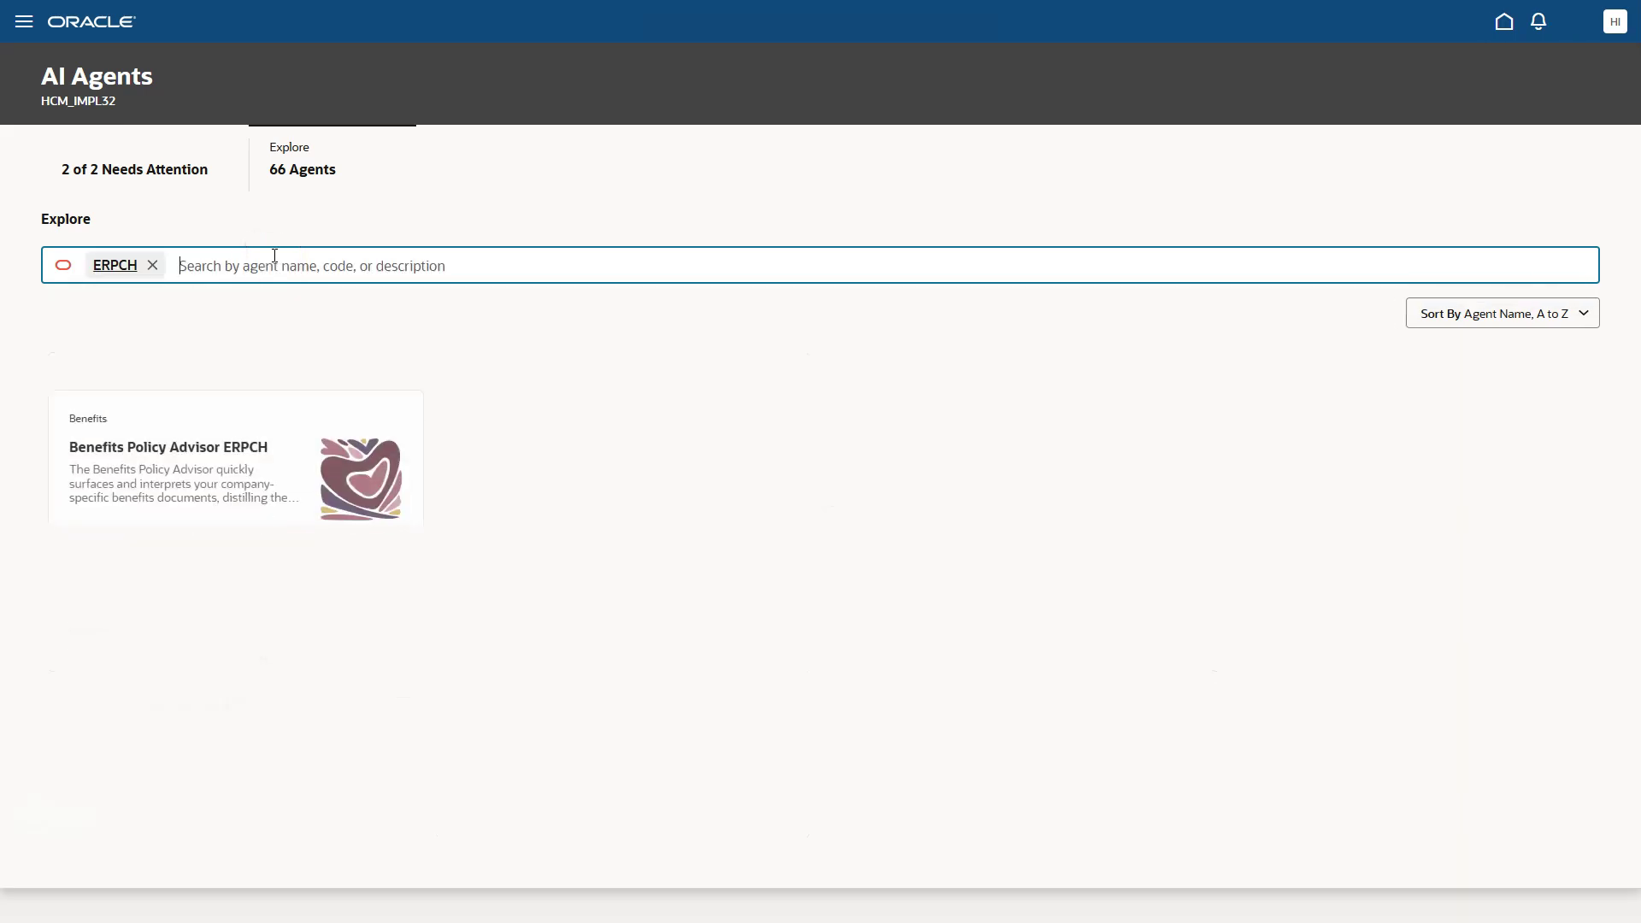
{"action": "left_click", "coordinate": [150, 470]}
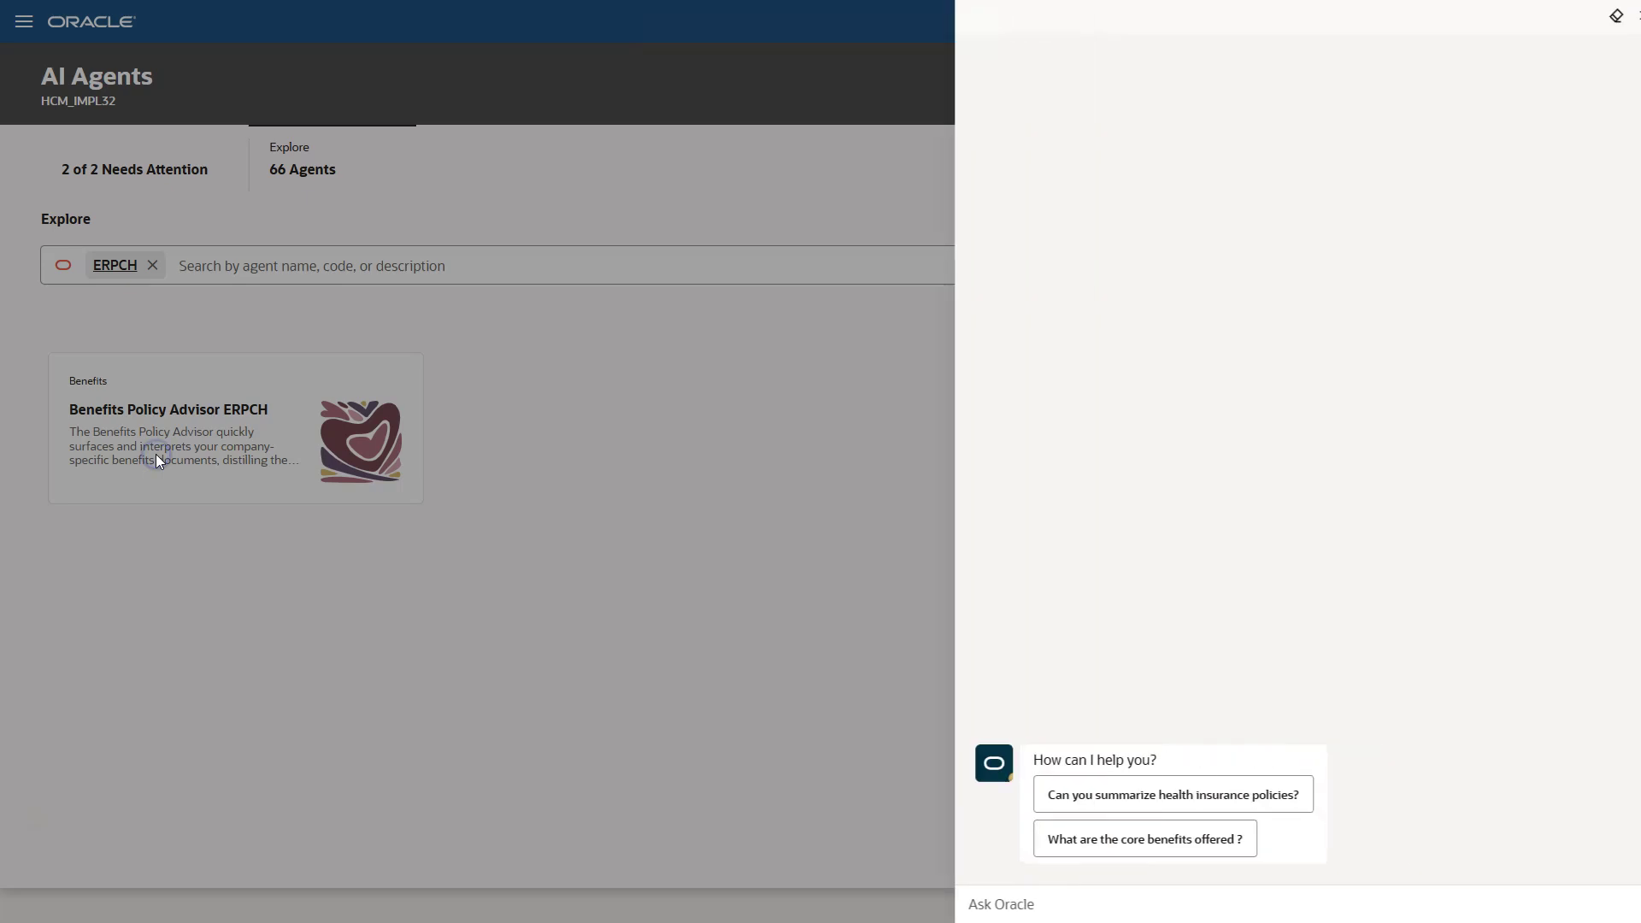